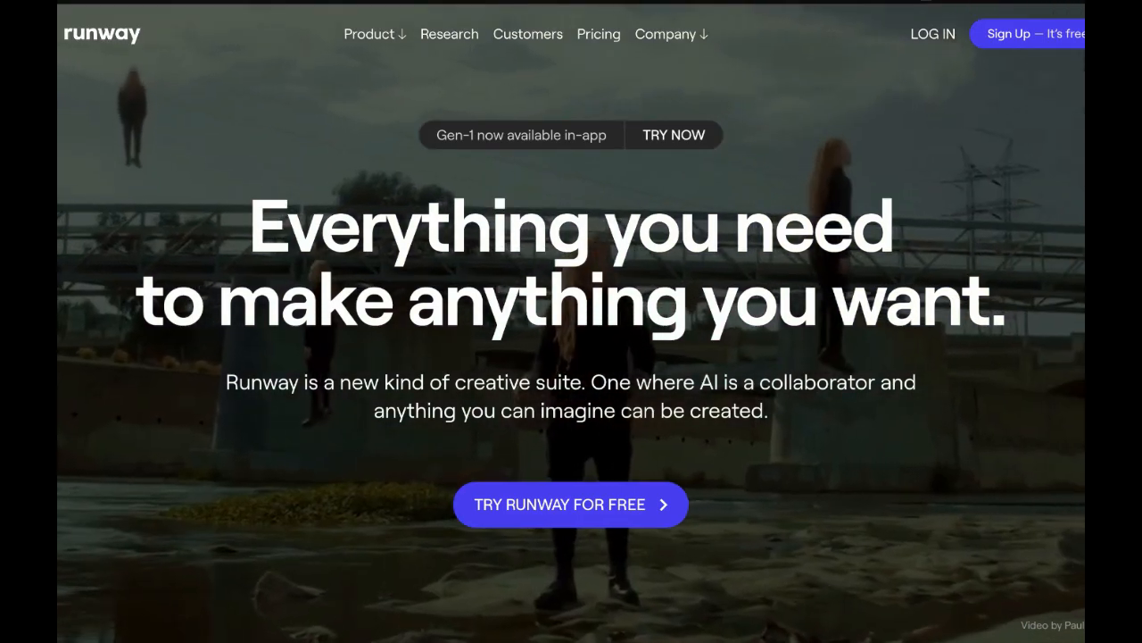
- Look through the homepage's AI Magic Tools showcase, examining the Erase Things from Videos examples
scroll(73, 208, down, 10)
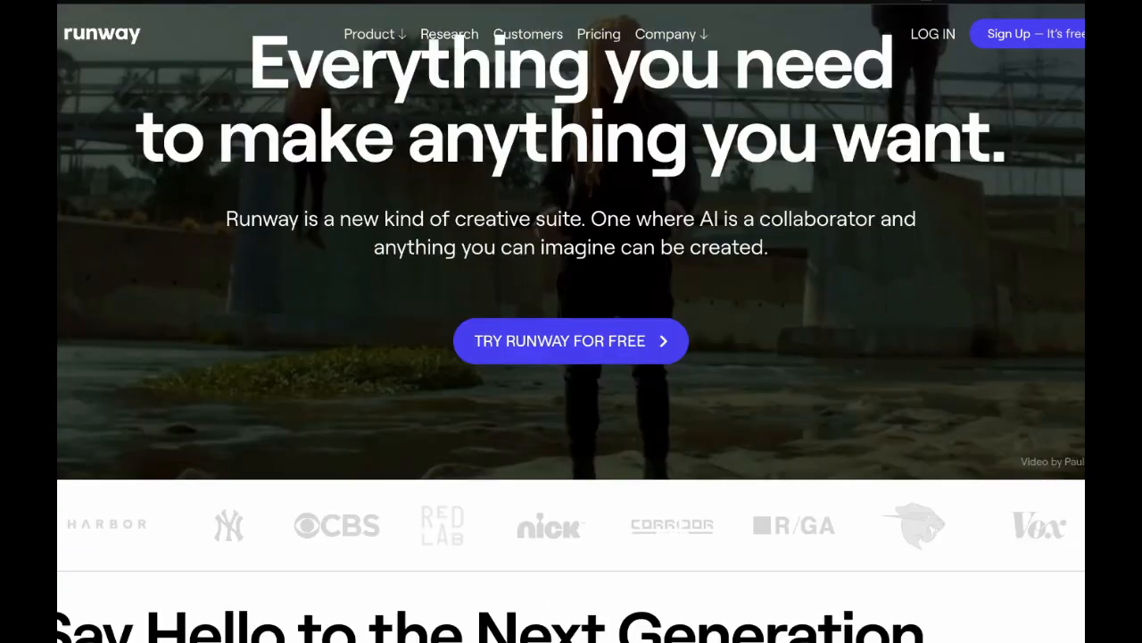
scroll(75, 208, down, 2)
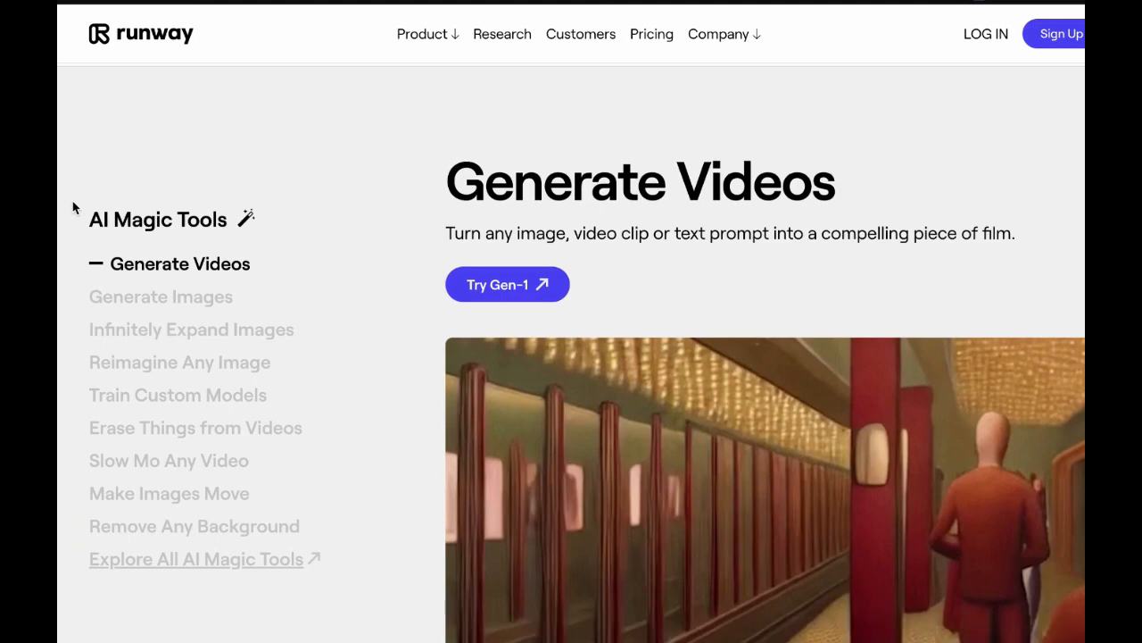
scroll(77, 208, down, 1)
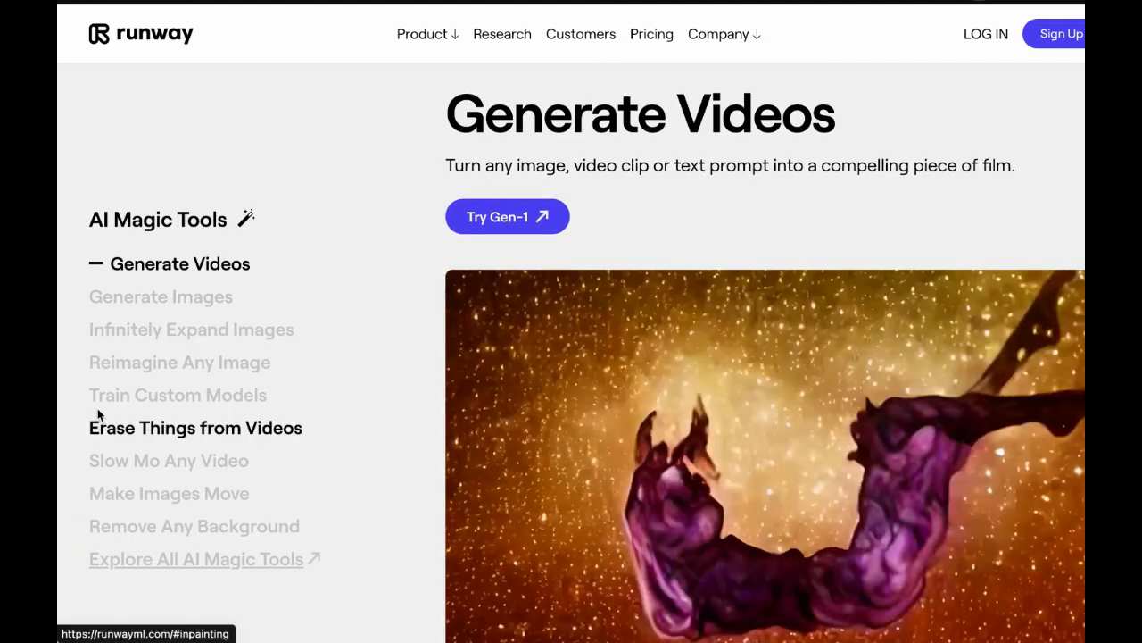
click(188, 432)
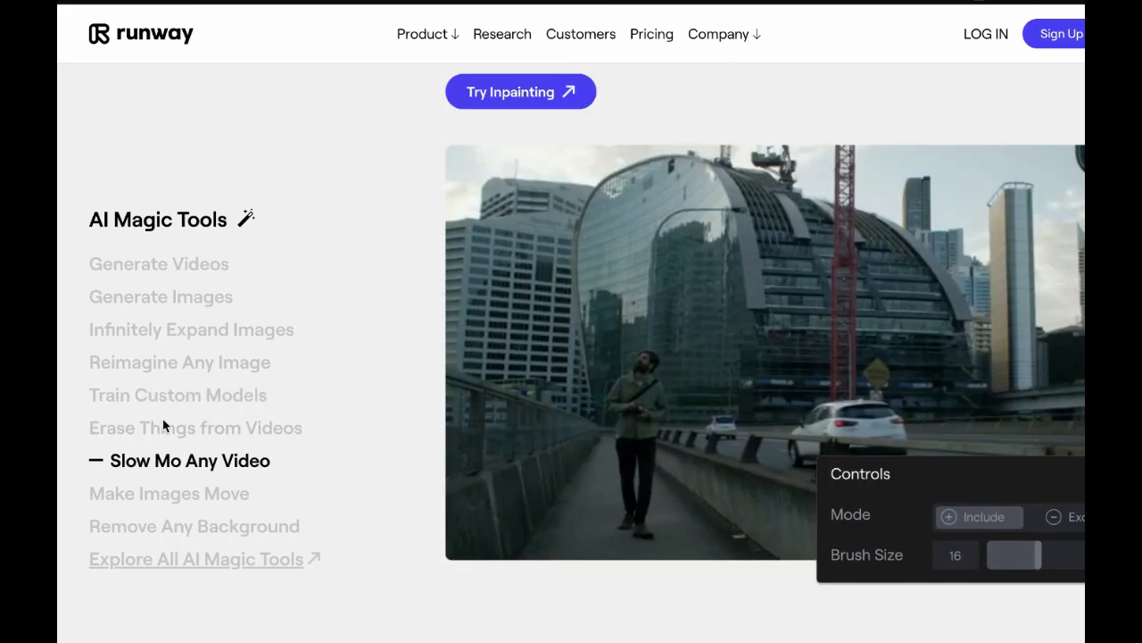
click(163, 427)
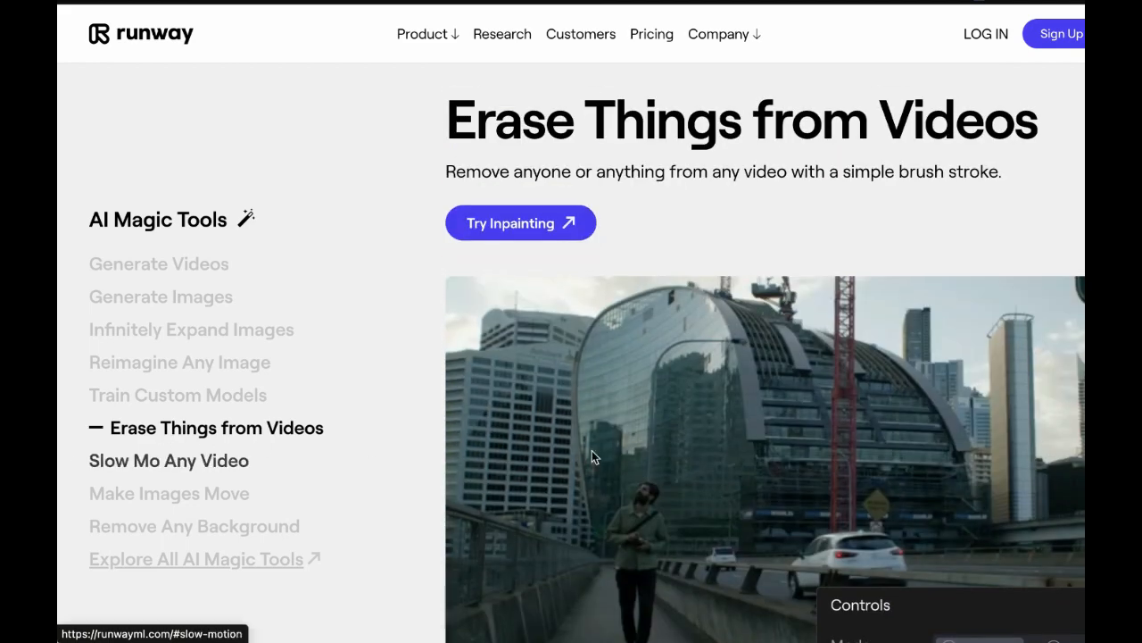
scroll(598, 443, down, 1)
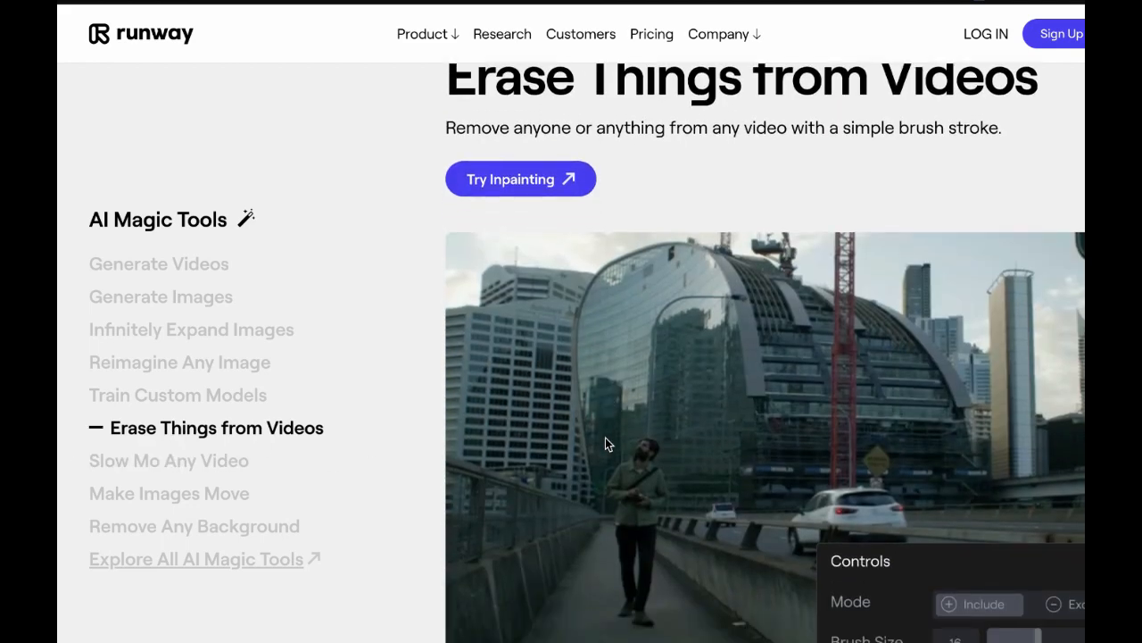
scroll(605, 444, down, 1)
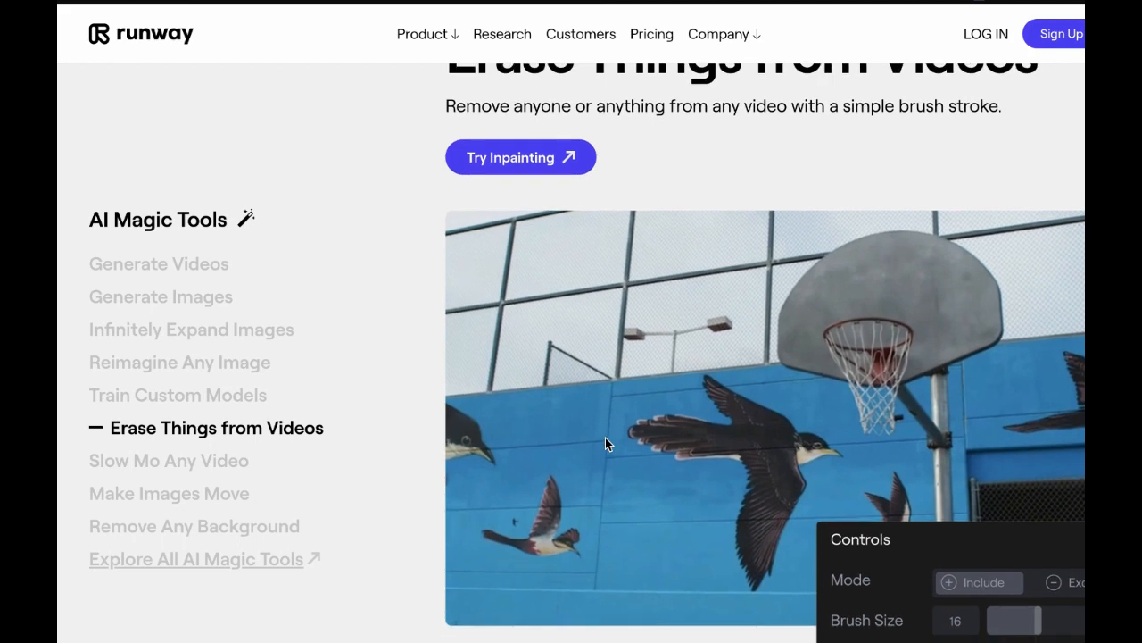
scroll(605, 444, down, 2)
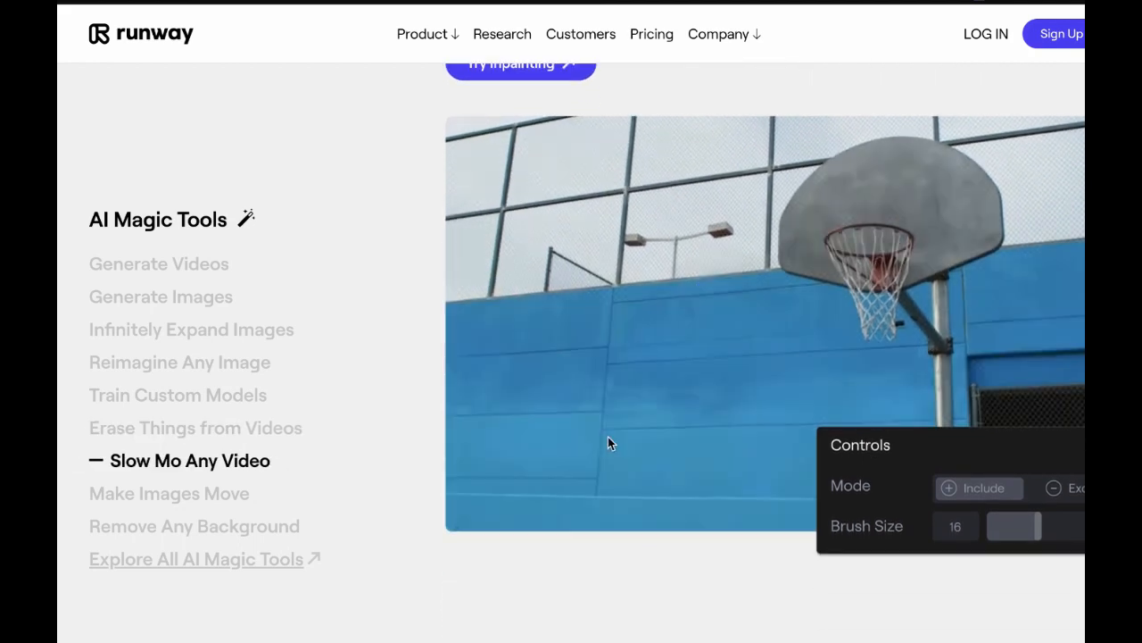
scroll(357, 437, down, 1)
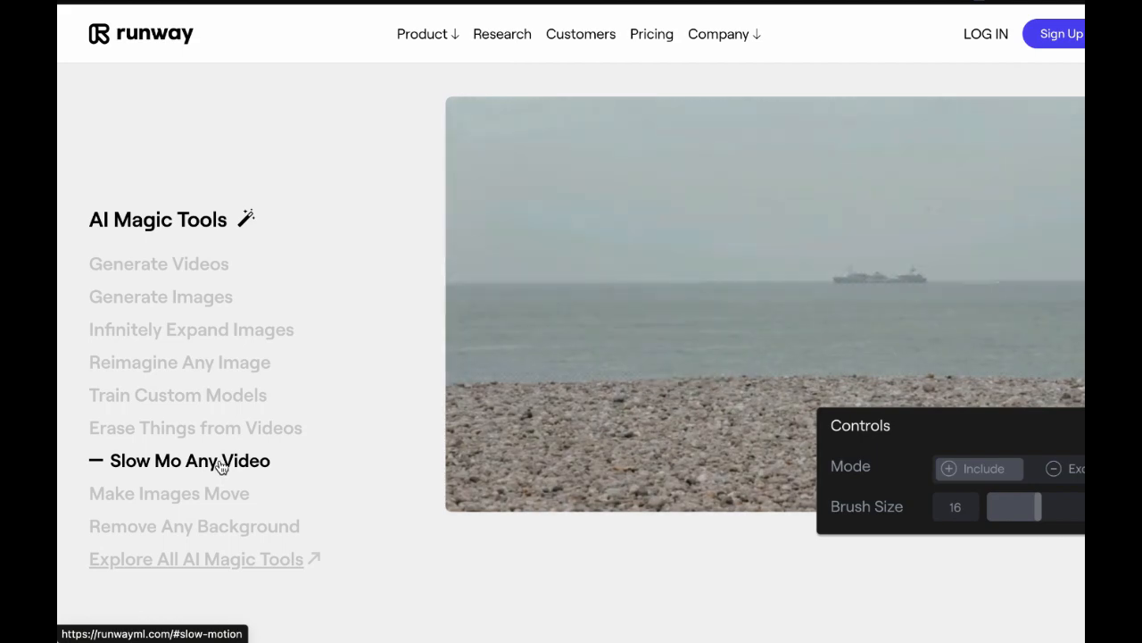
- View the Make Images Move and Remove Any Background showcases among the AI Magic Tools
click(211, 496)
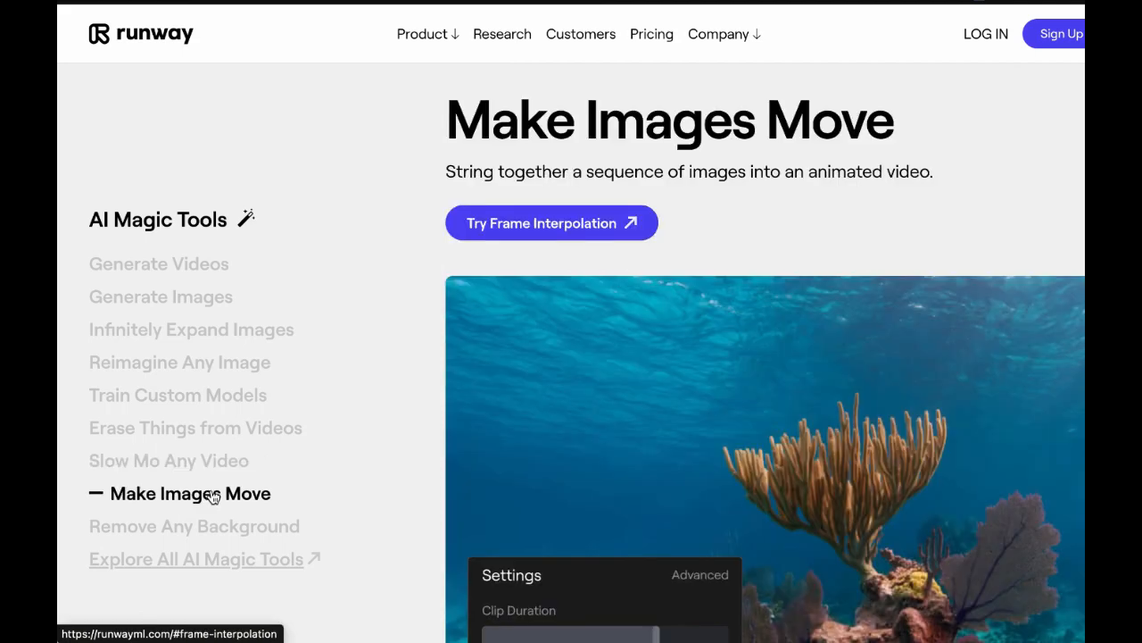
click(214, 527)
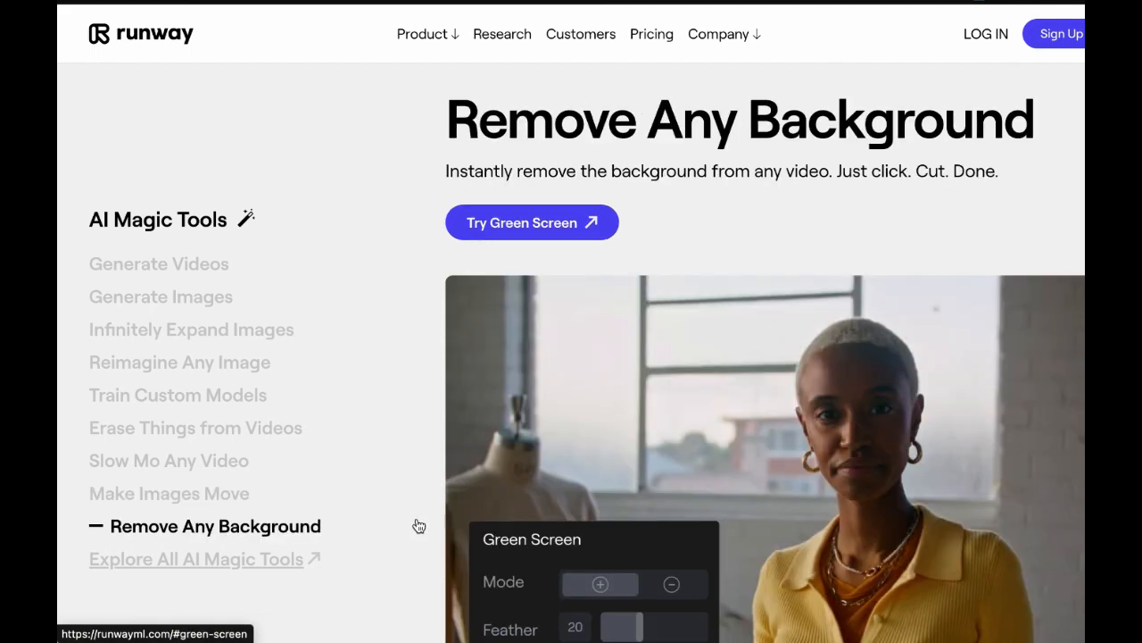
scroll(616, 470, down, 1)
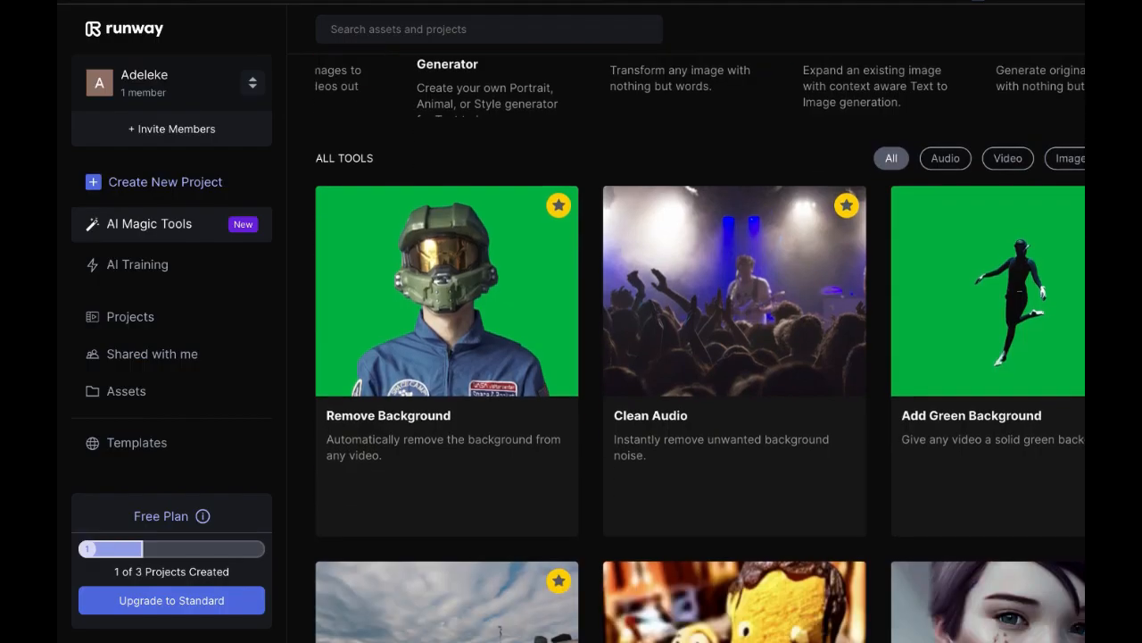
- Browse the full gallery of AI Magic Tools and their descriptions, from Remove Background down to Super-Slow Motion and beyond
scroll(700, 348, down, 2)
scroll(700, 348, up, 2)
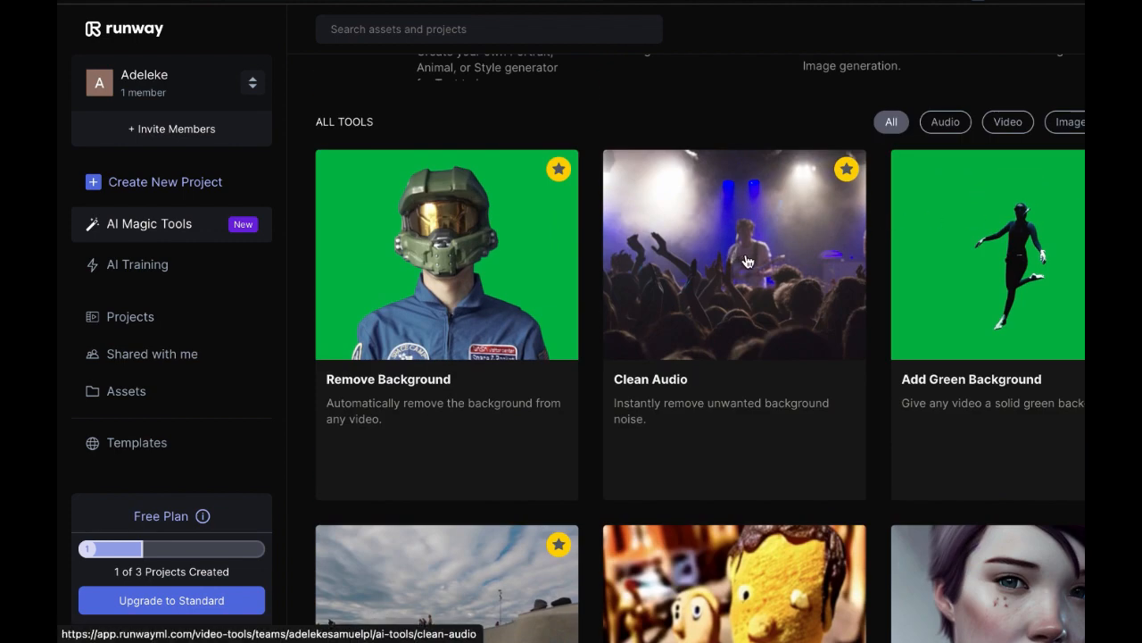
scroll(750, 260, down, 2)
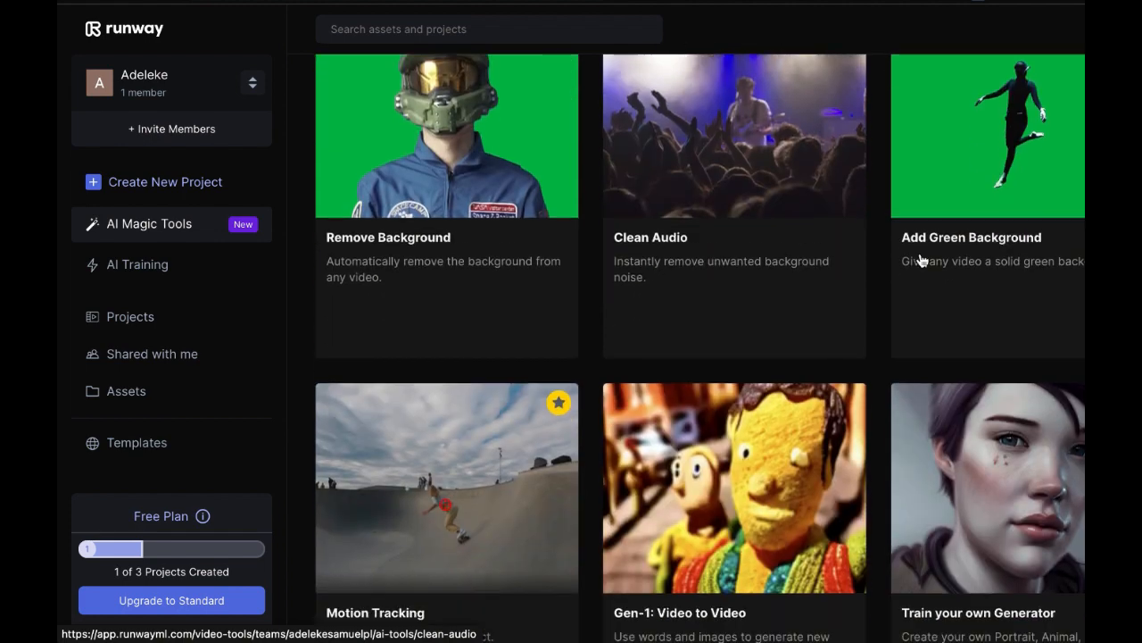
scroll(699, 334, down, 2)
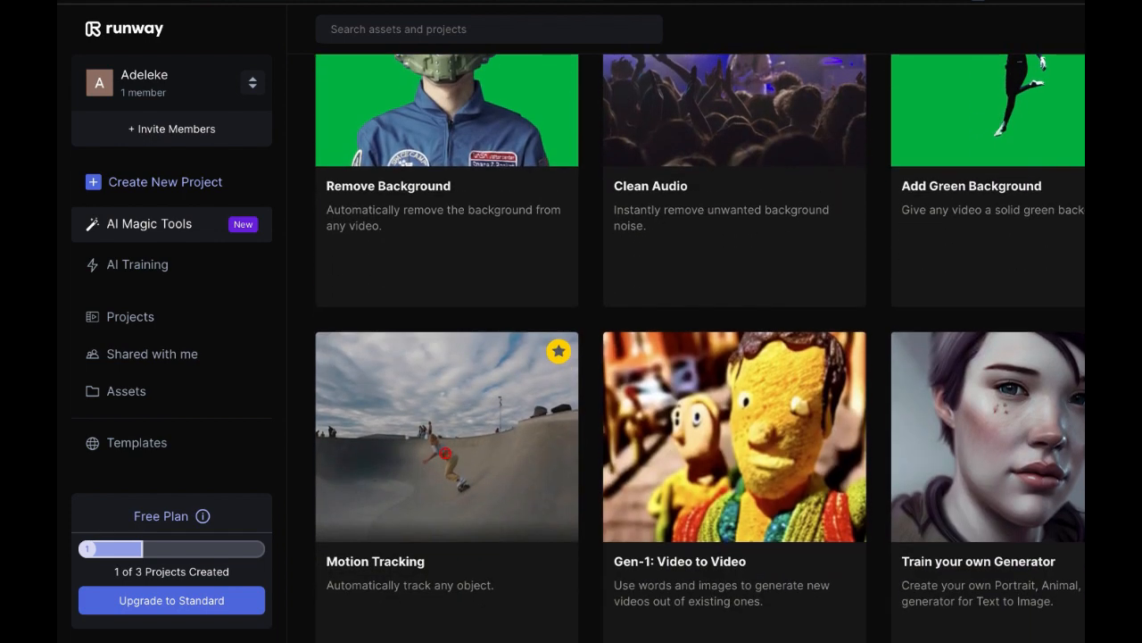
scroll(700, 348, down, 2)
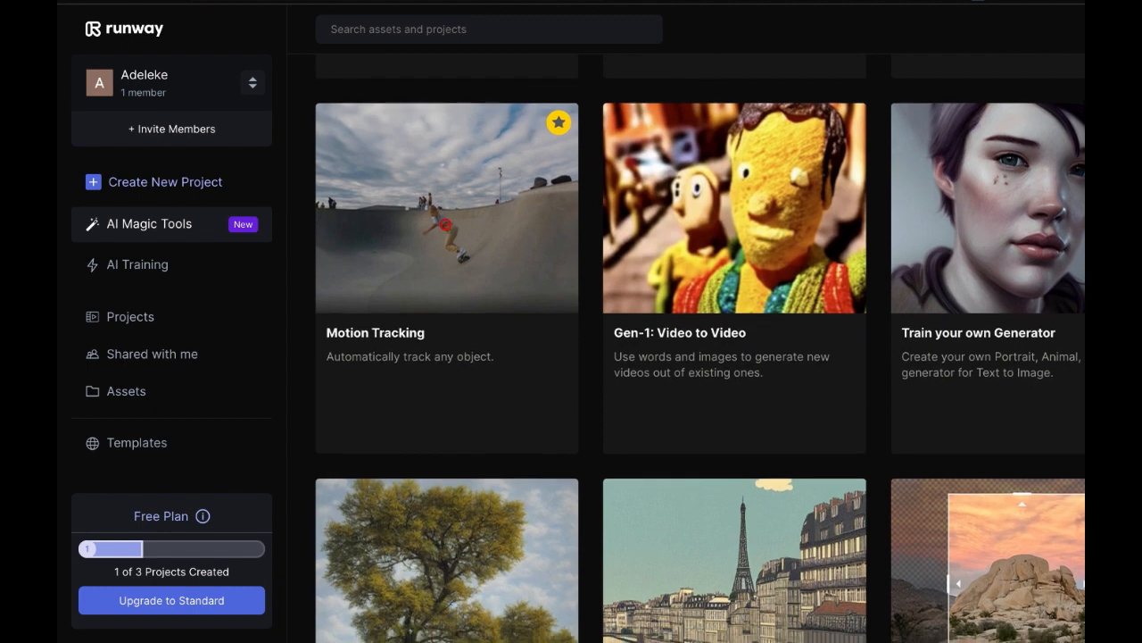
scroll(700, 348, down, 1)
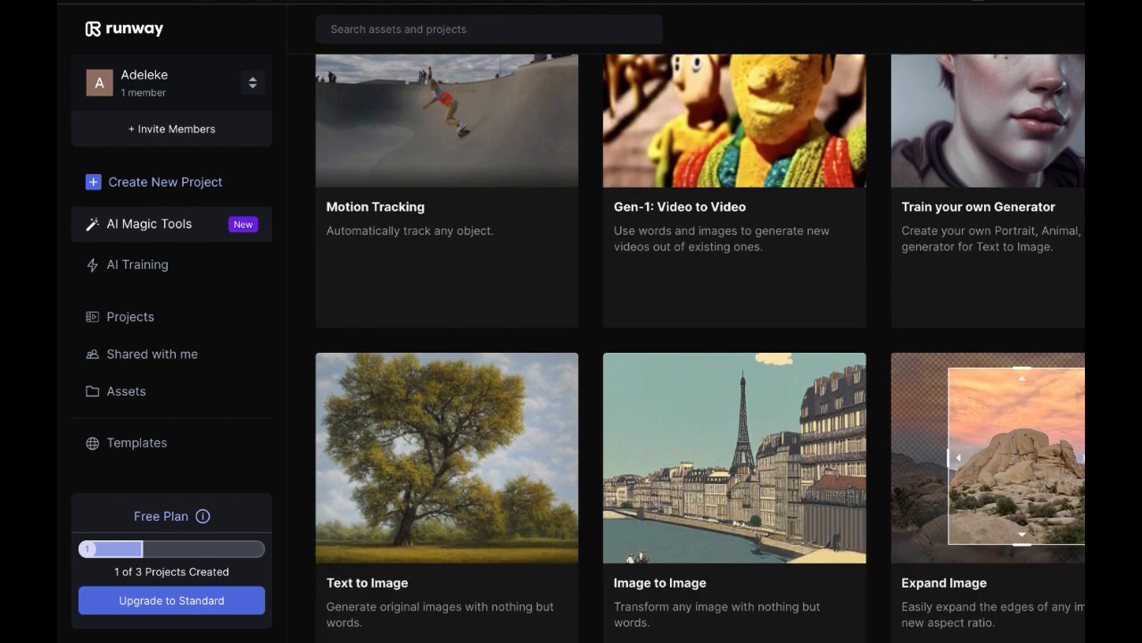
scroll(700, 348, down, 1)
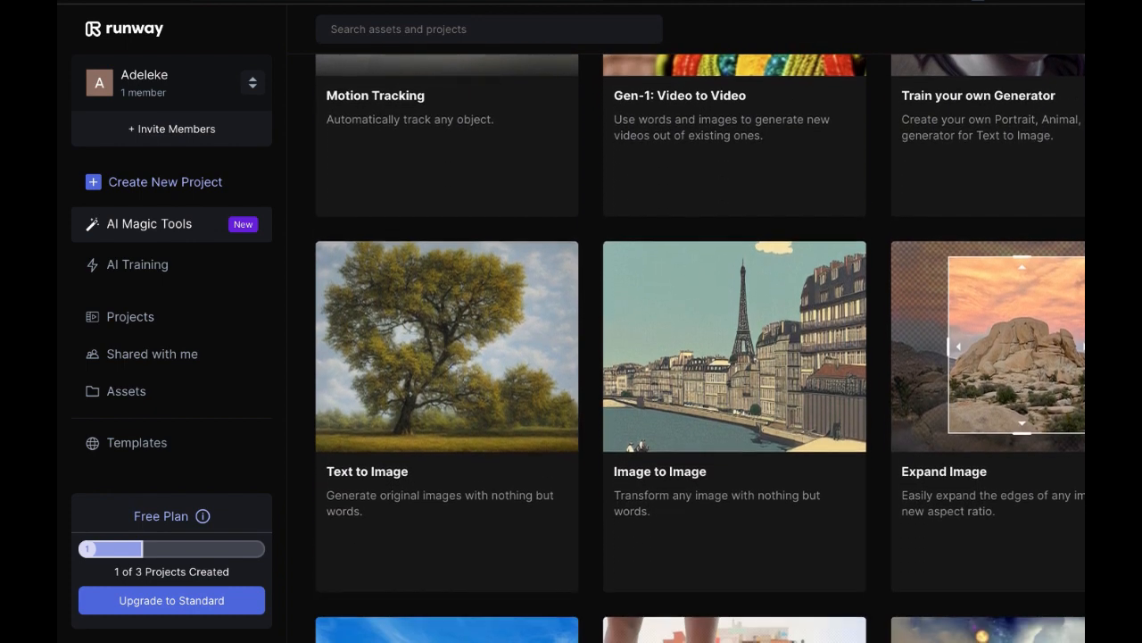
scroll(700, 348, down, 4)
scroll(699, 348, down, 5)
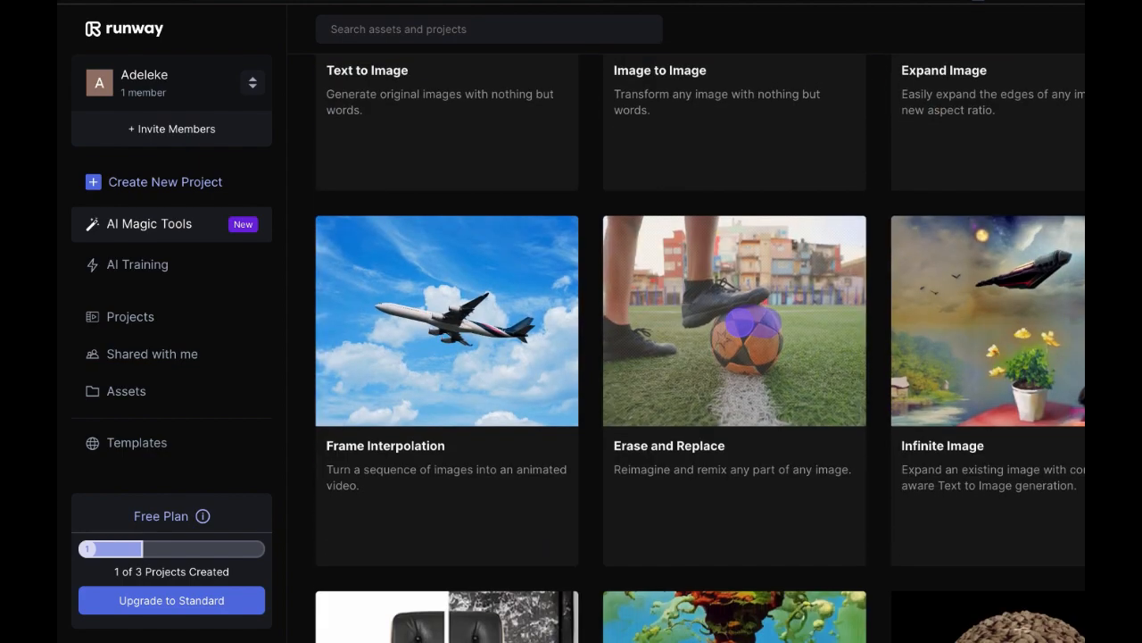
scroll(700, 348, down, 10)
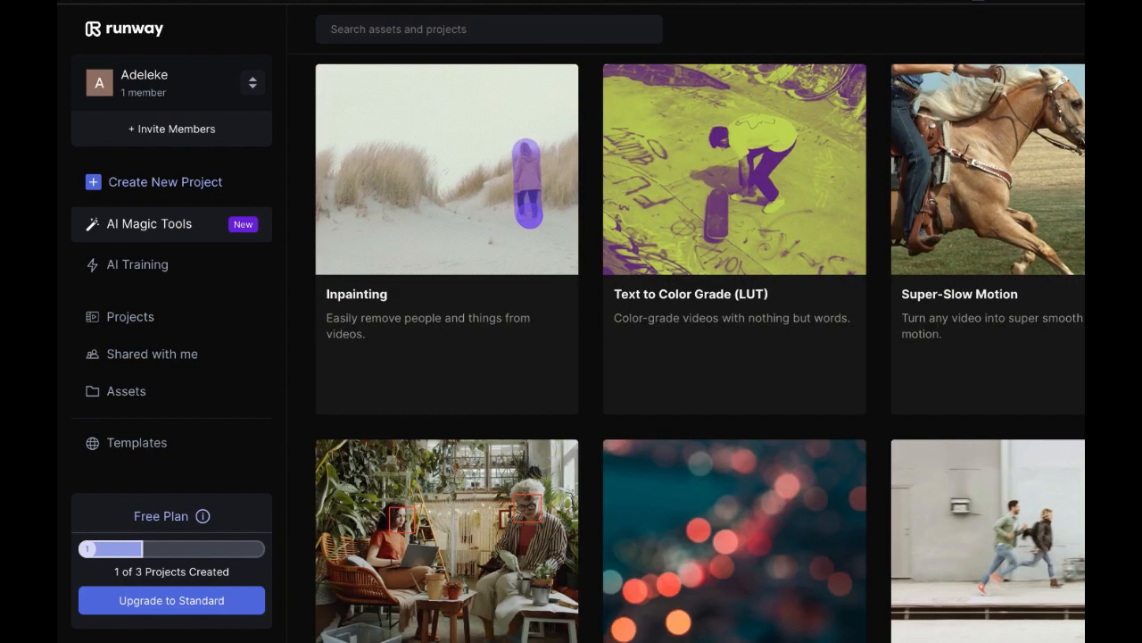
scroll(700, 348, up, 20)
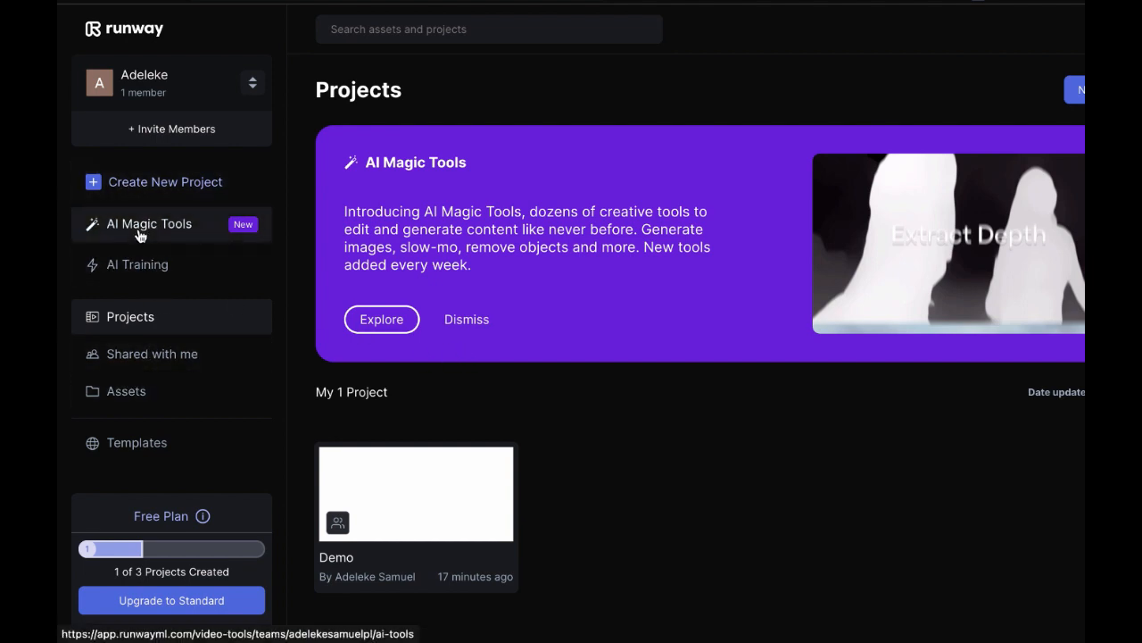
- View the AI Magic Tools and AI Training pages and return to the Projects overview
click(140, 230)
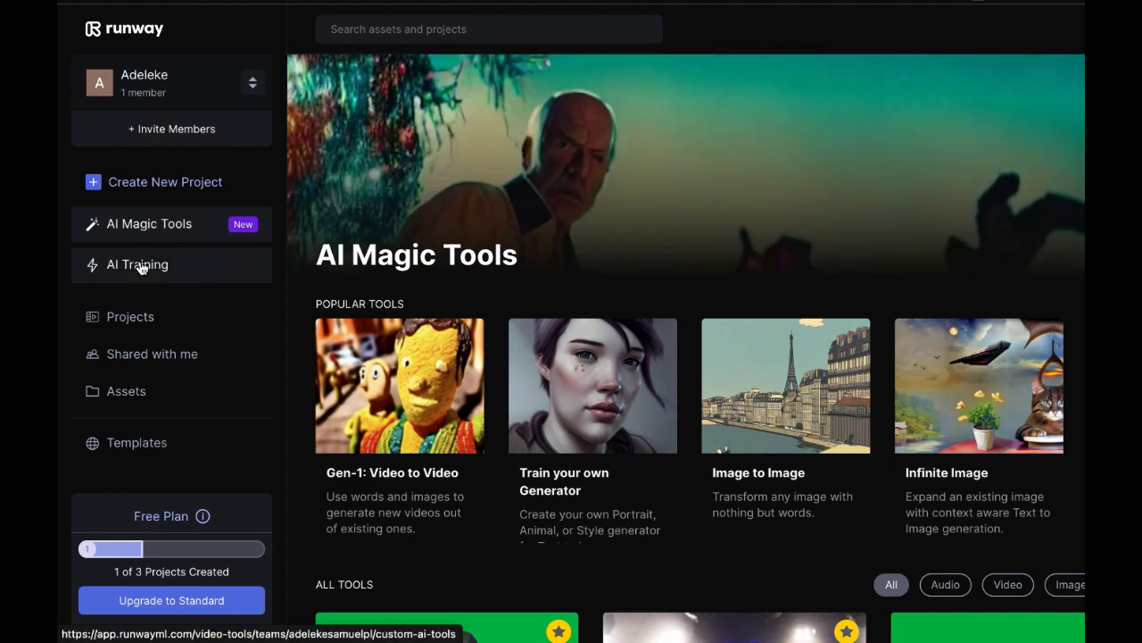
click(143, 266)
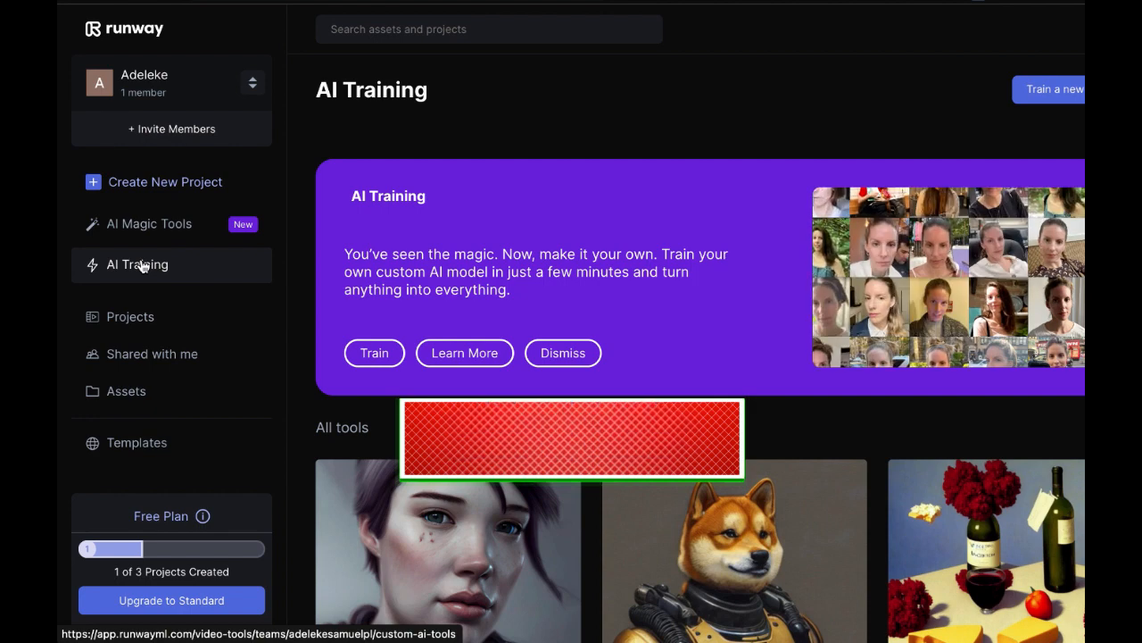
click(141, 325)
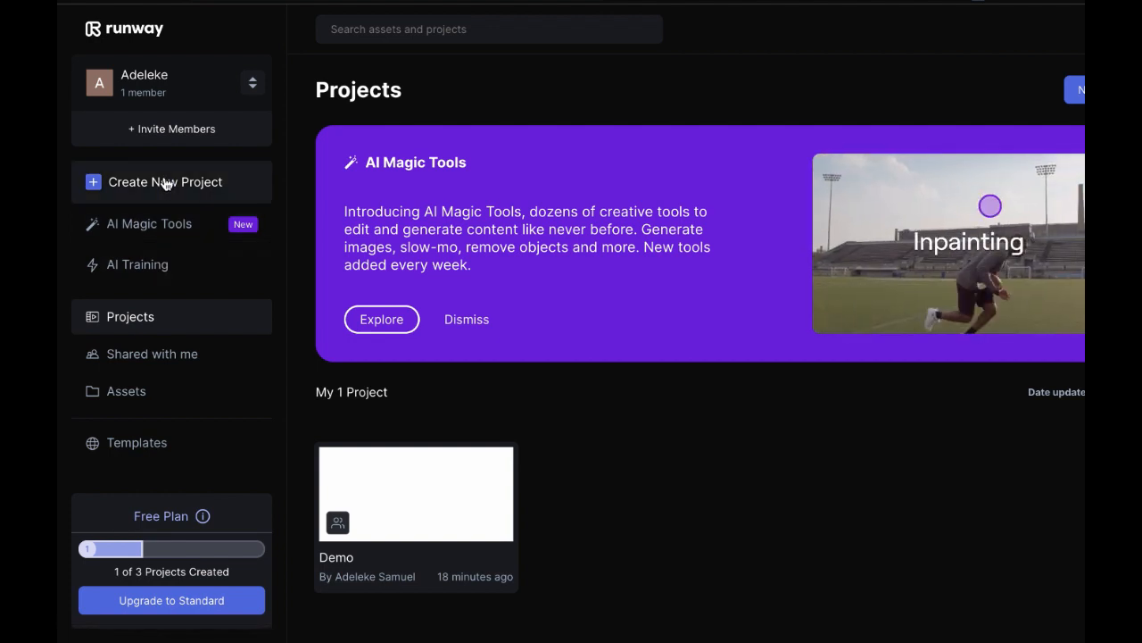
- Create a new project as a Video Composition
click(165, 182)
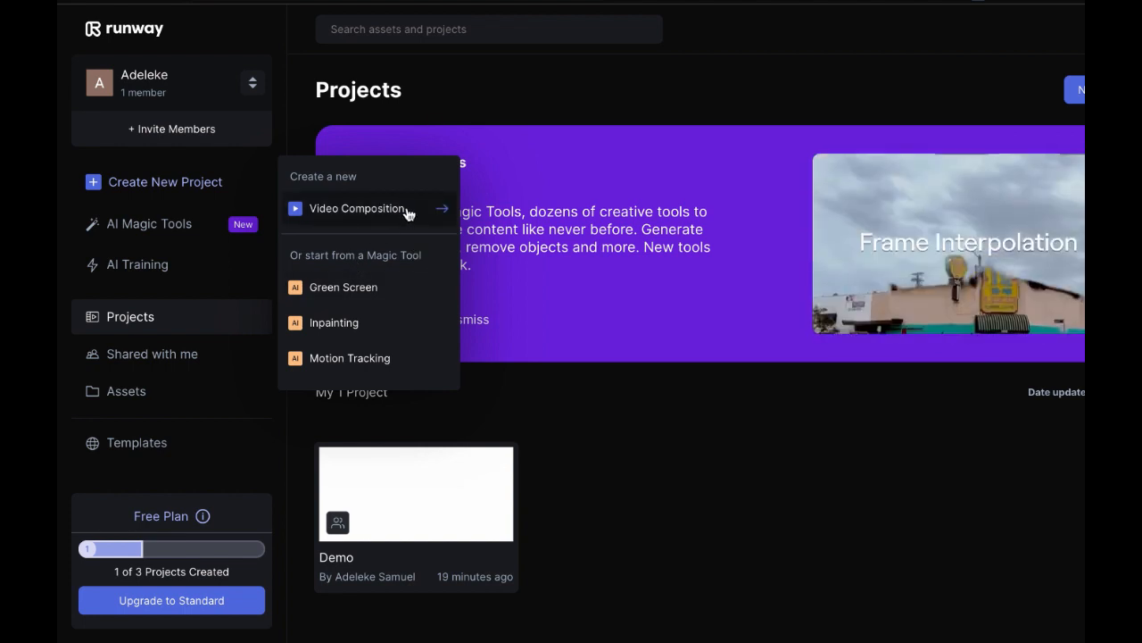
click(407, 212)
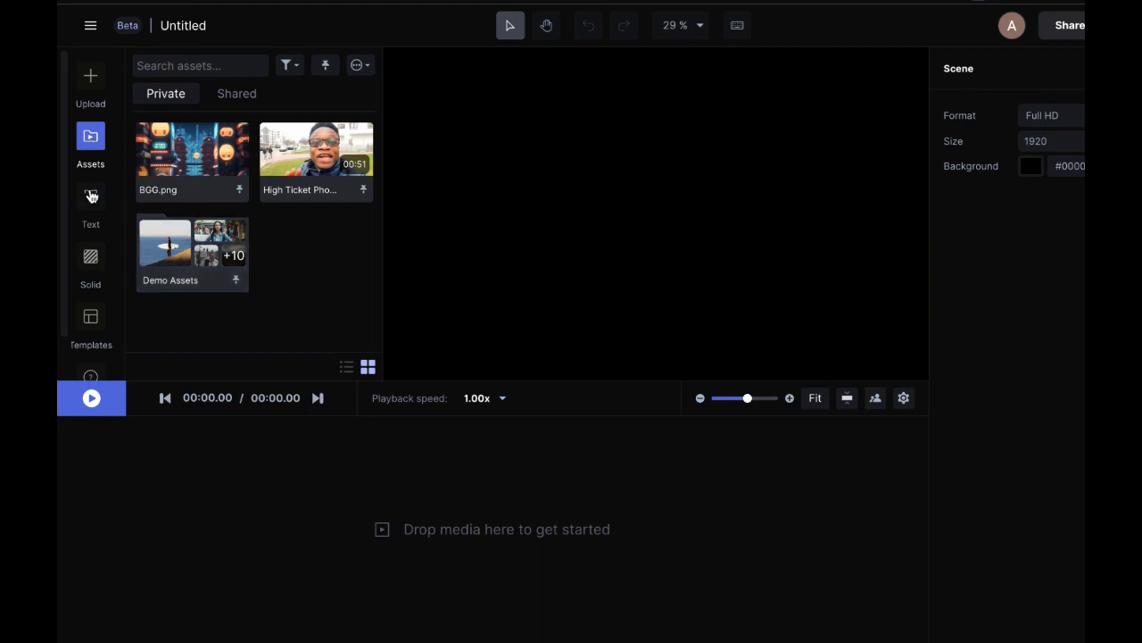
- Place the private asset High Ticket Phone Closing Hacks.mp4 at the start of timeline track V1
scroll(88, 221, down, 2)
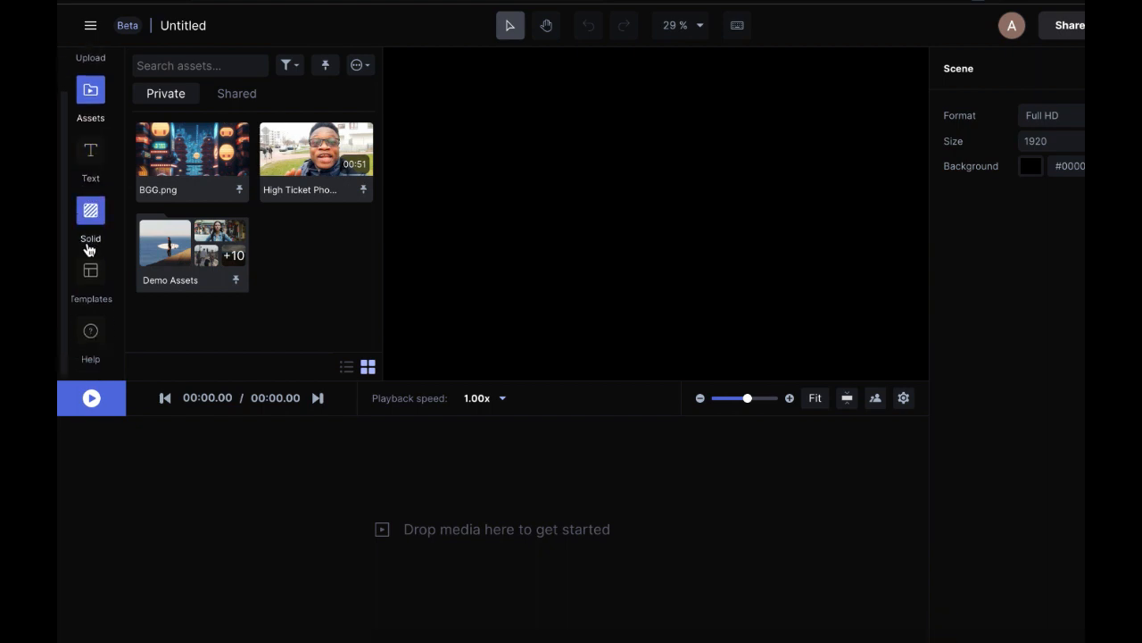
scroll(90, 252, up, 2)
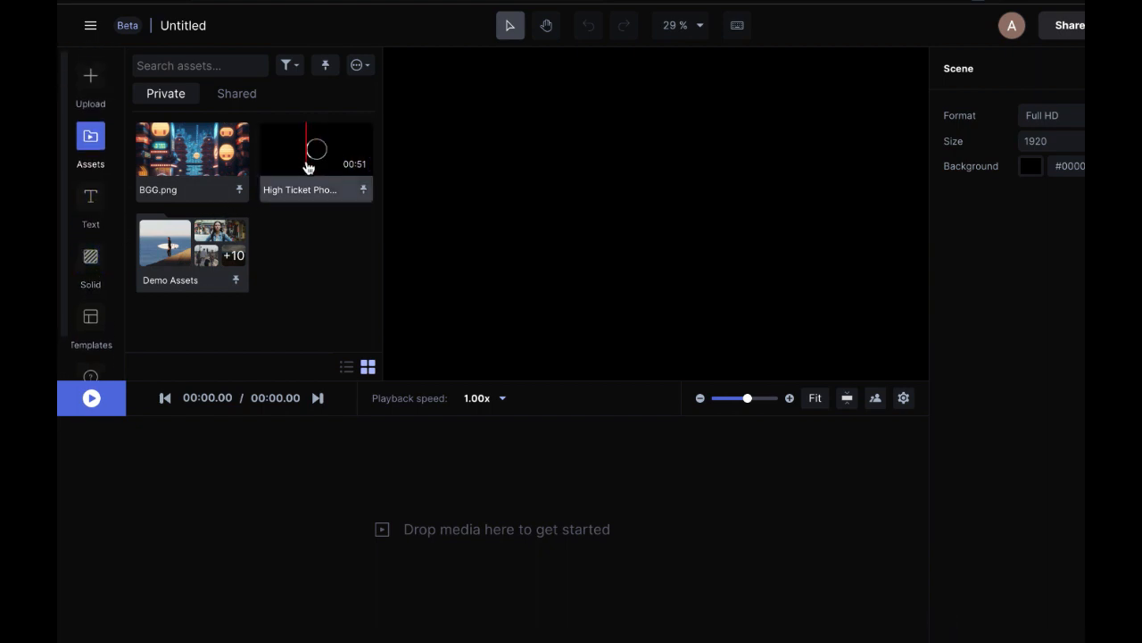
drag(306, 168, 98, 586)
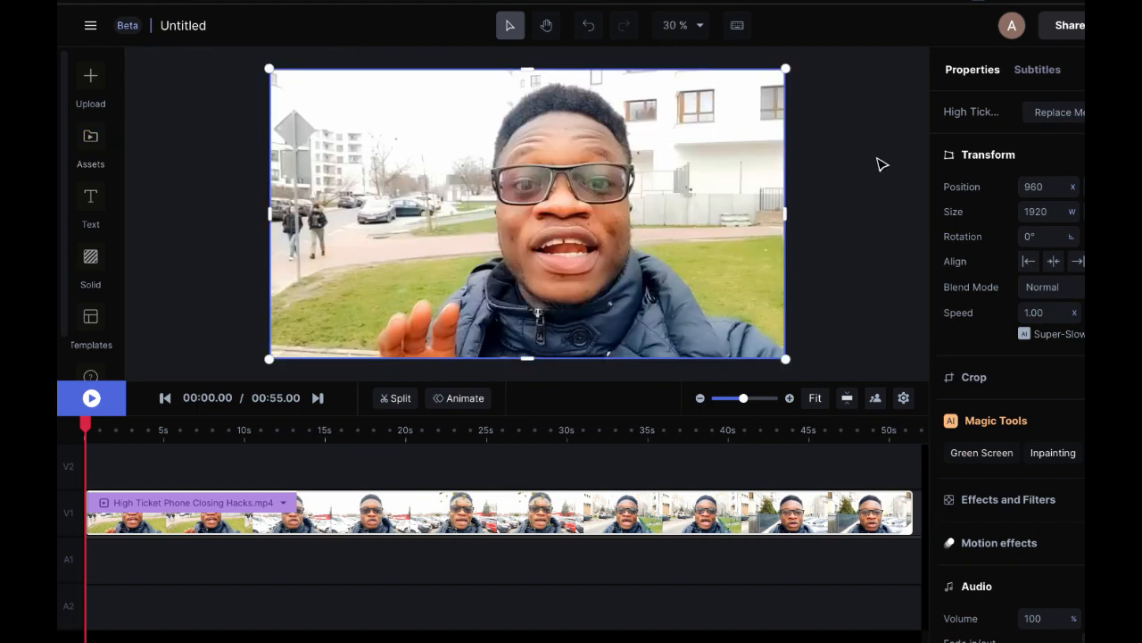
- Try the IG Story scene format, 1080 × 1920, and set the format back to Full HD
click(881, 164)
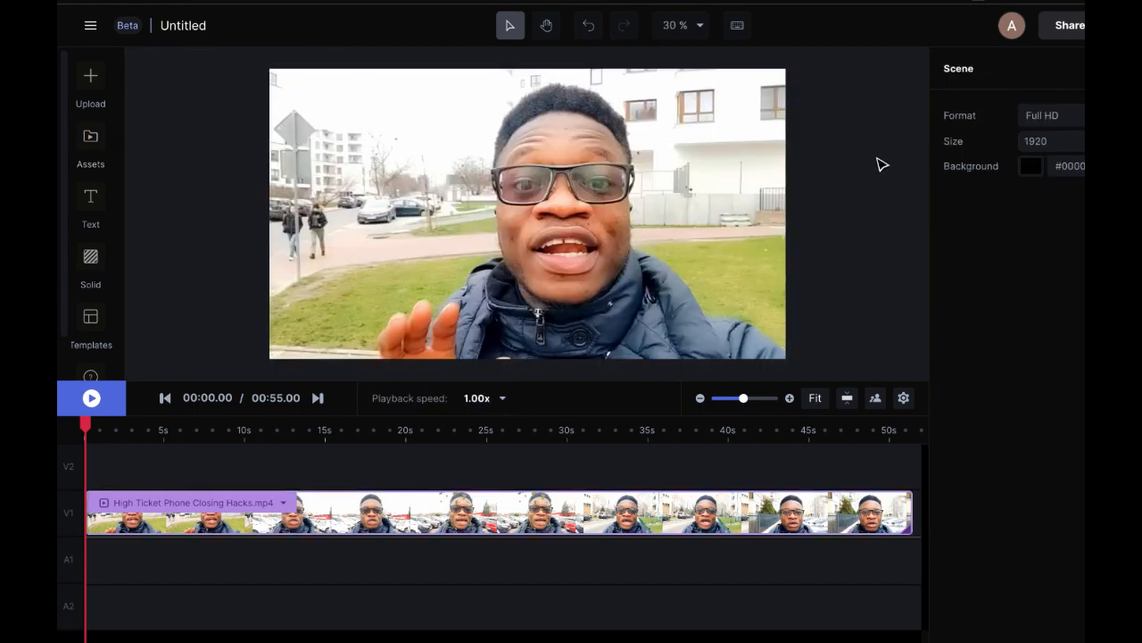
click(1080, 121)
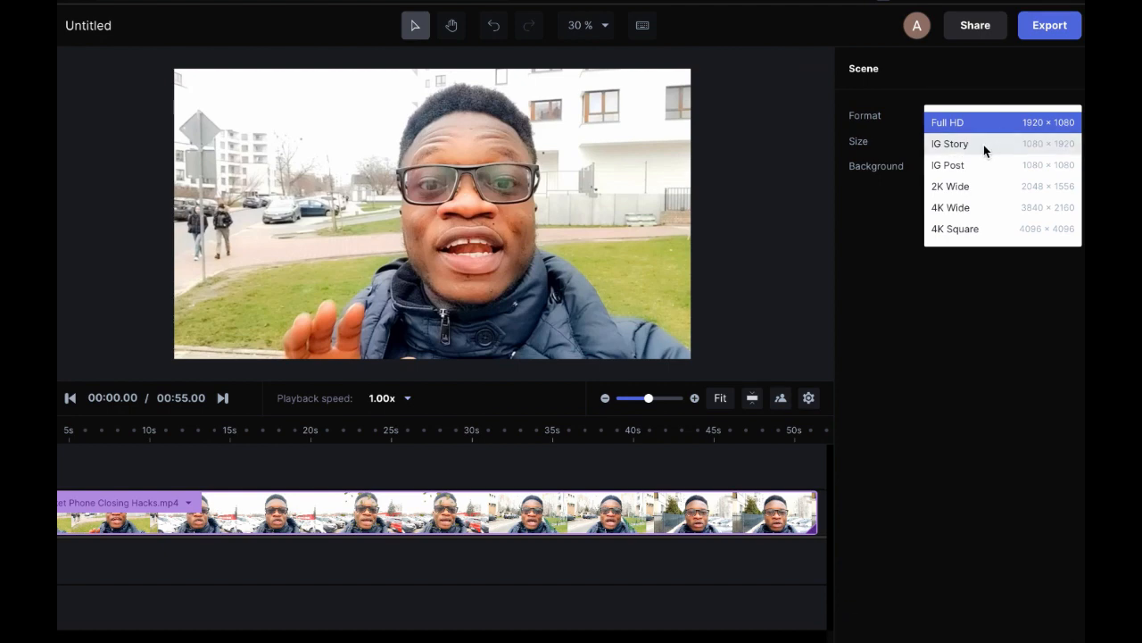
click(983, 145)
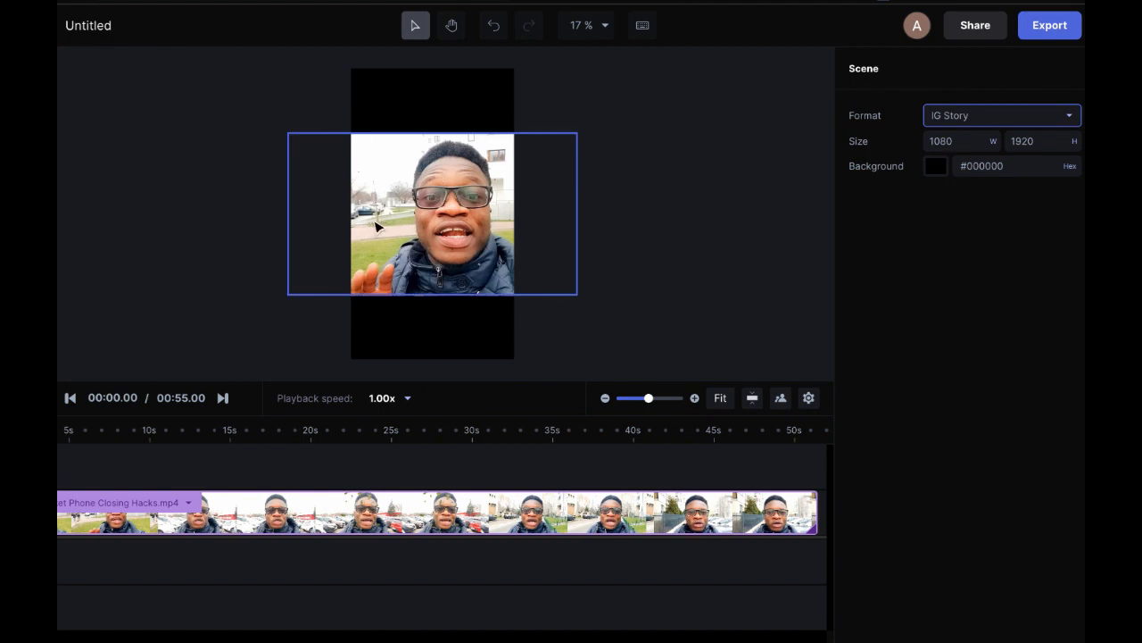
click(1049, 118)
click(1018, 103)
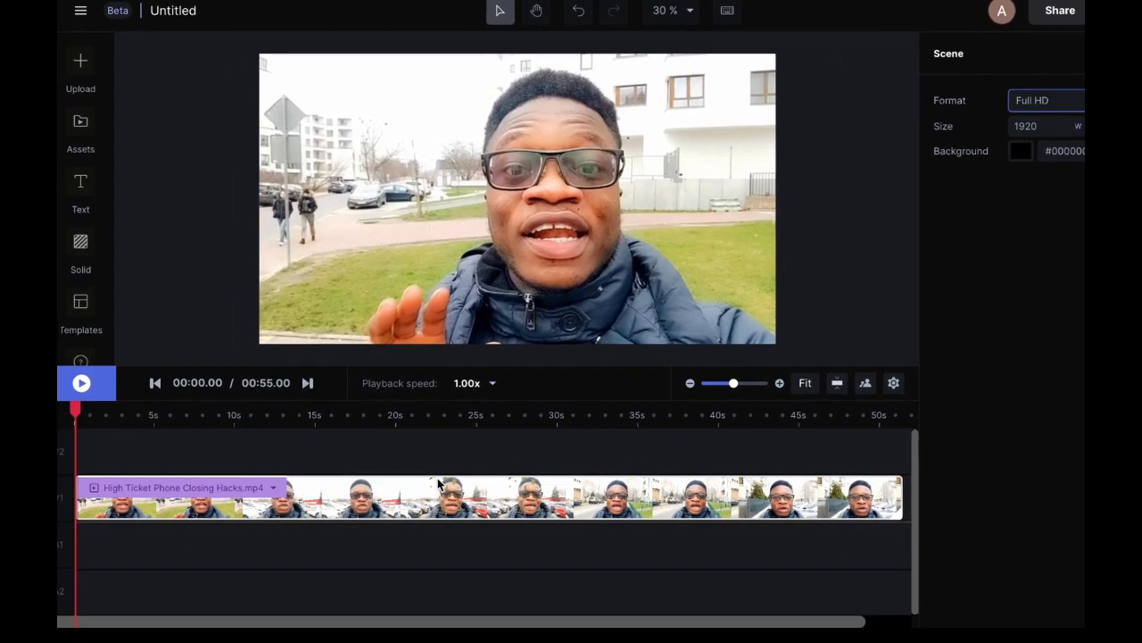
- Hide the High Ticket Phone Closing Hacks.mp4 clip on track V1
right_click(356, 503)
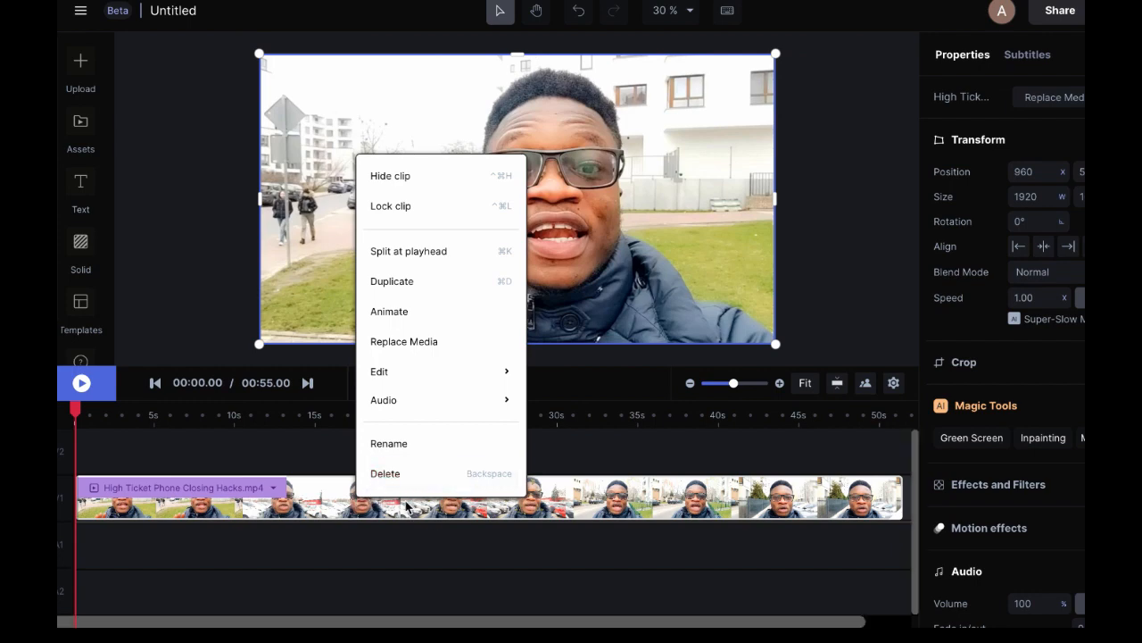
click(400, 178)
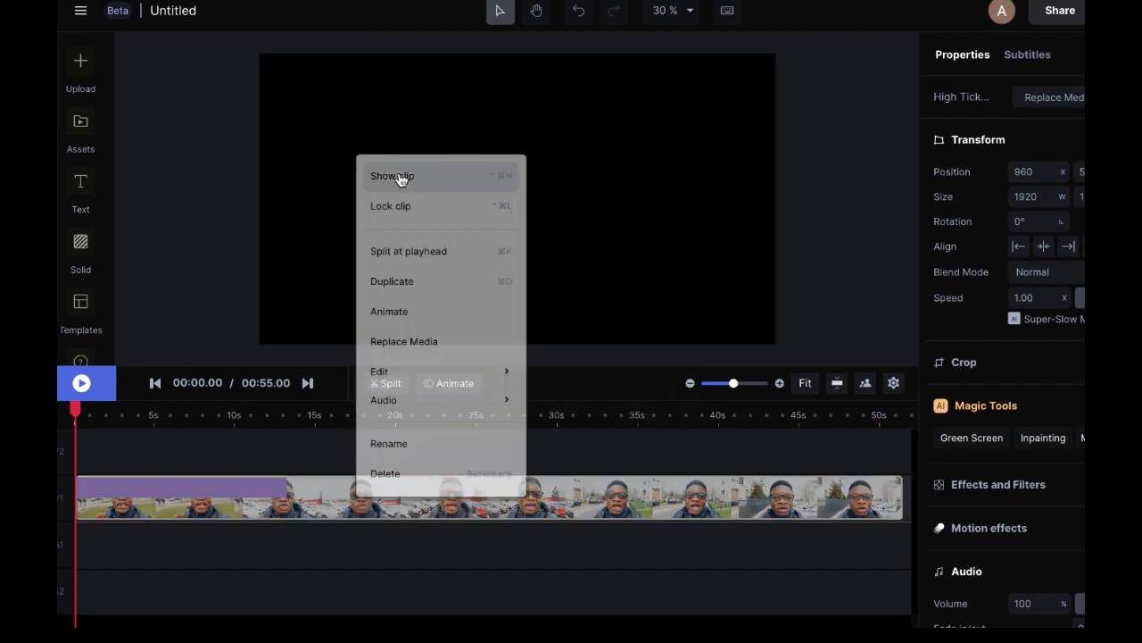
- Unhide the High Ticket Phone Closing Hacks.mp4 clip on track V1
right_click(342, 498)
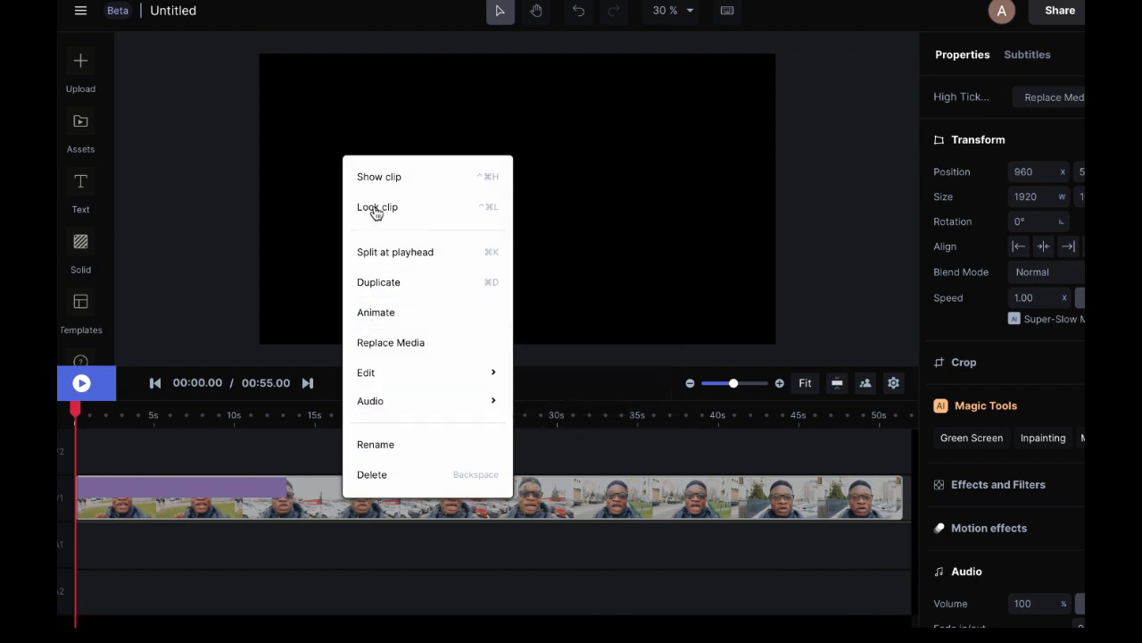
click(389, 182)
right_click(344, 514)
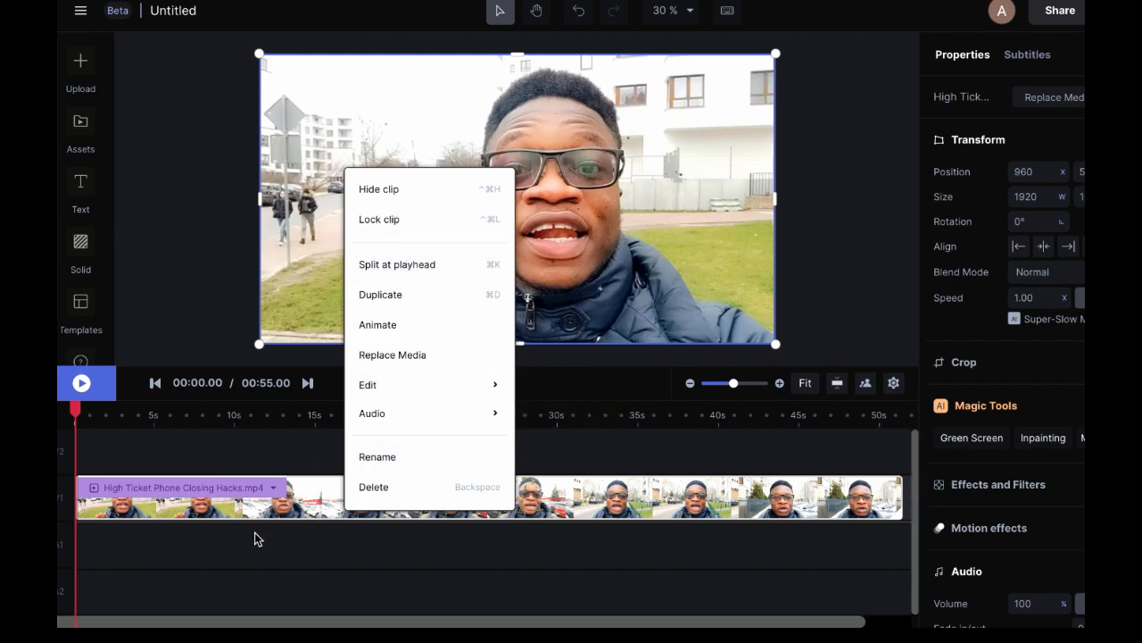
- Scrub the timeline to 00:27.70 and look over the editing options available for the V1 clip
click(75, 407)
drag(99, 410, 346, 412)
drag(481, 437, 522, 441)
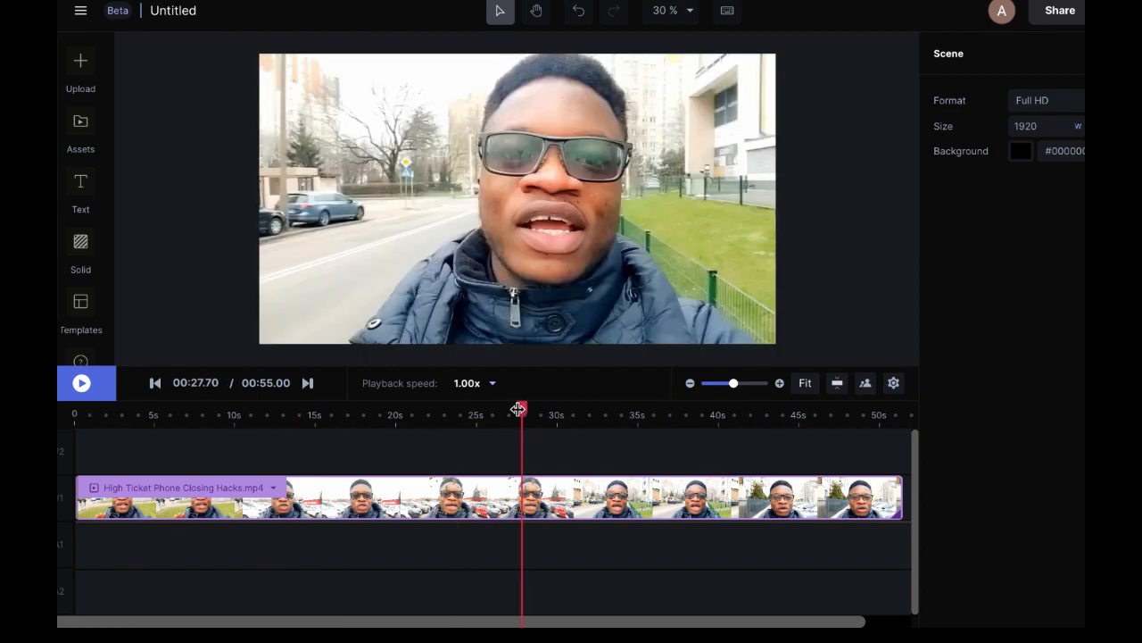
right_click(526, 505)
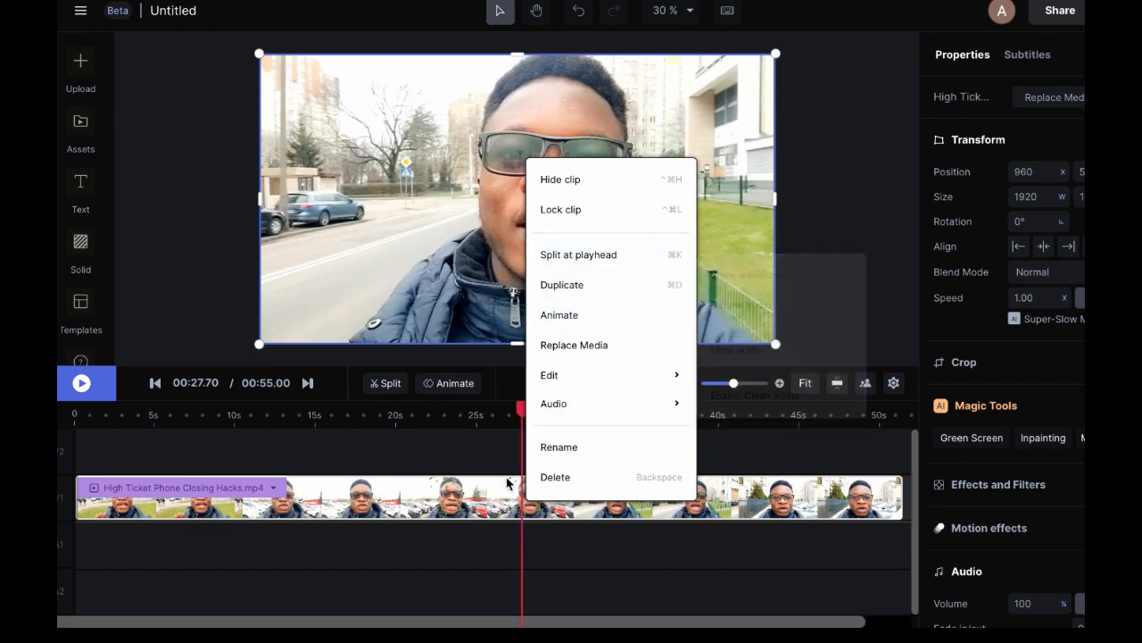
click(519, 496)
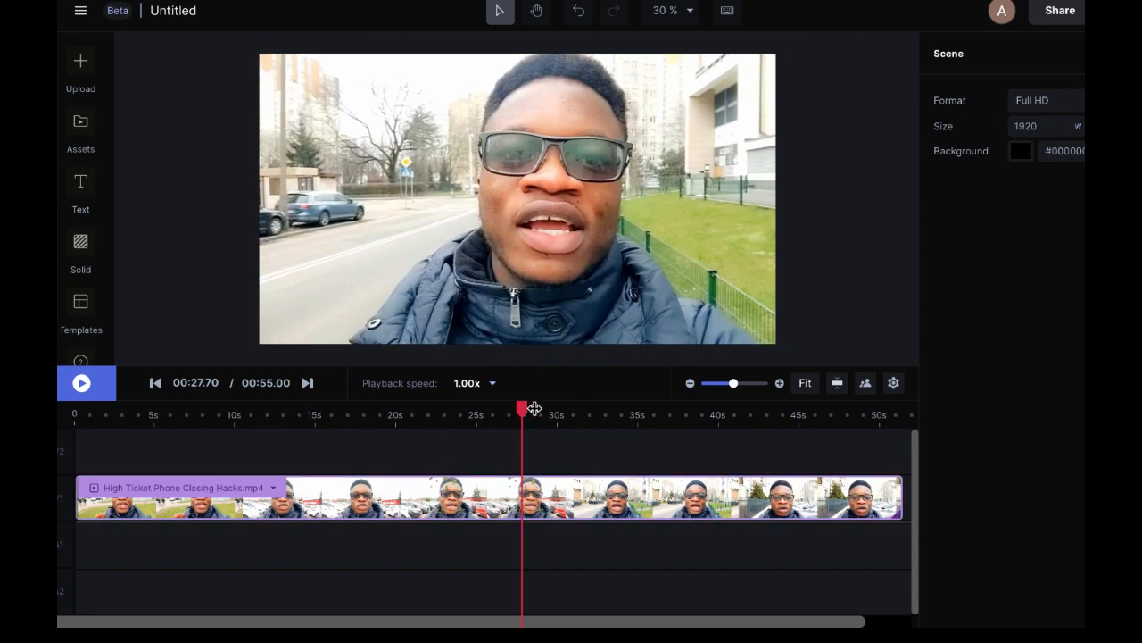
- Detach the audio from the High Ticket Phone Closing Hacks.mp4 clip onto its own track
right_click(531, 507)
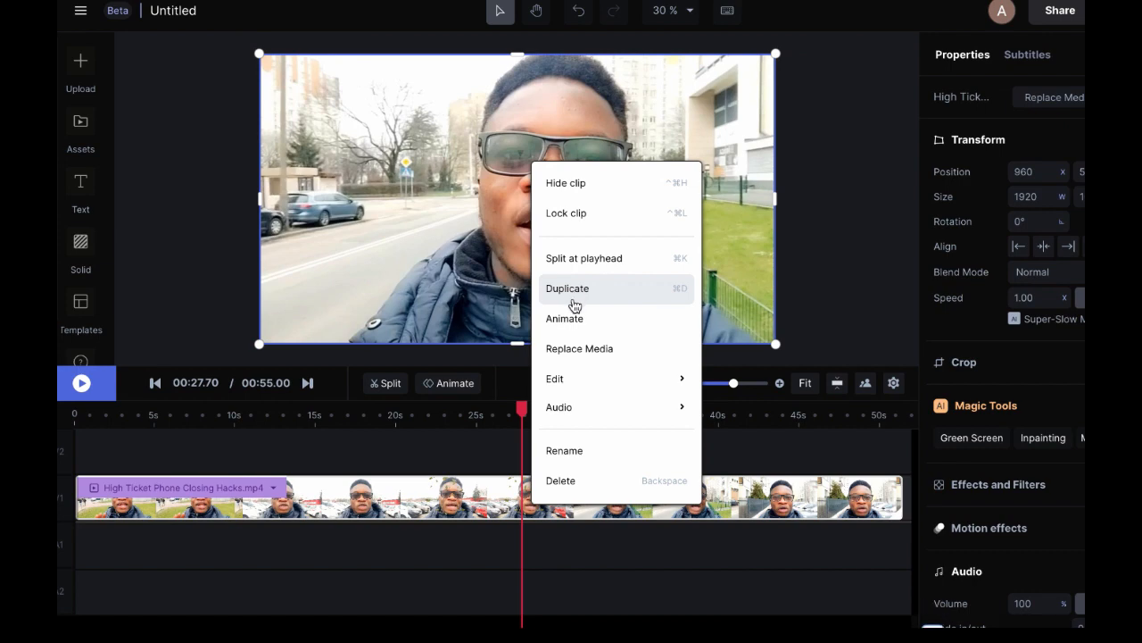
mouse_move(576, 380)
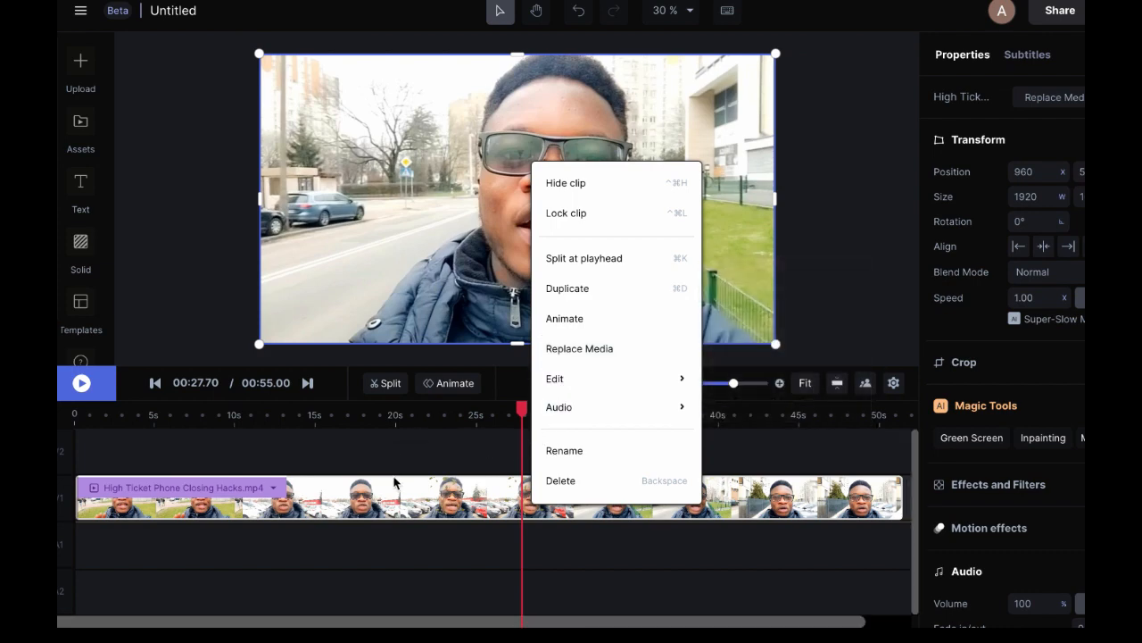
mouse_move(615, 412)
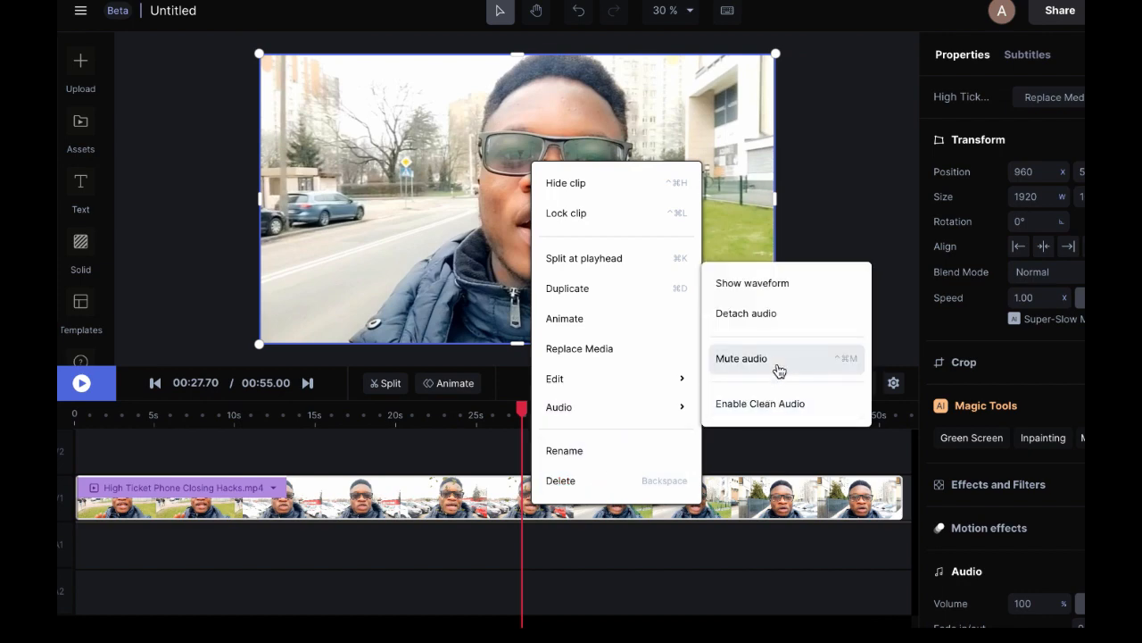
click(747, 314)
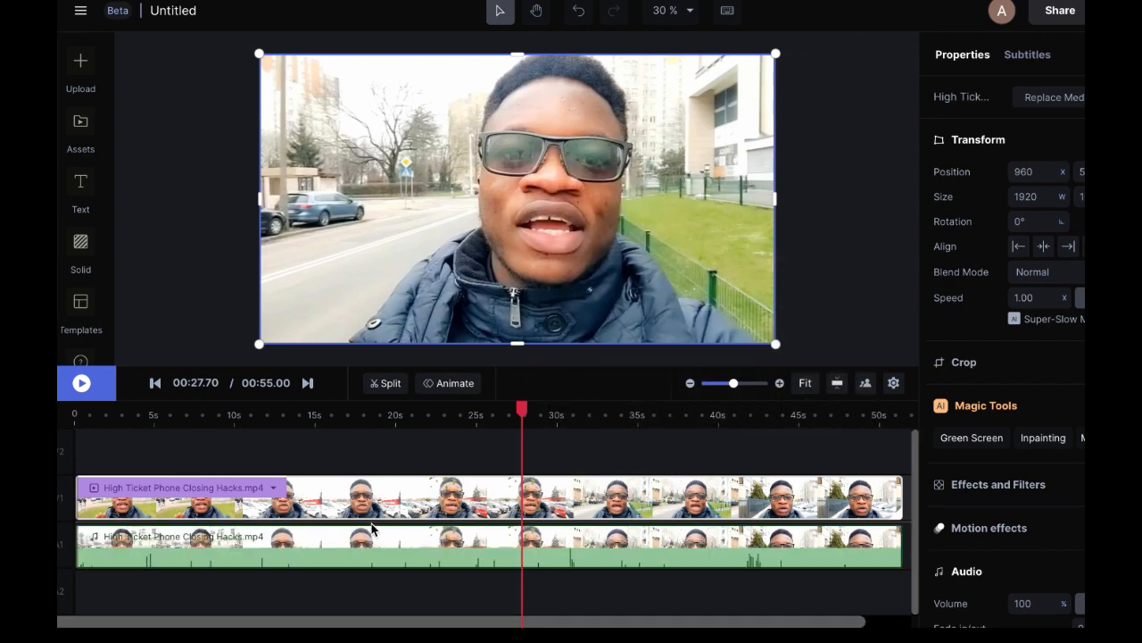
- Split both the video clip on V1 and its detached audio on A1 at 00:04.16
click(156, 383)
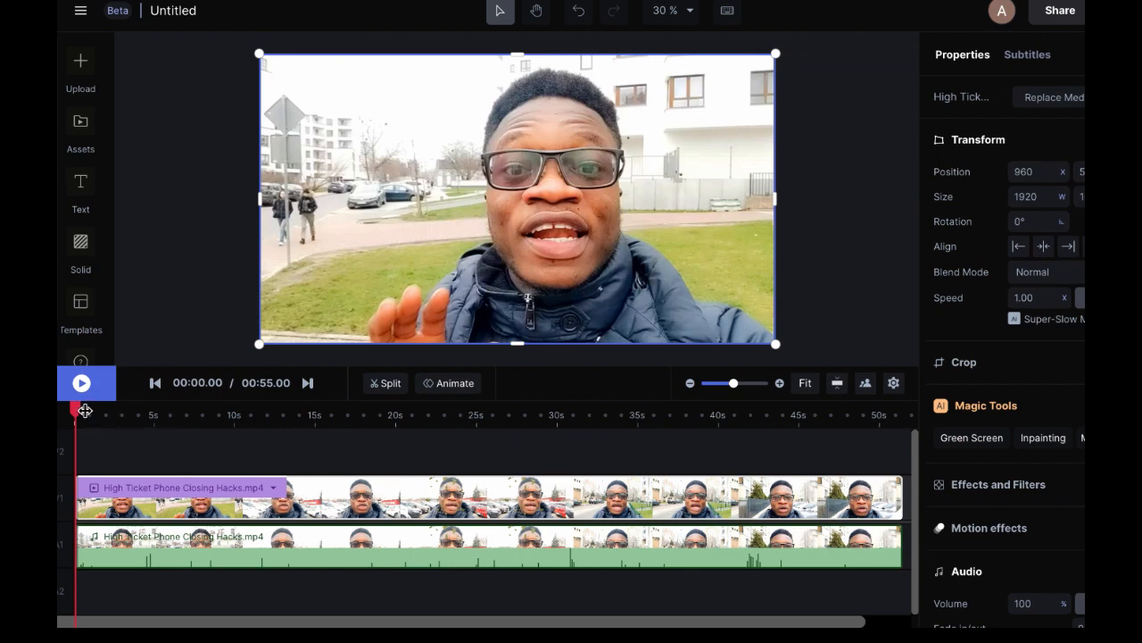
click(142, 443)
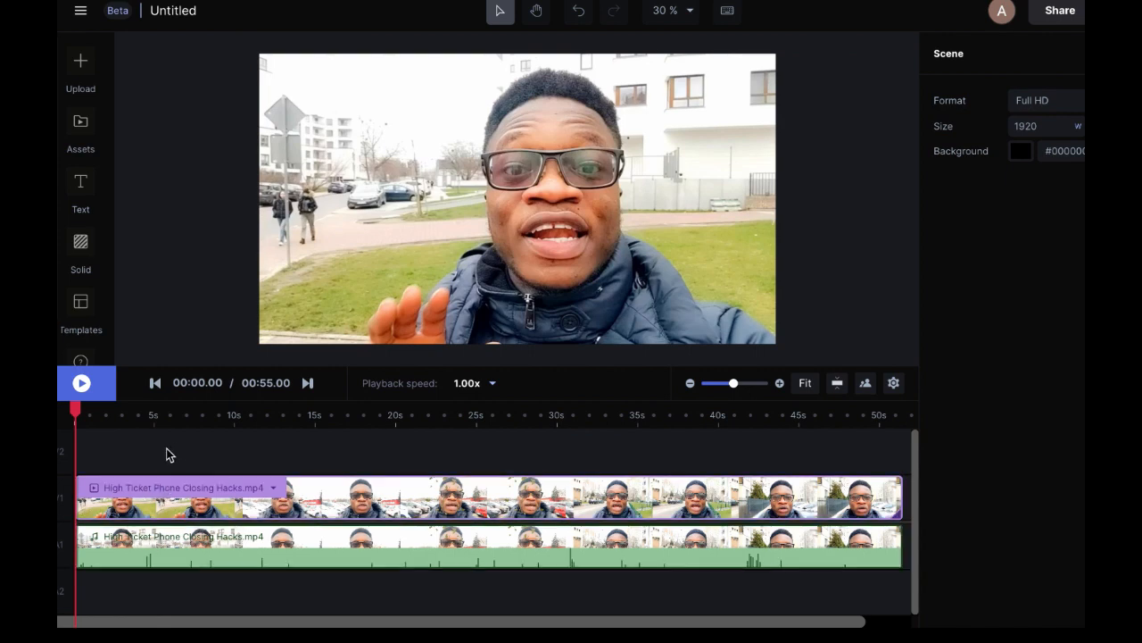
click(142, 414)
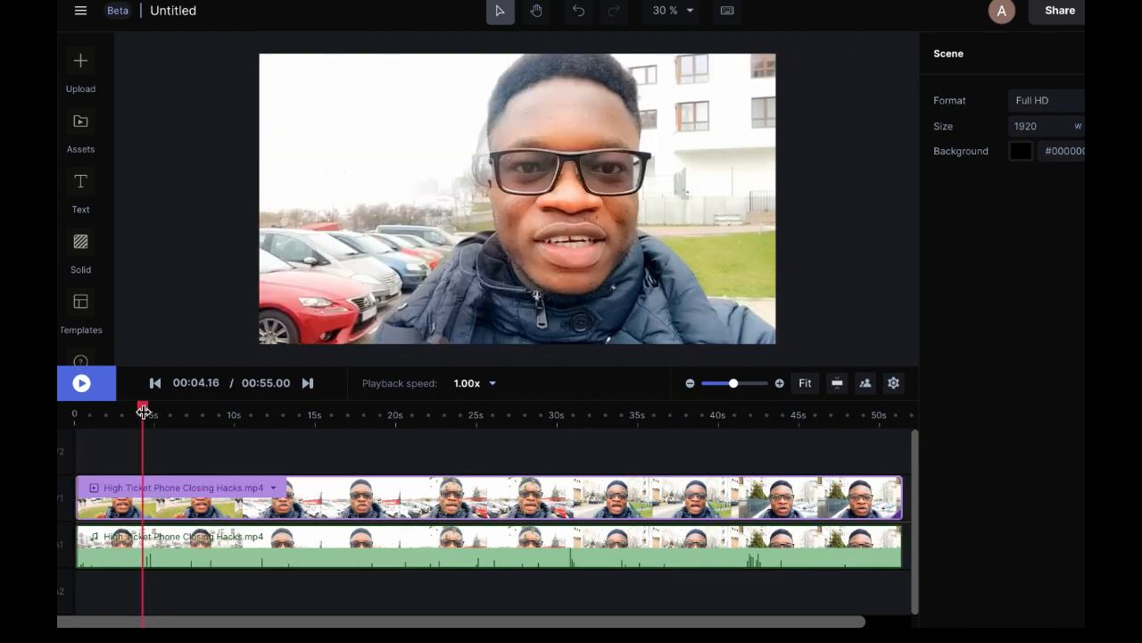
right_click(195, 510)
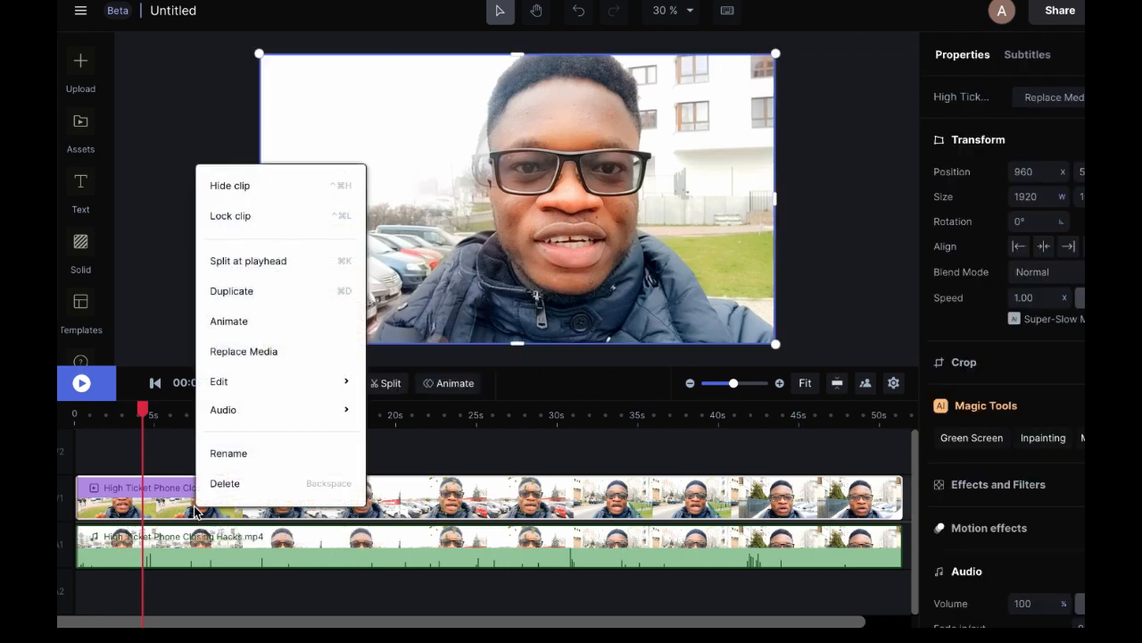
click(262, 263)
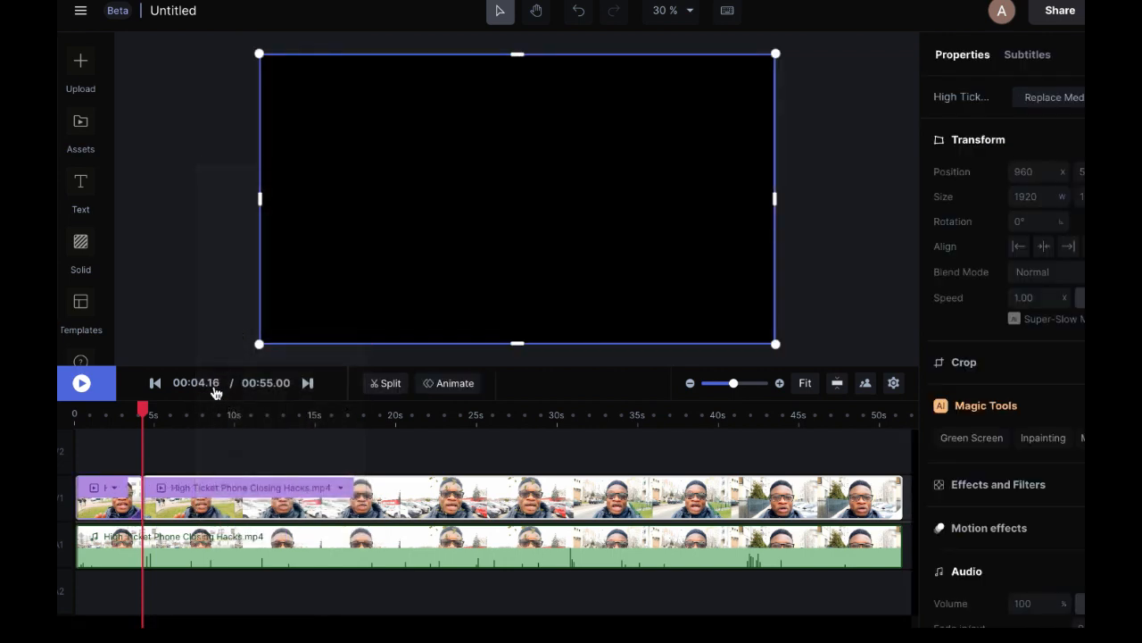
right_click(187, 547)
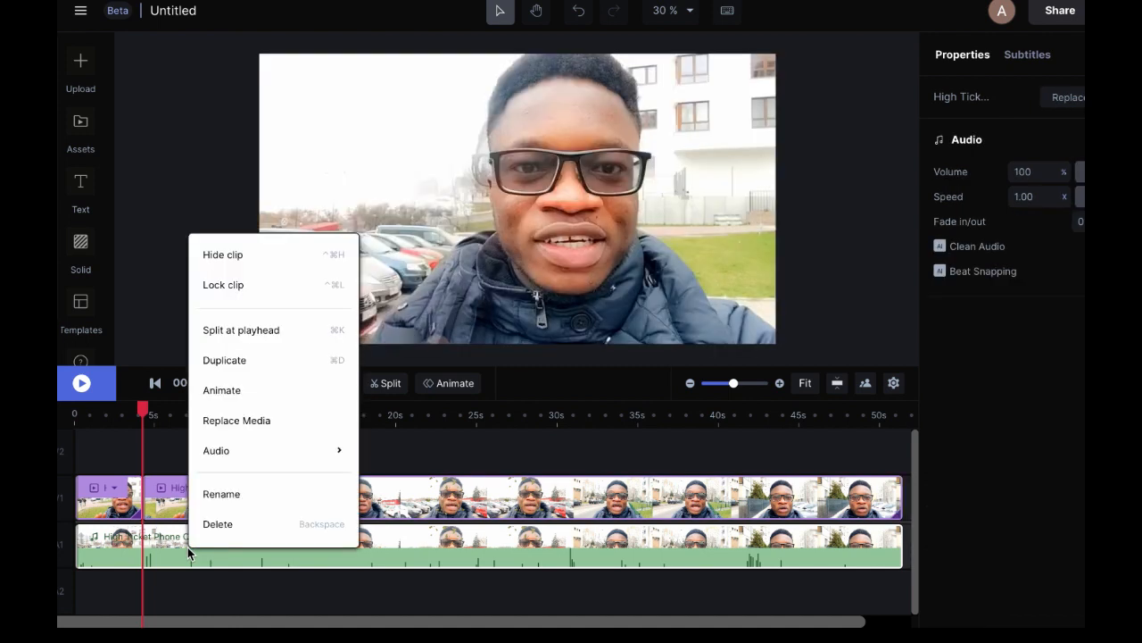
click(256, 330)
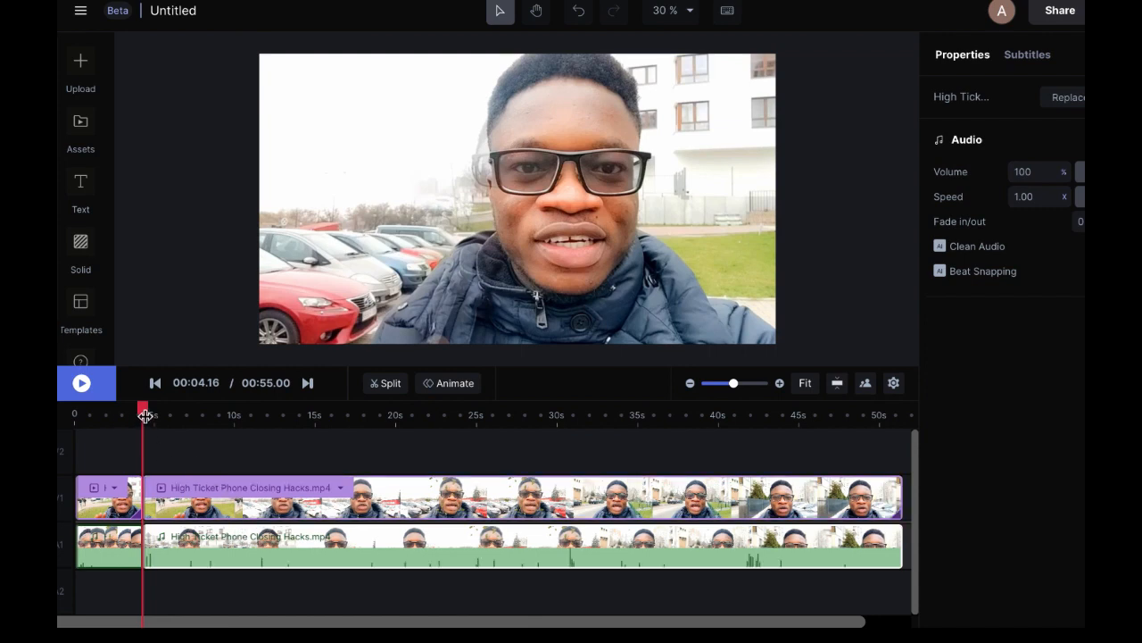
- Remove the two pedestrians beside the road from the first video segment with Inpainting, brushing over them at 00:03.13
click(63, 406)
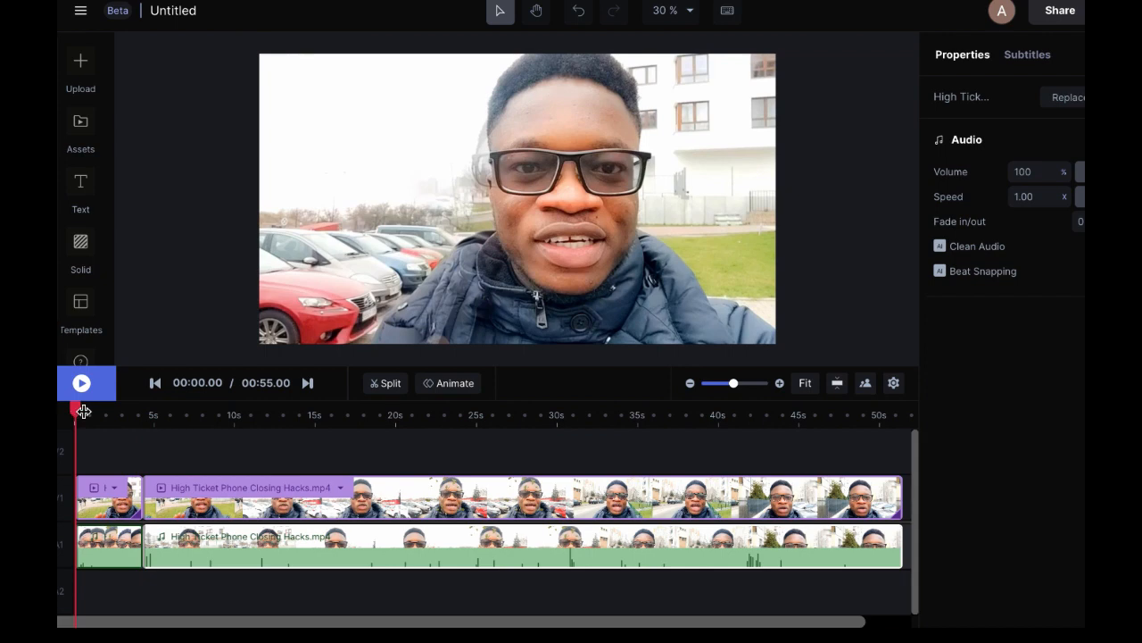
drag(103, 414, 111, 411)
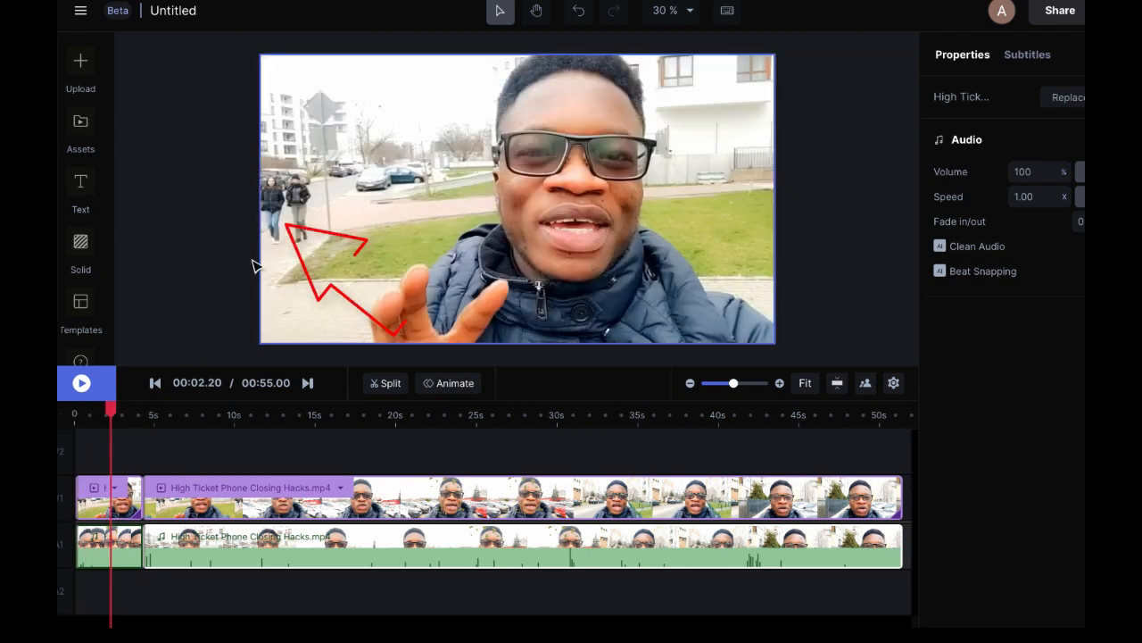
click(108, 407)
drag(119, 408, 125, 408)
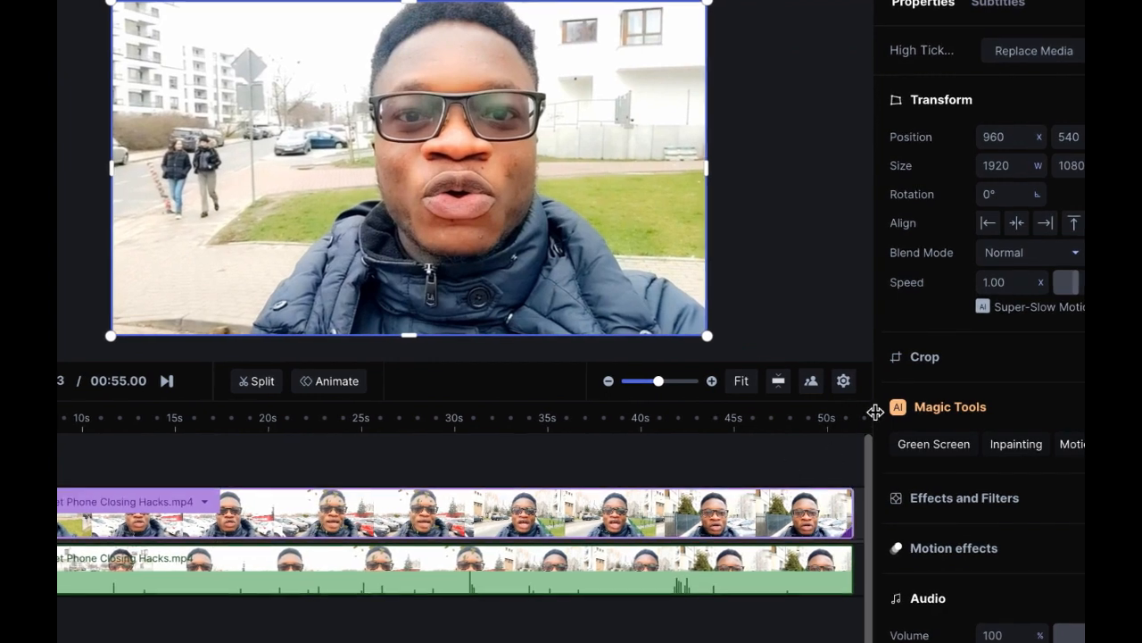
scroll(1071, 307, down, 2)
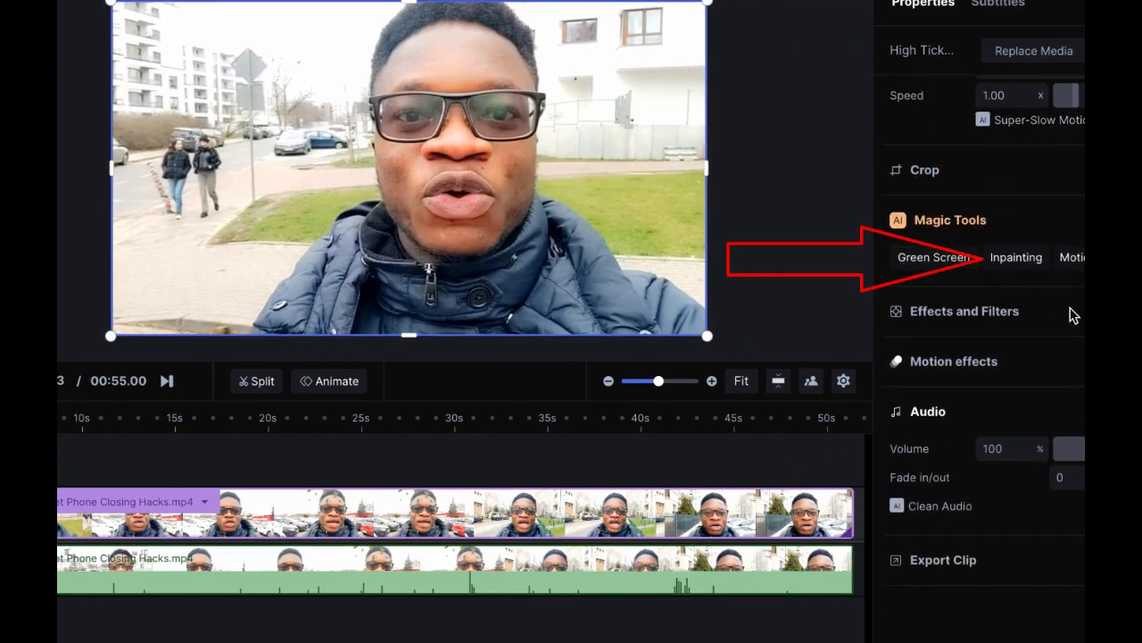
click(1027, 259)
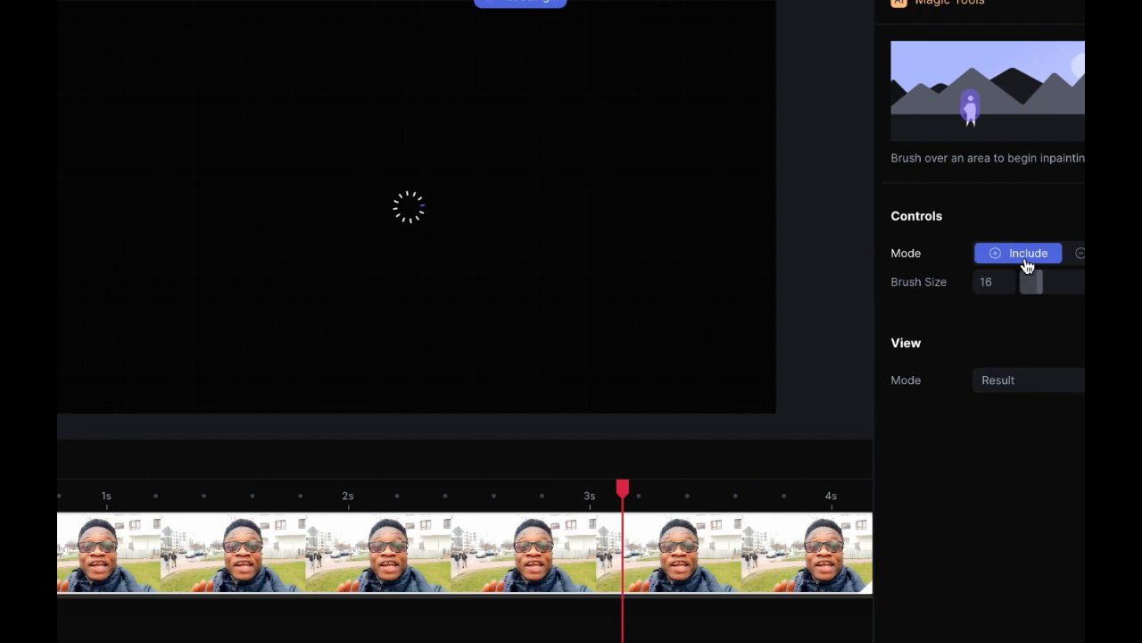
mouse_move(158, 160)
mouse_down()
mouse_move(152, 263)
mouse_move(166, 232)
mouse_up()
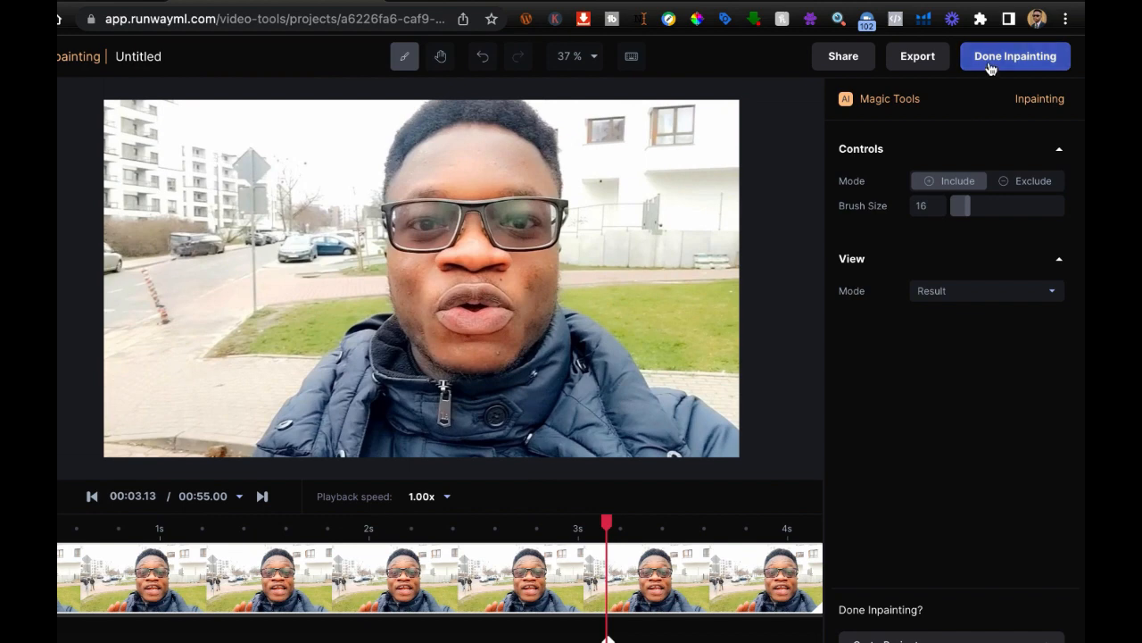
click(989, 57)
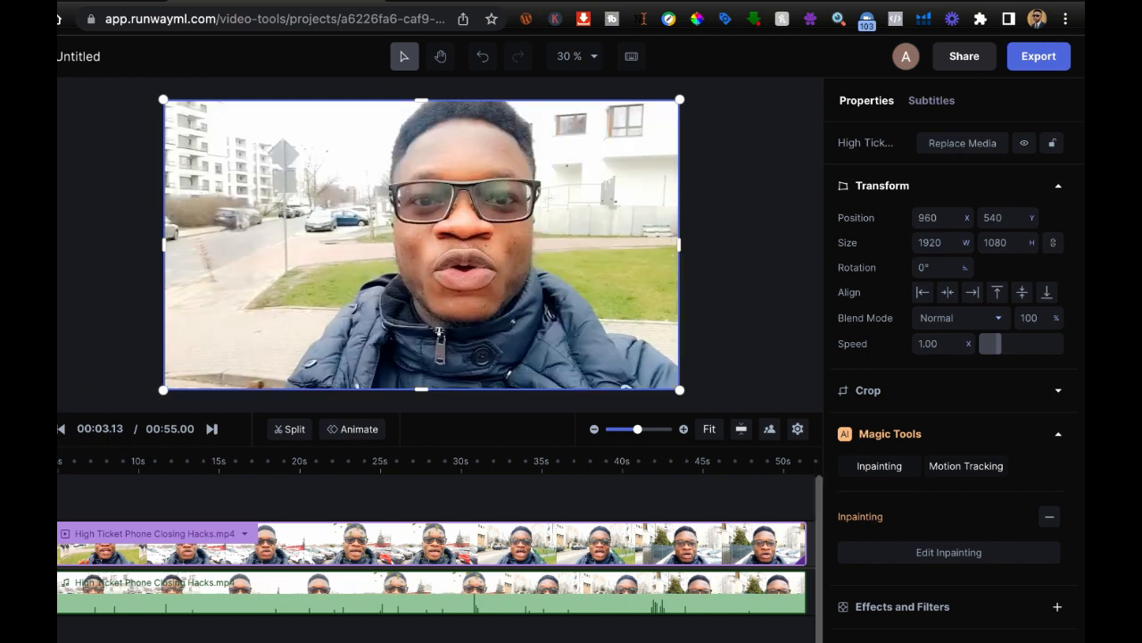
- Play the inpainted first segment from the start of the timeline to review the removal
drag(31, 461, 0, 461)
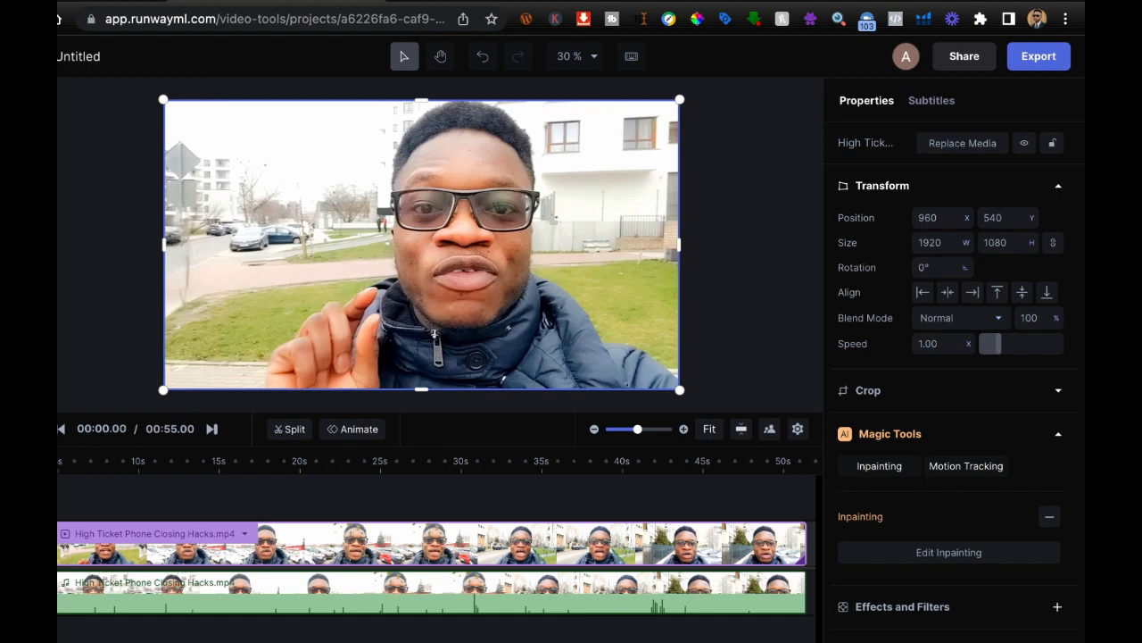
key(space)
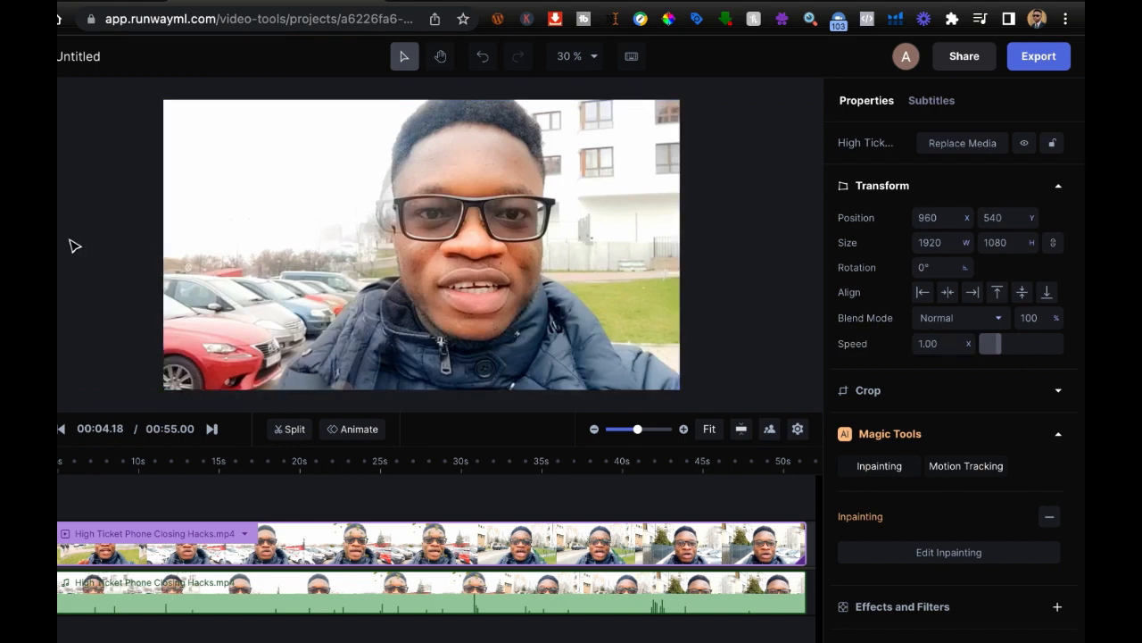
- Add a text clip reading "Affiliate Marketer" and place it in the upper-left area of the video frame
key(t)
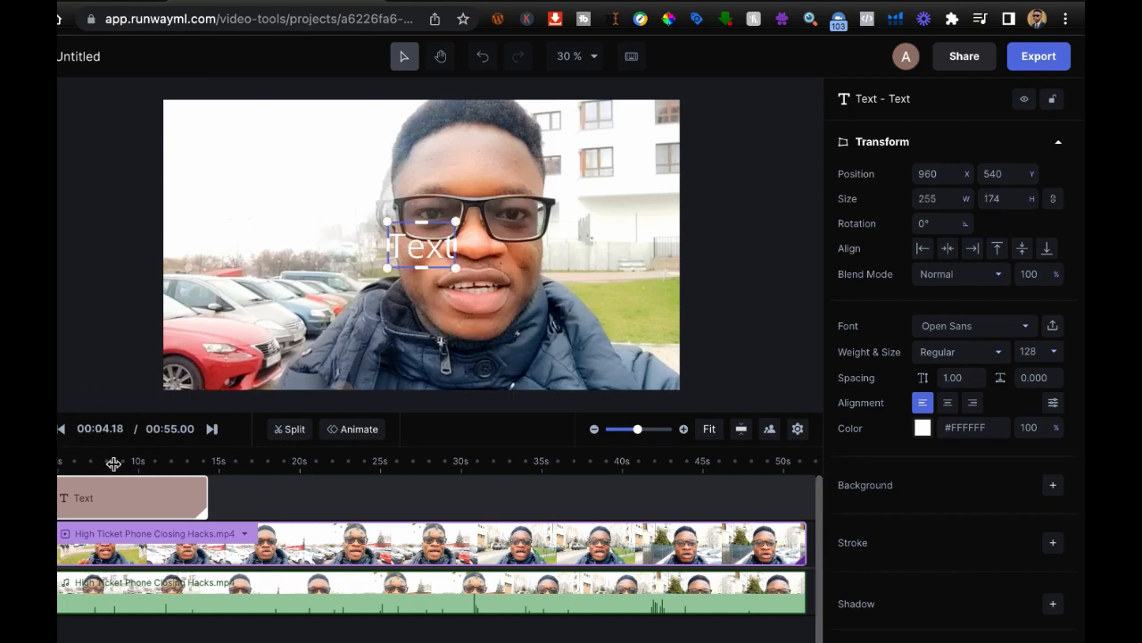
key(space)
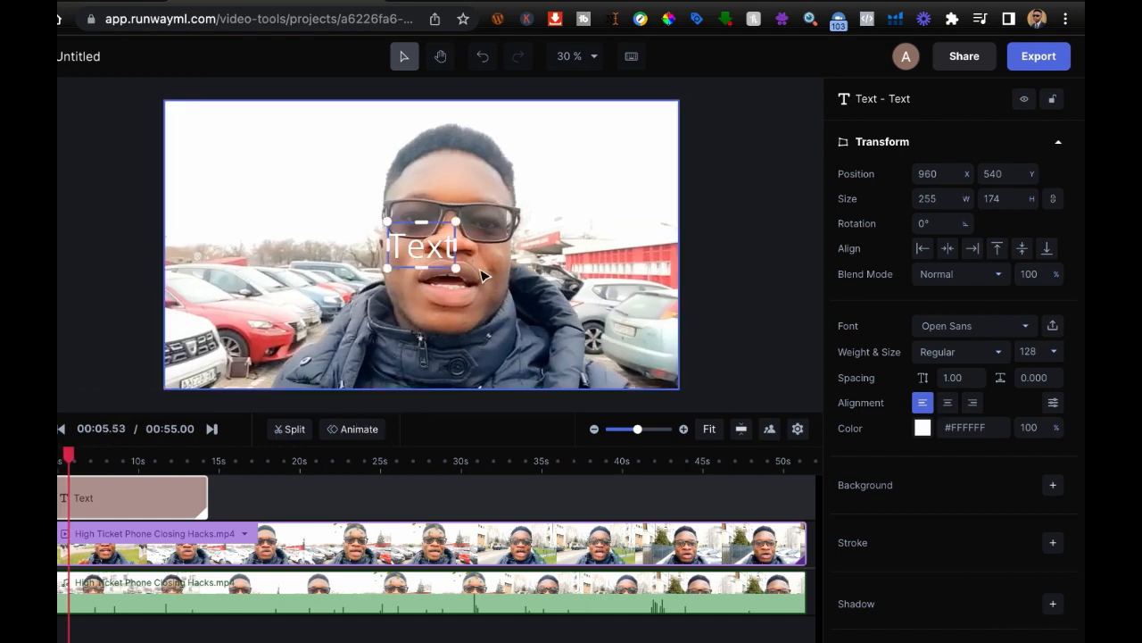
double_click(387, 255)
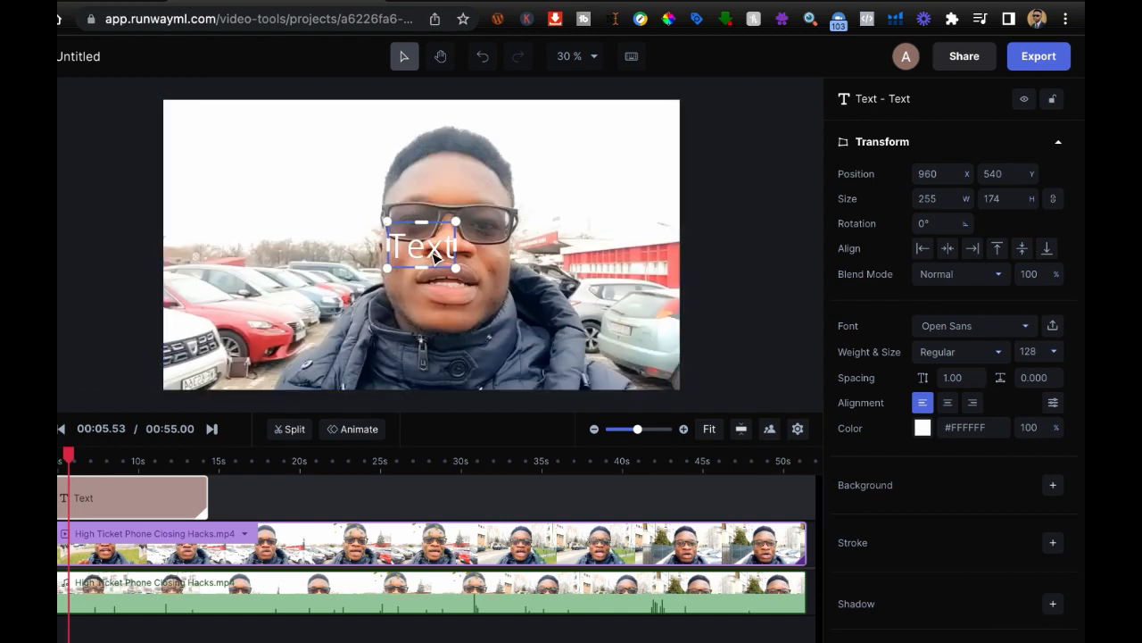
drag(434, 256, 253, 186)
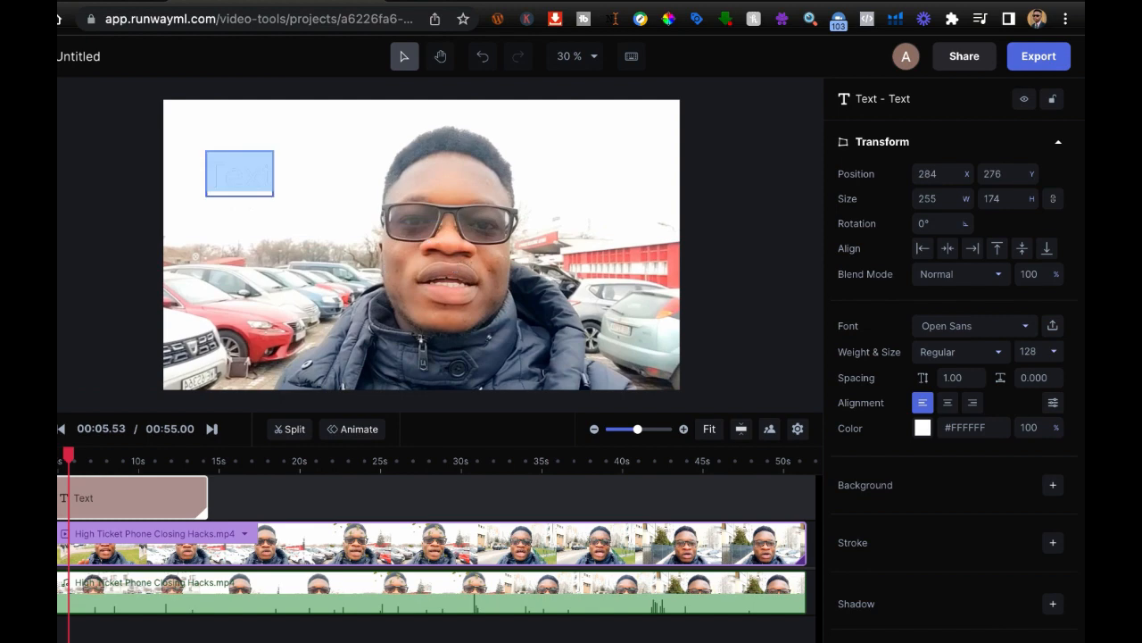
text(Affil)
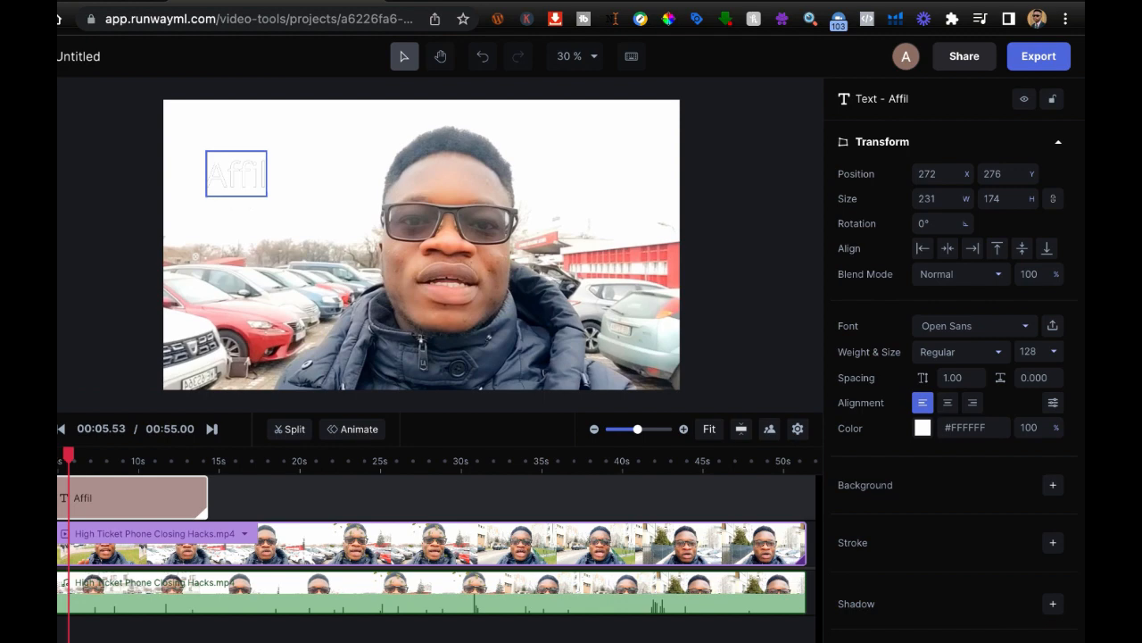
text(iate Marketer)
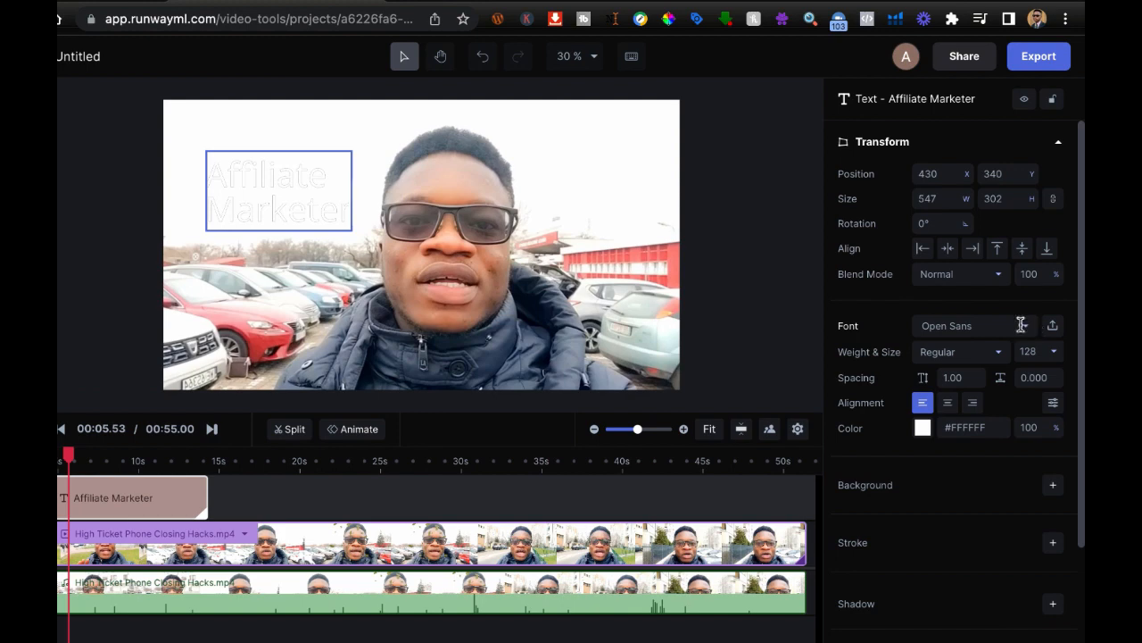
- Change the color of the "Affiliate Marketer" text to red, #CF1919
scroll(1021, 325, down, 3)
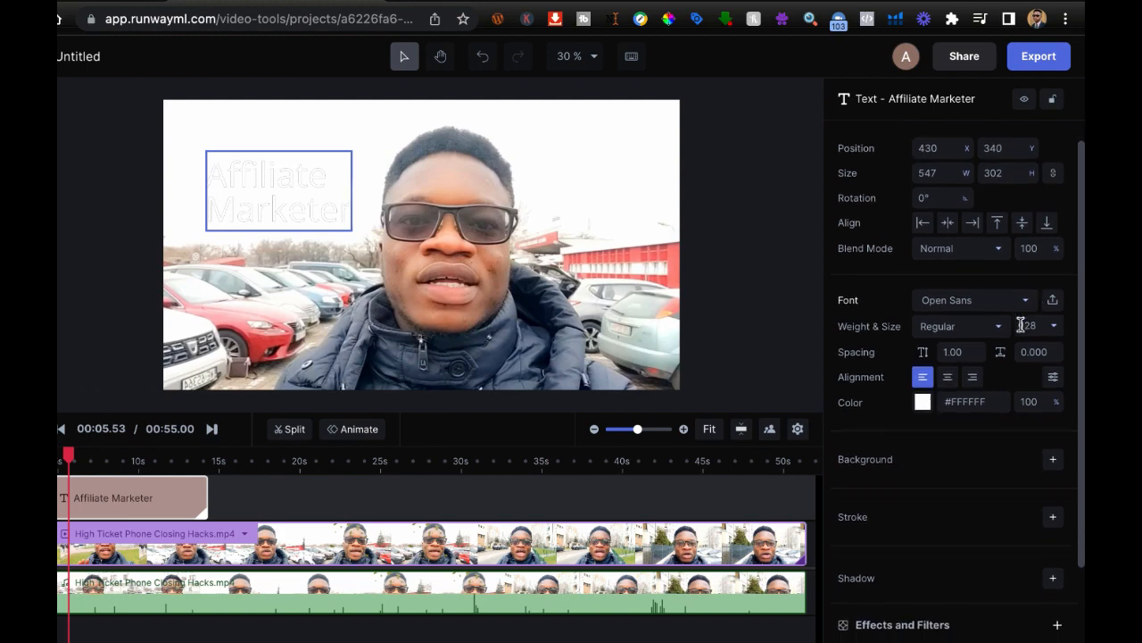
click(982, 295)
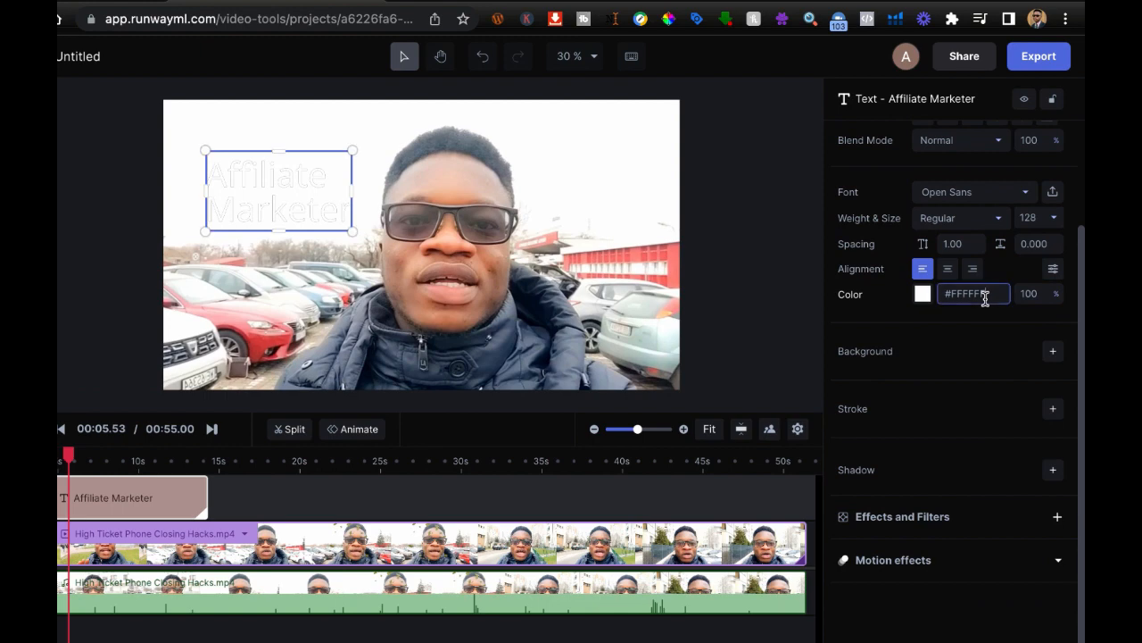
click(923, 299)
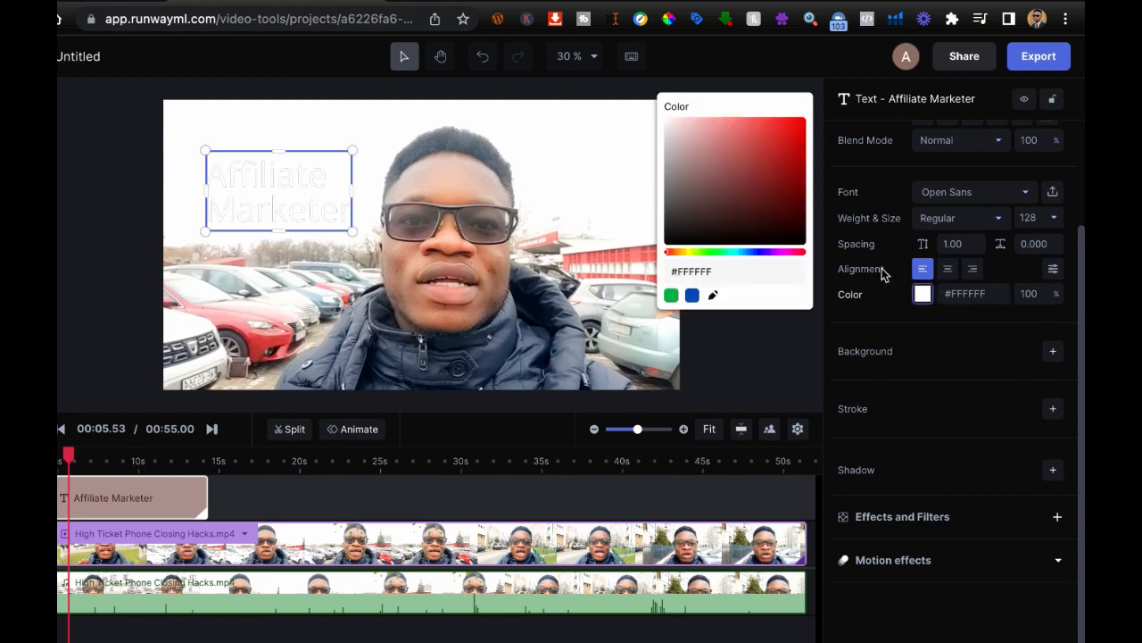
click(791, 147)
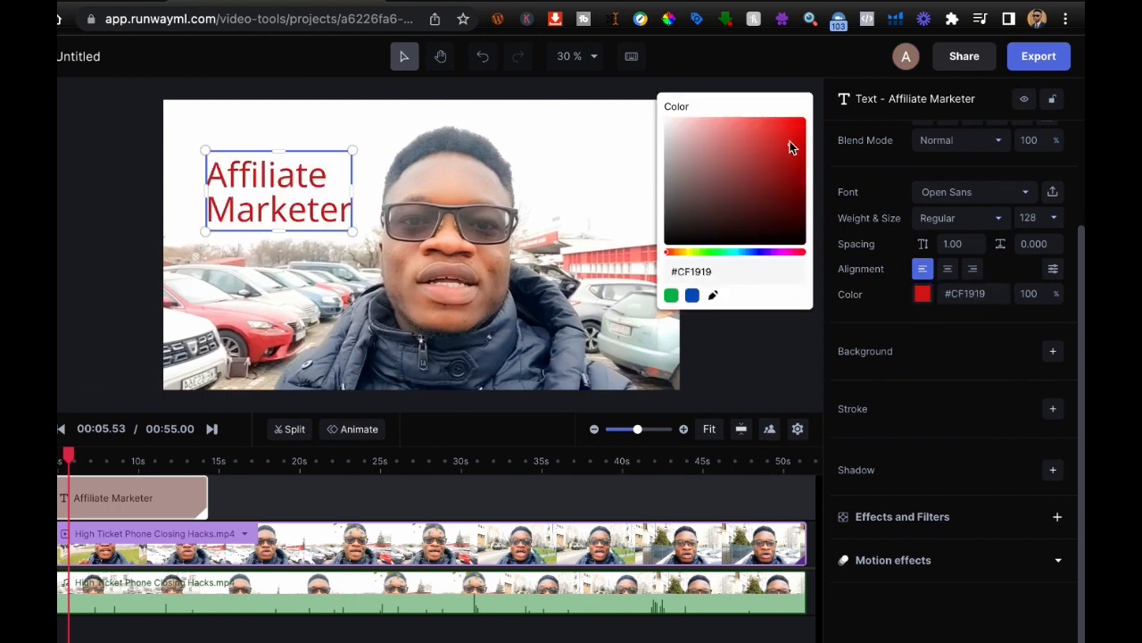
- Try a black background behind the "Affiliate Marketer" text, and remove it again
click(938, 329)
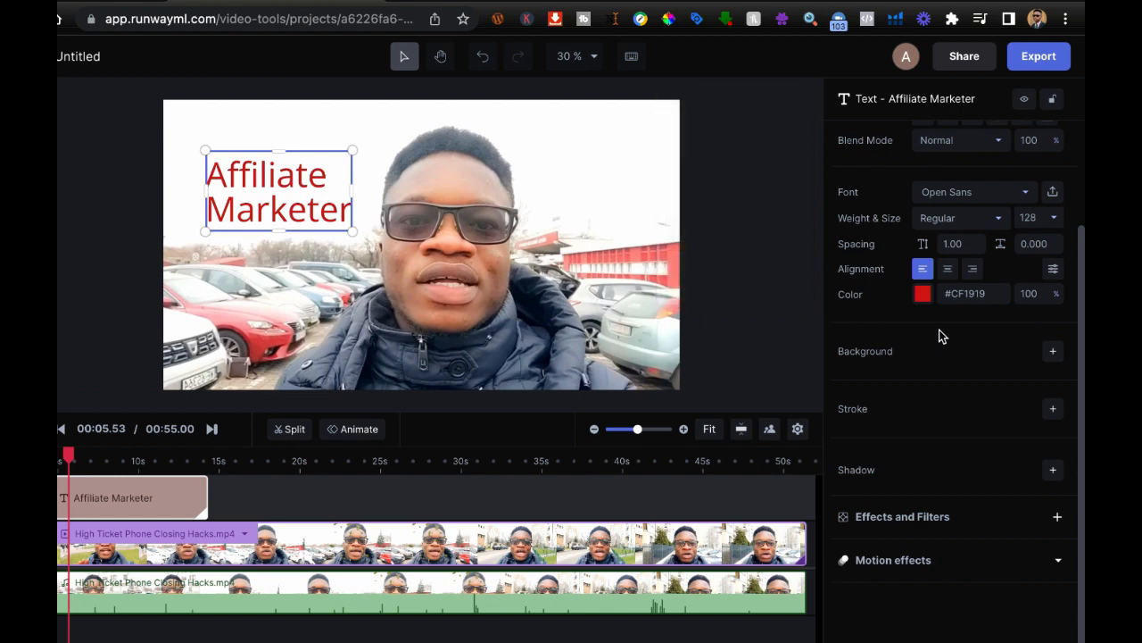
click(1054, 354)
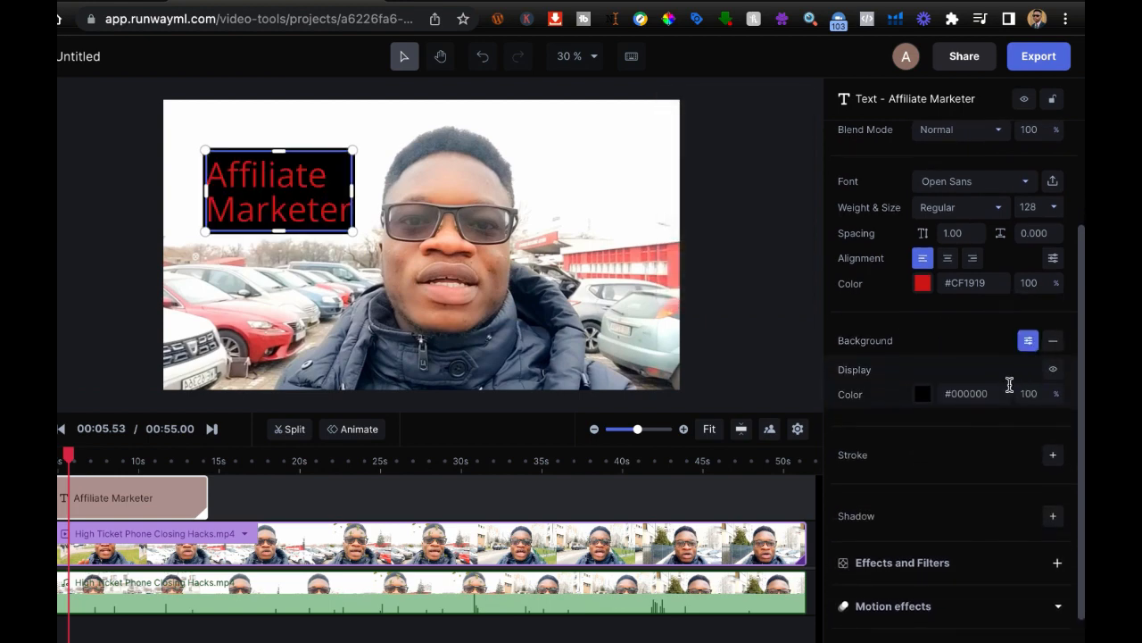
click(1052, 348)
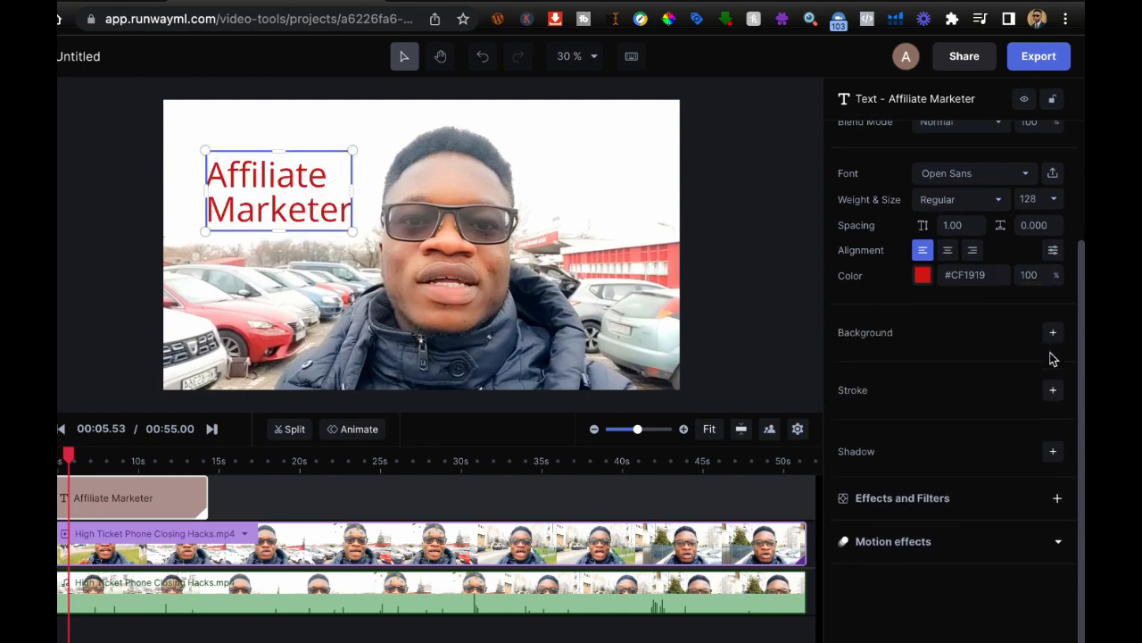
- Add a black stroke to the "Affiliate Marketer" text and set its size to Thick
click(1053, 390)
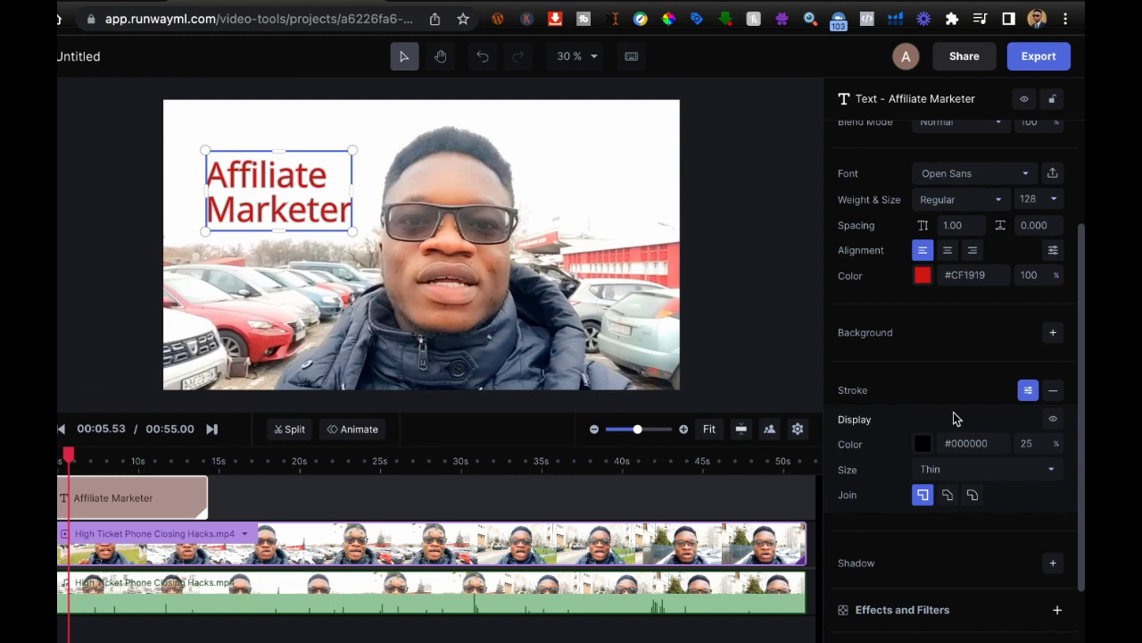
scroll(888, 423, down, 2)
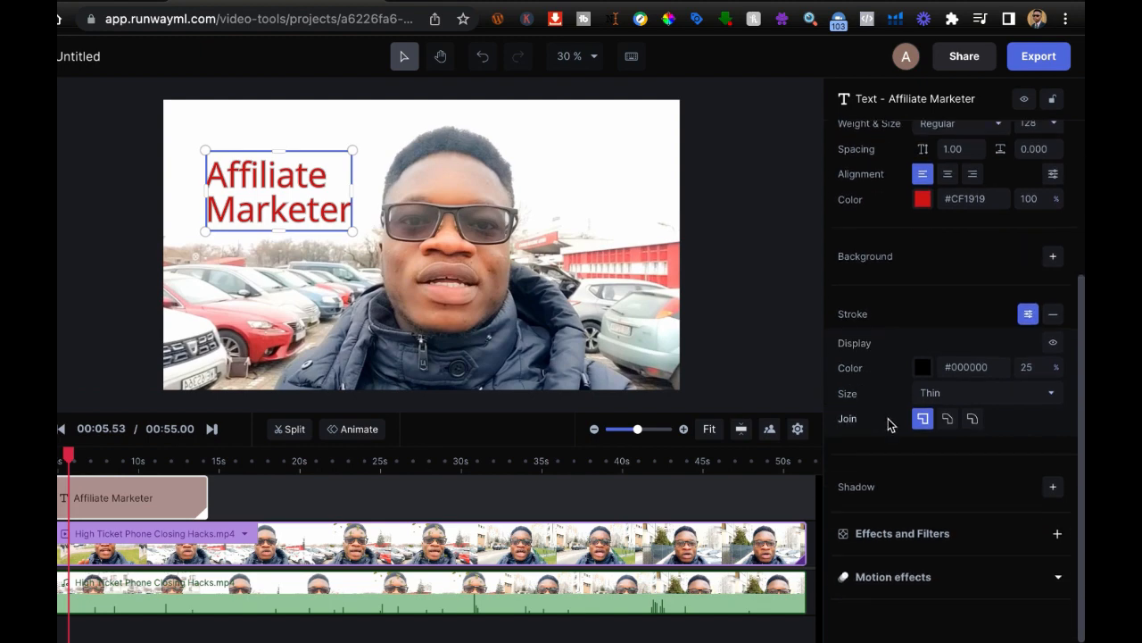
click(978, 393)
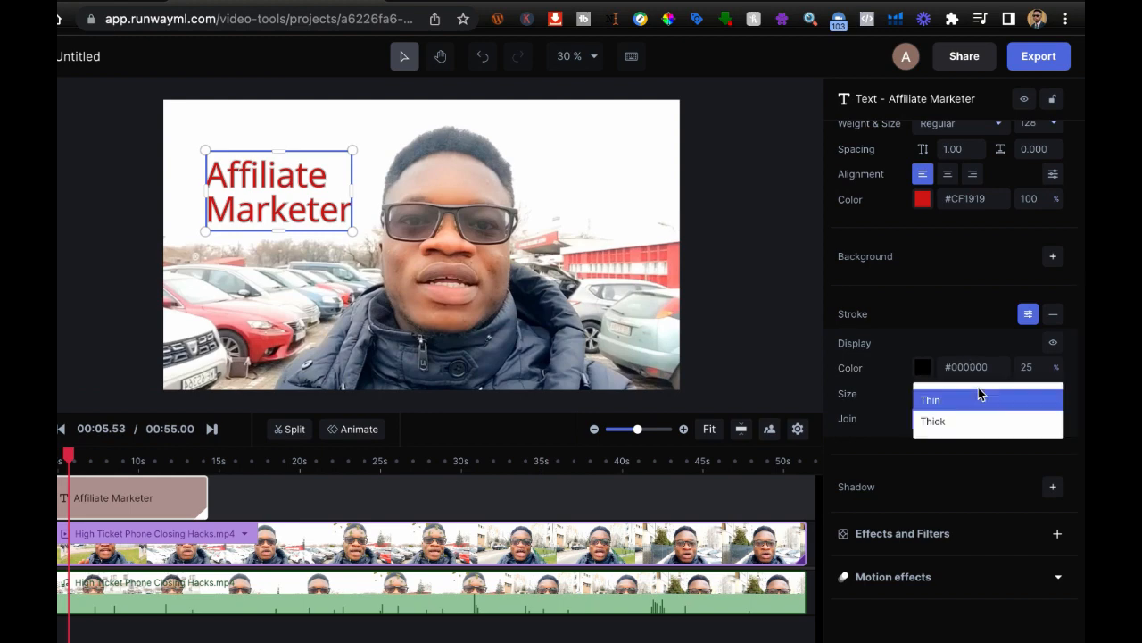
click(965, 420)
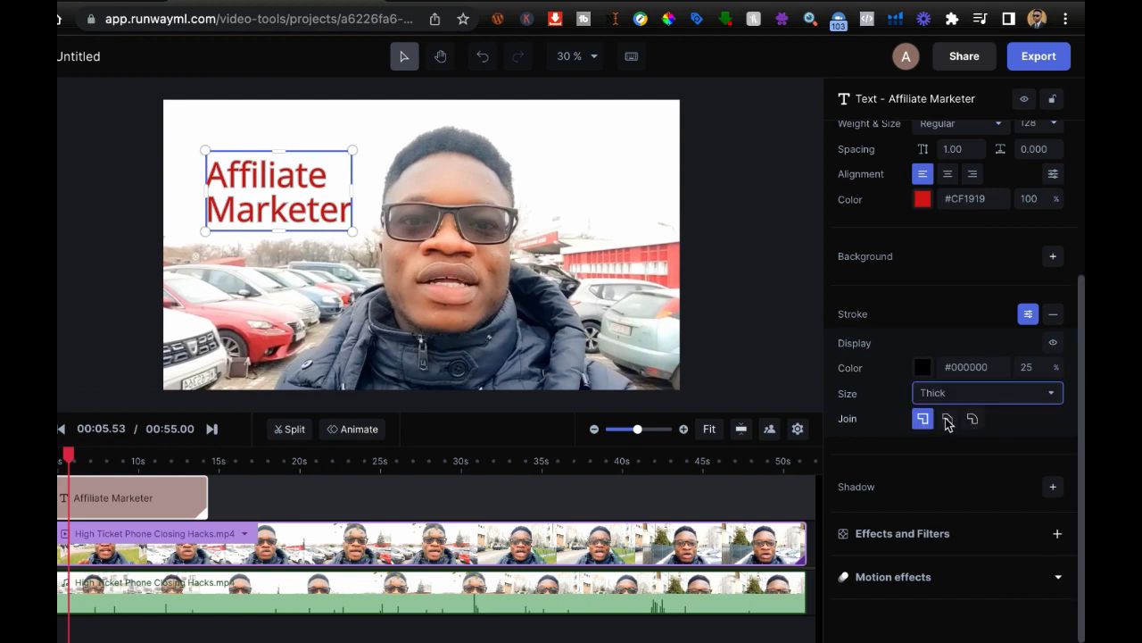
- Try a shadow on the text, and remove both the thick stroke and the shadow
scroll(948, 423, down, 1)
click(1052, 453)
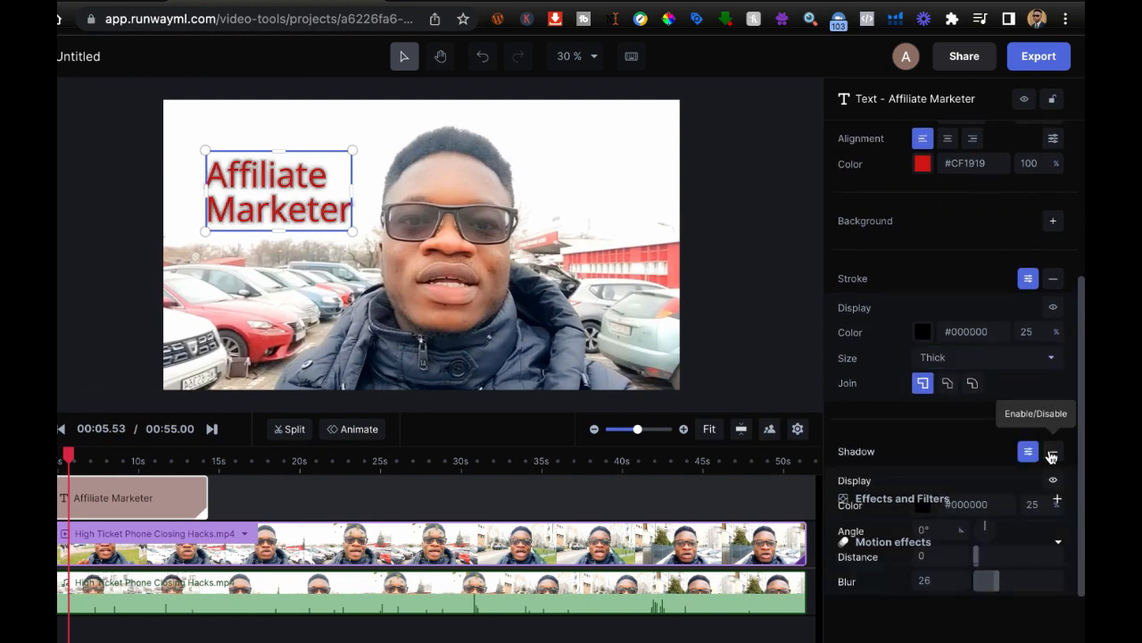
scroll(1052, 455, down, 3)
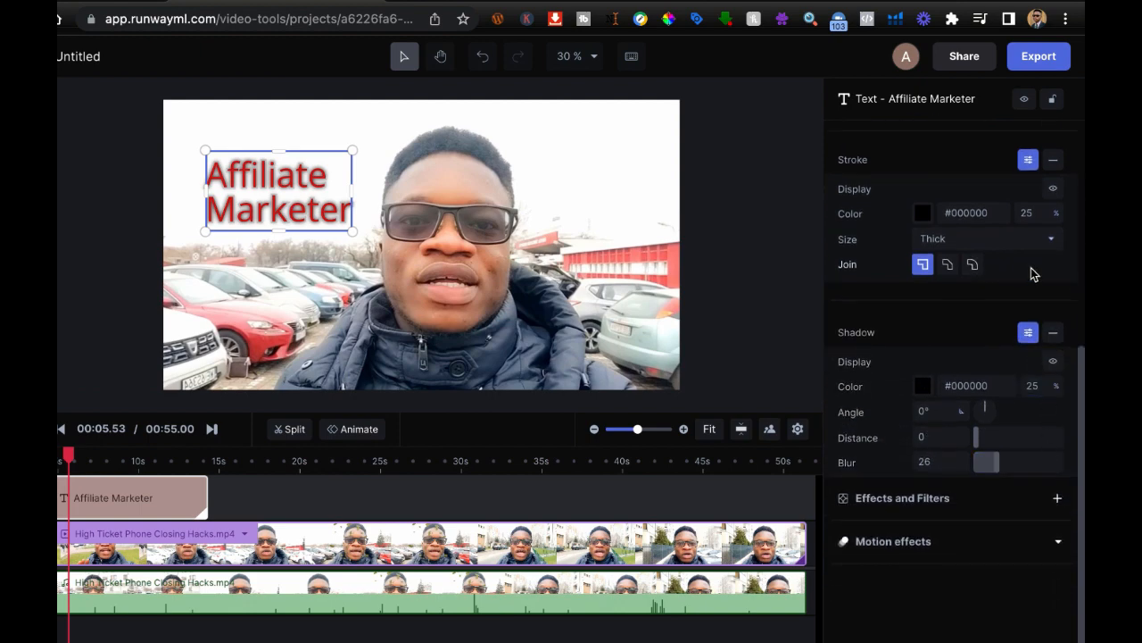
click(1054, 160)
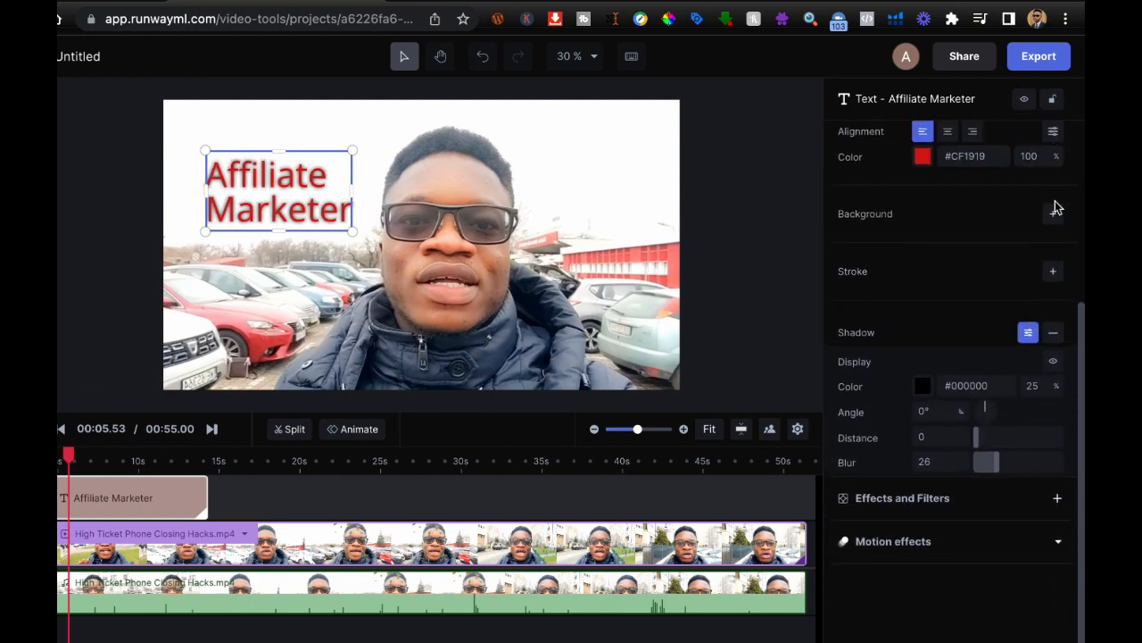
click(1053, 340)
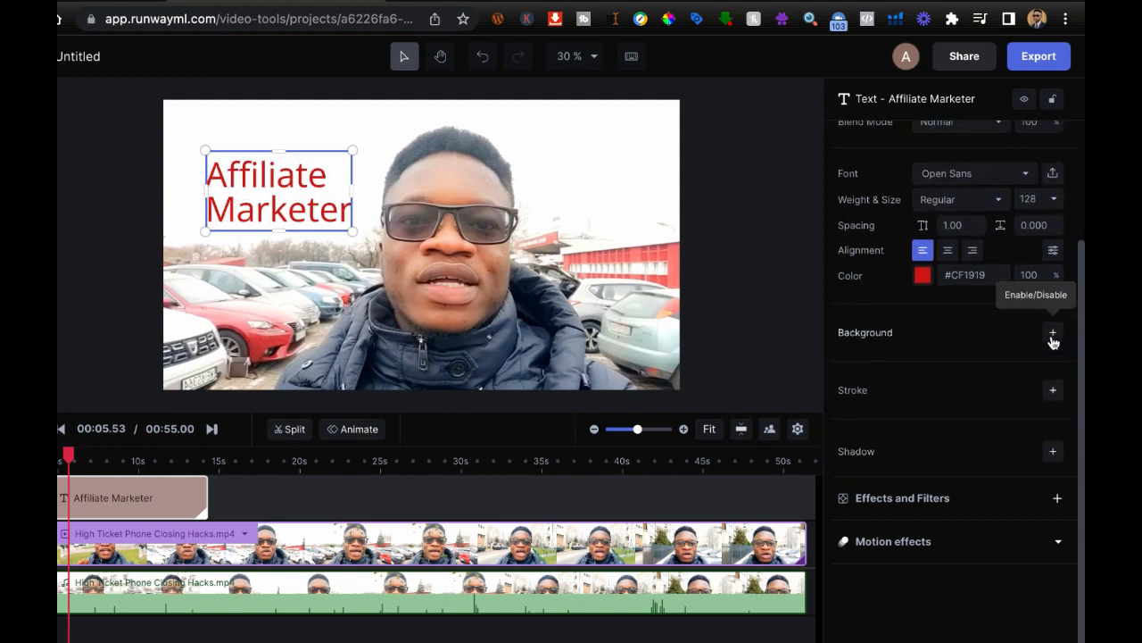
- Apply a thin black stroke to the "Affiliate Marketer" text and move the text slightly up and left in the frame
click(1056, 392)
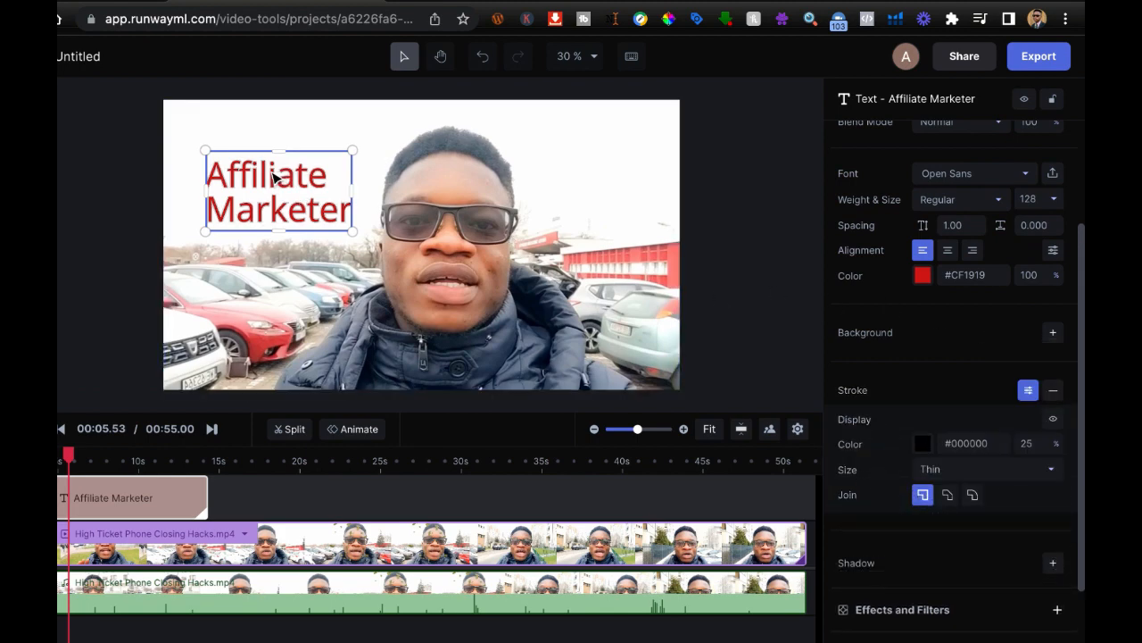
drag(272, 174, 268, 163)
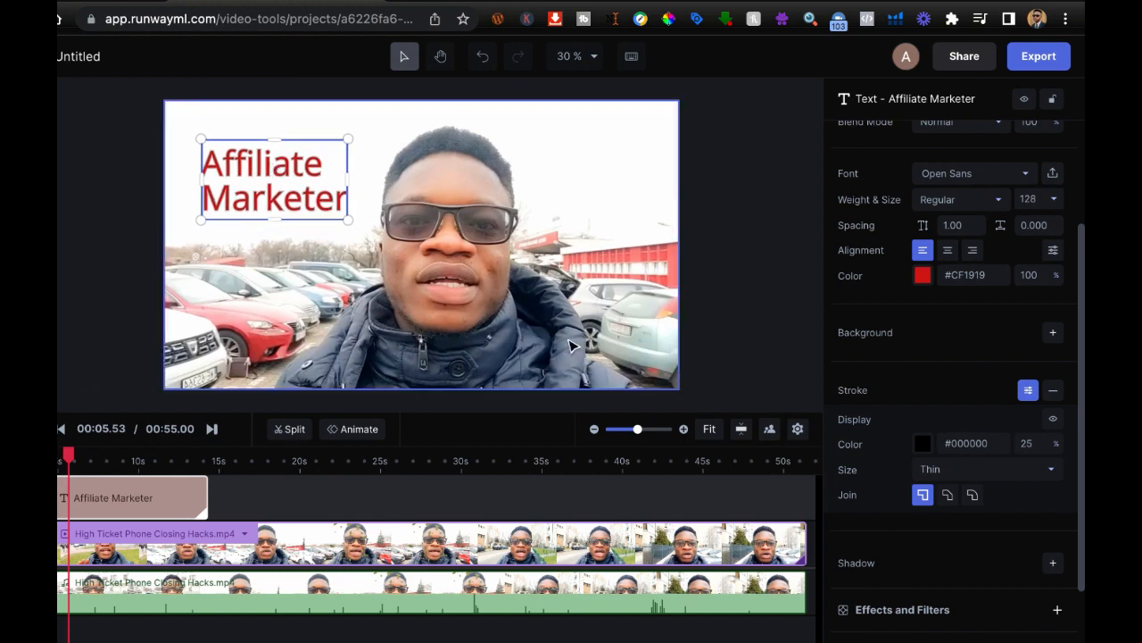
- Add a Fade motion-in effect with a 2.00 s duration to the "Affiliate Marketer" text
scroll(973, 375, down, 1)
scroll(974, 386, down, 1)
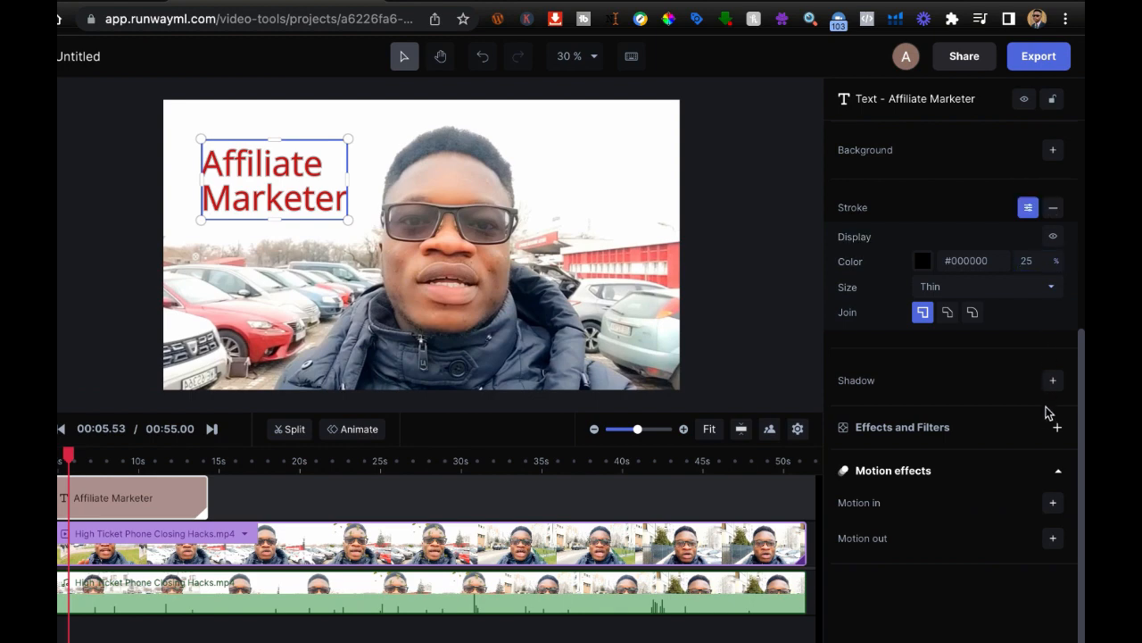
click(1055, 505)
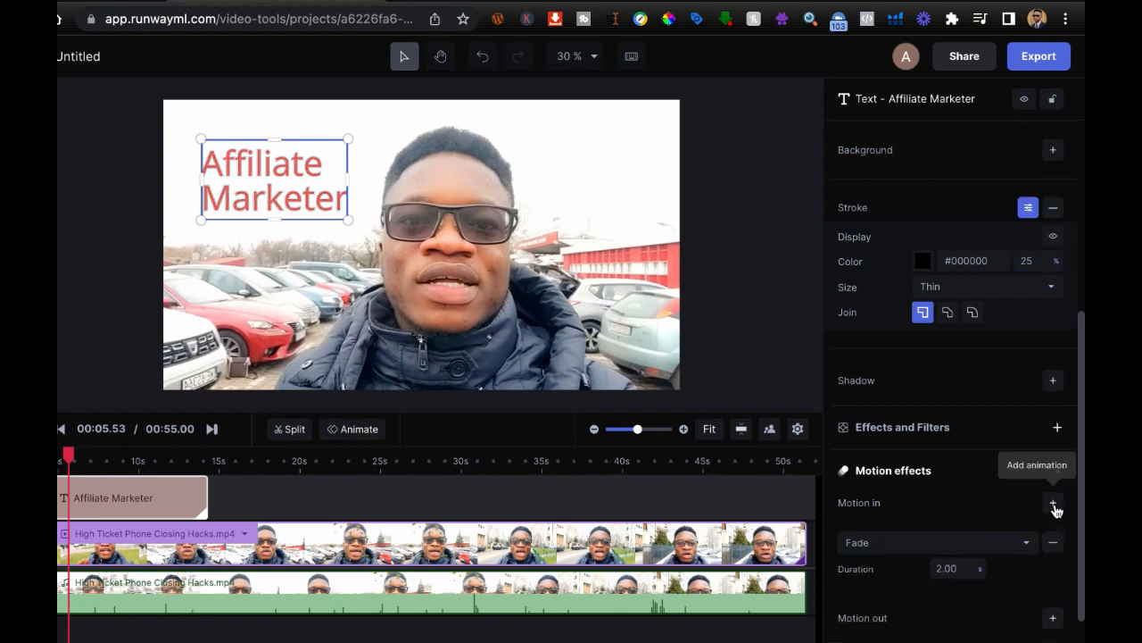
- Try the Typewriter motion-in effect on the text and move the playhead back to 00:04.83 to preview it
scroll(1056, 505, down, 1)
click(1013, 465)
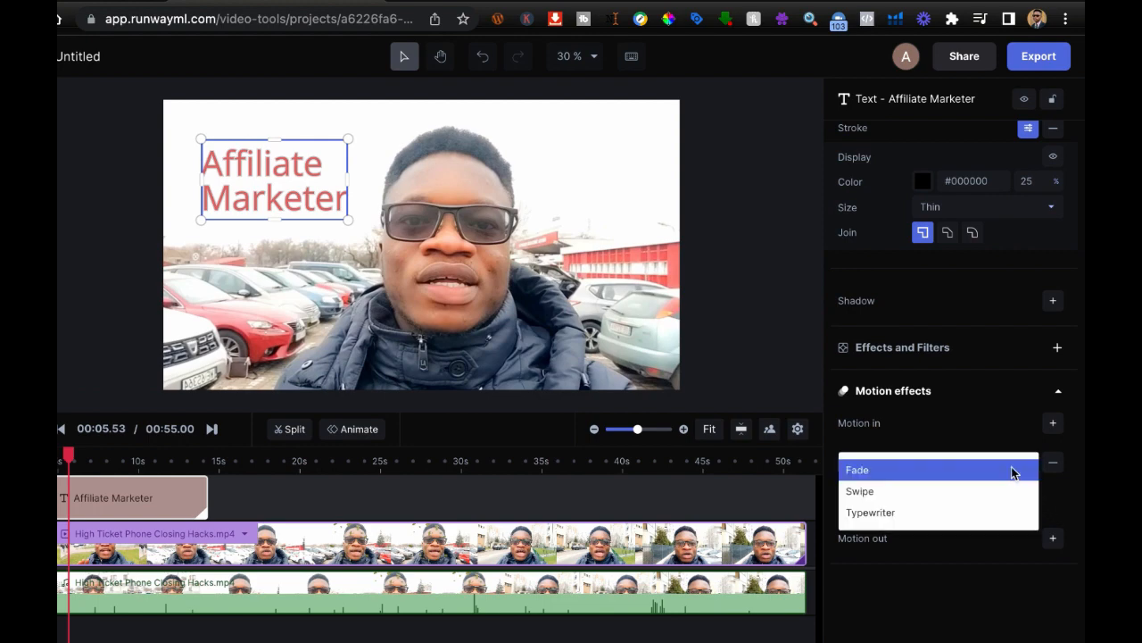
click(959, 511)
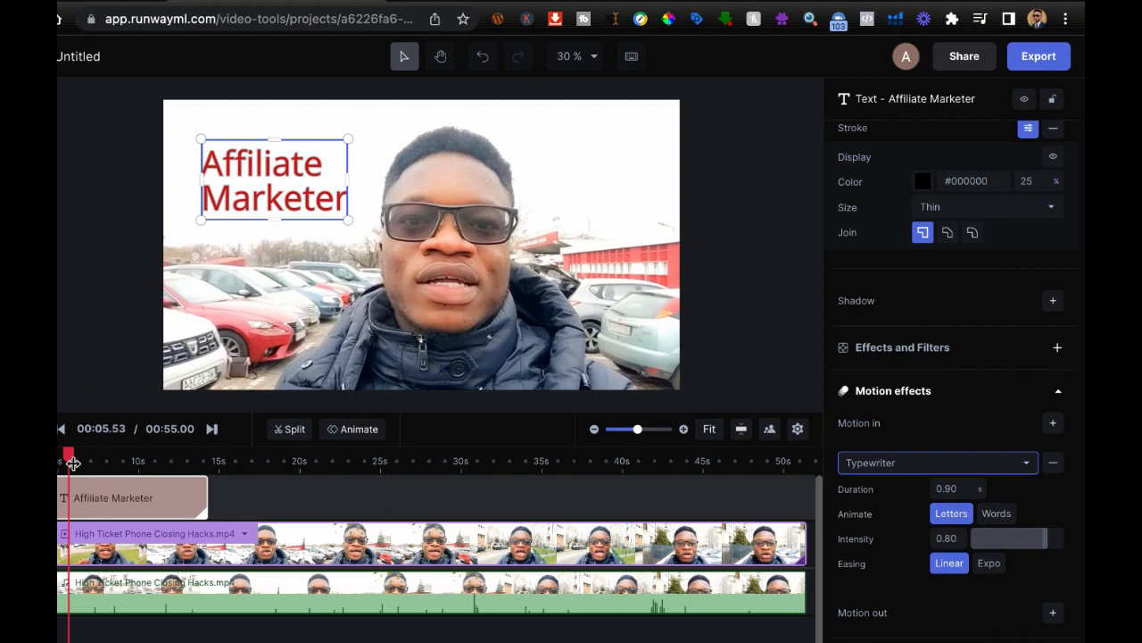
drag(69, 460, 62, 458)
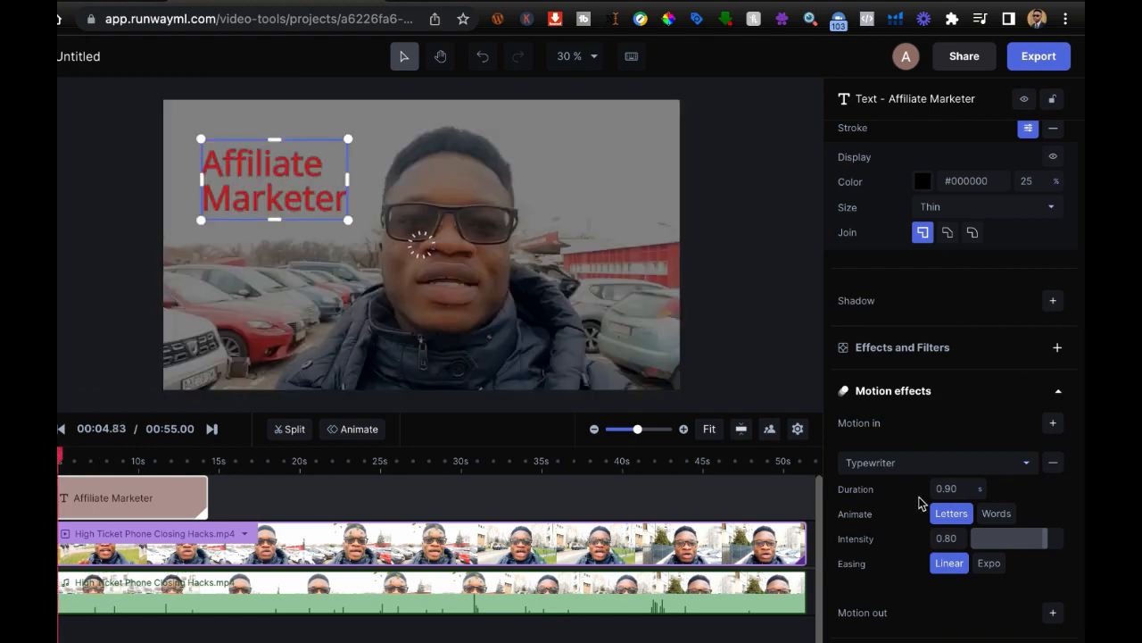
- Set the text's motion-in effect back to Fade
scroll(937, 469, down, 1)
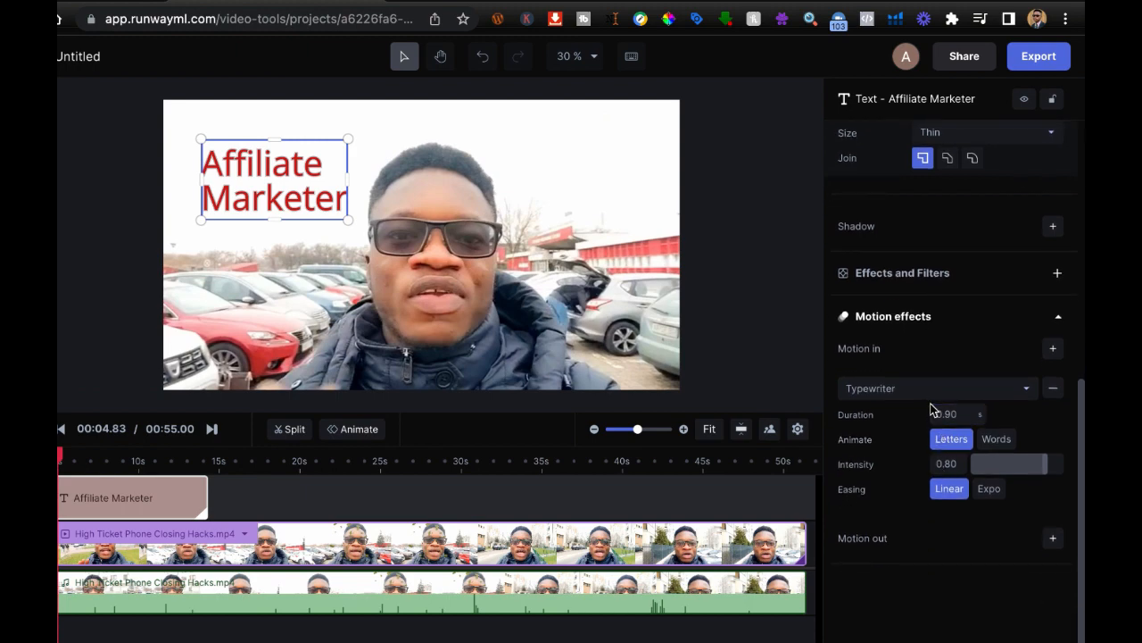
click(931, 393)
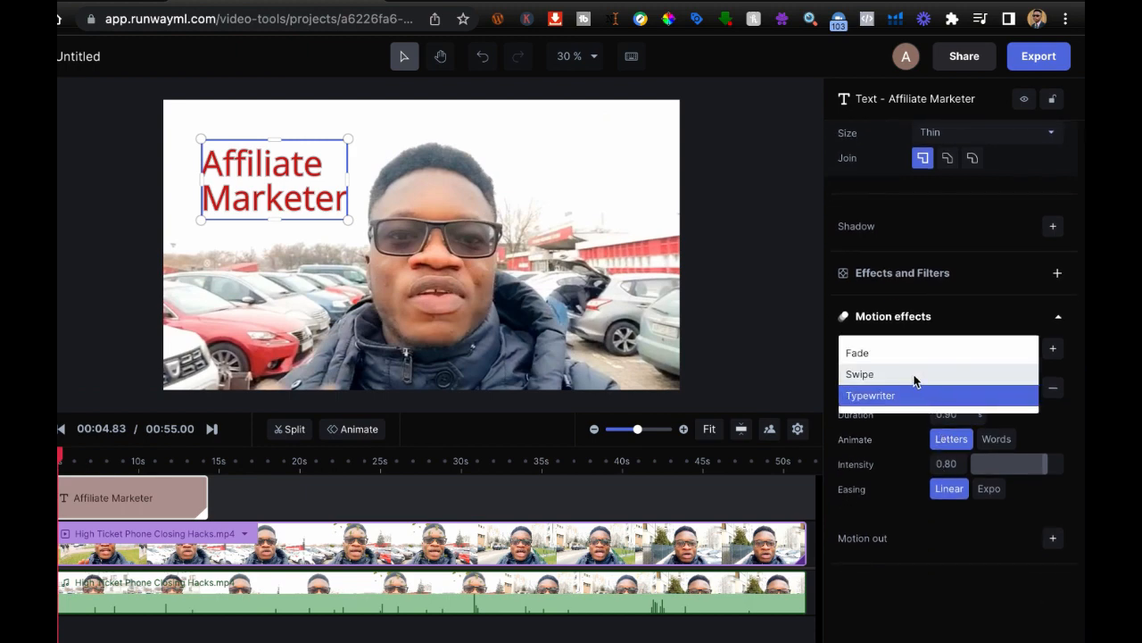
click(894, 353)
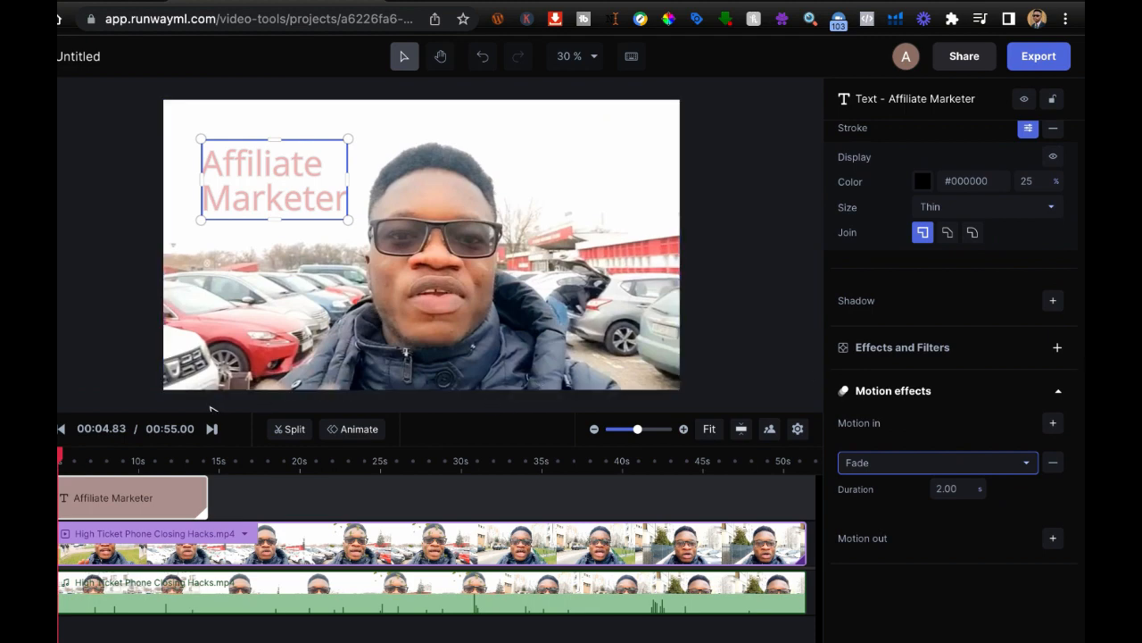
- Scrub the timeline from before the text clip's start to 00:06.20 to preview the text's fade-in
drag(59, 458, 39, 458)
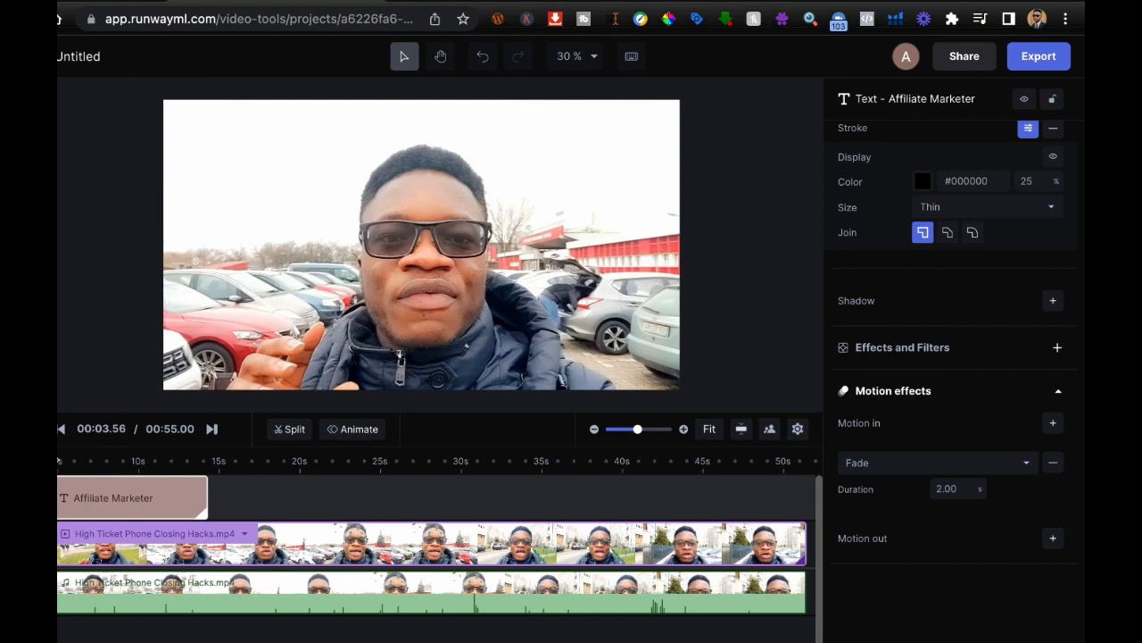
click(64, 462)
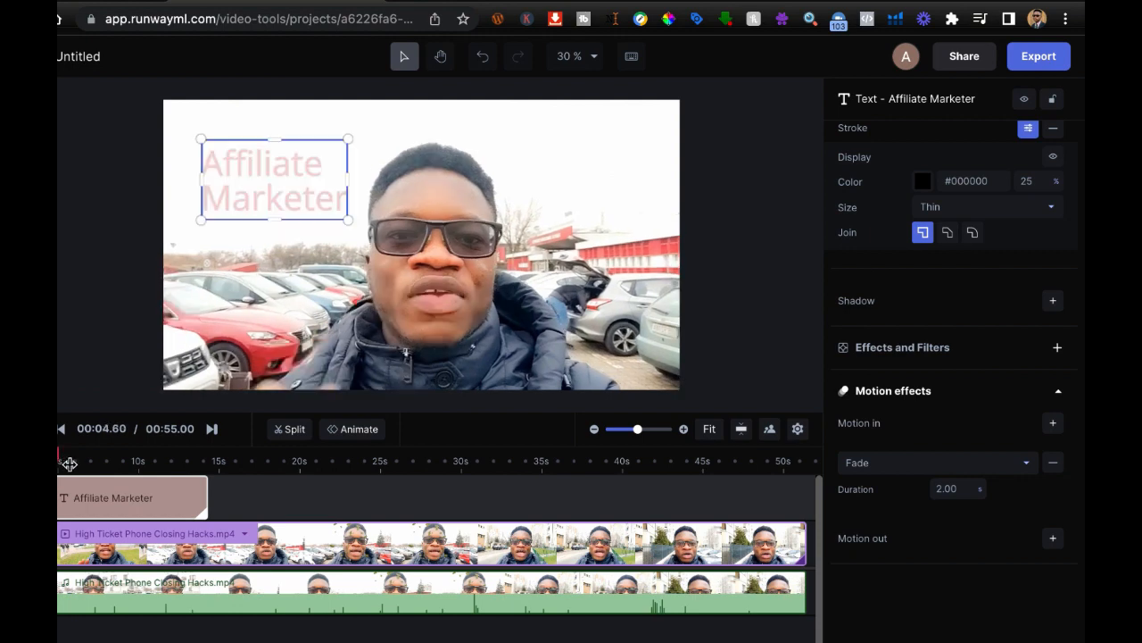
click(80, 464)
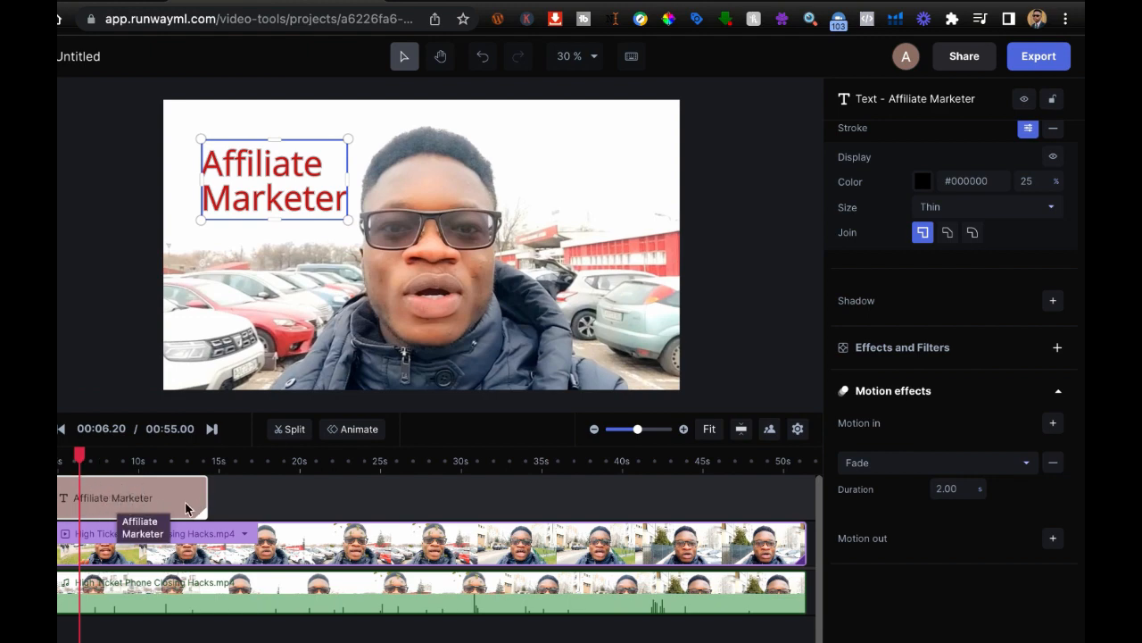
- Try to lengthen the "Affiliate Marketer" text clip on the timeline
drag(207, 501, 352, 506)
drag(256, 504, 422, 504)
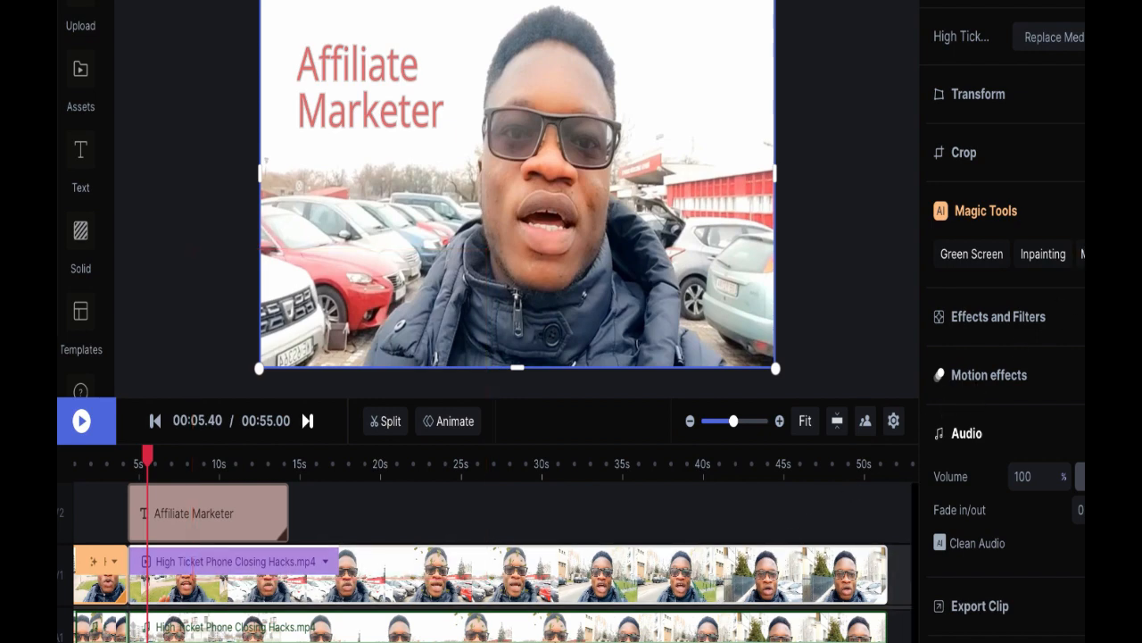
- Motion-track the second video segment at 00:05.40, using a tracking point on the man's glasses lens at the left of the frame
click(1080, 254)
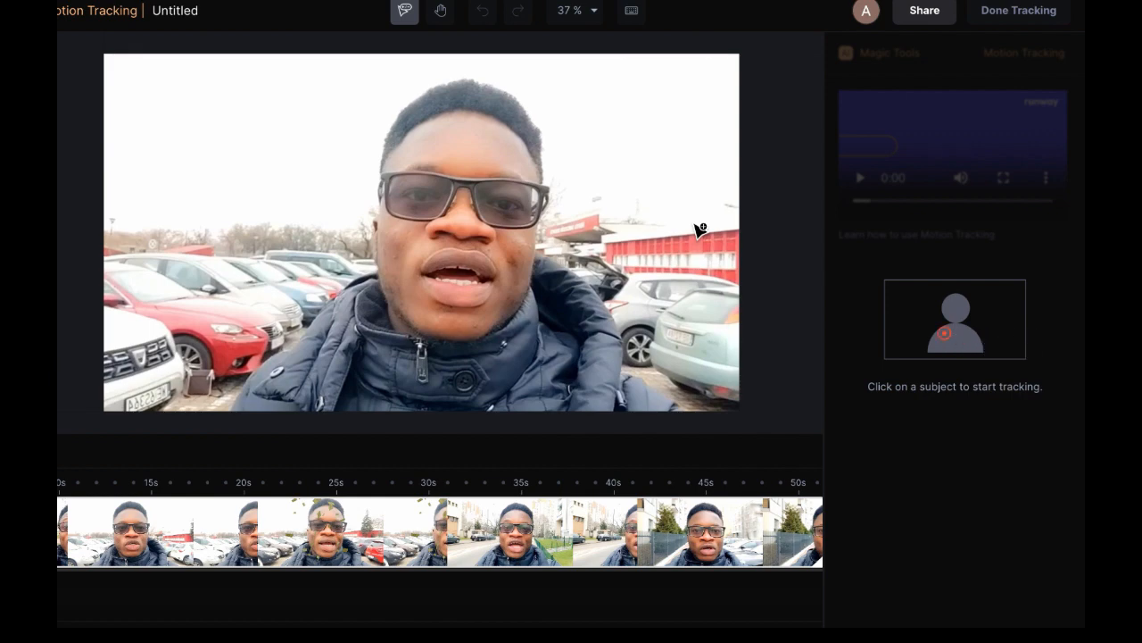
click(409, 193)
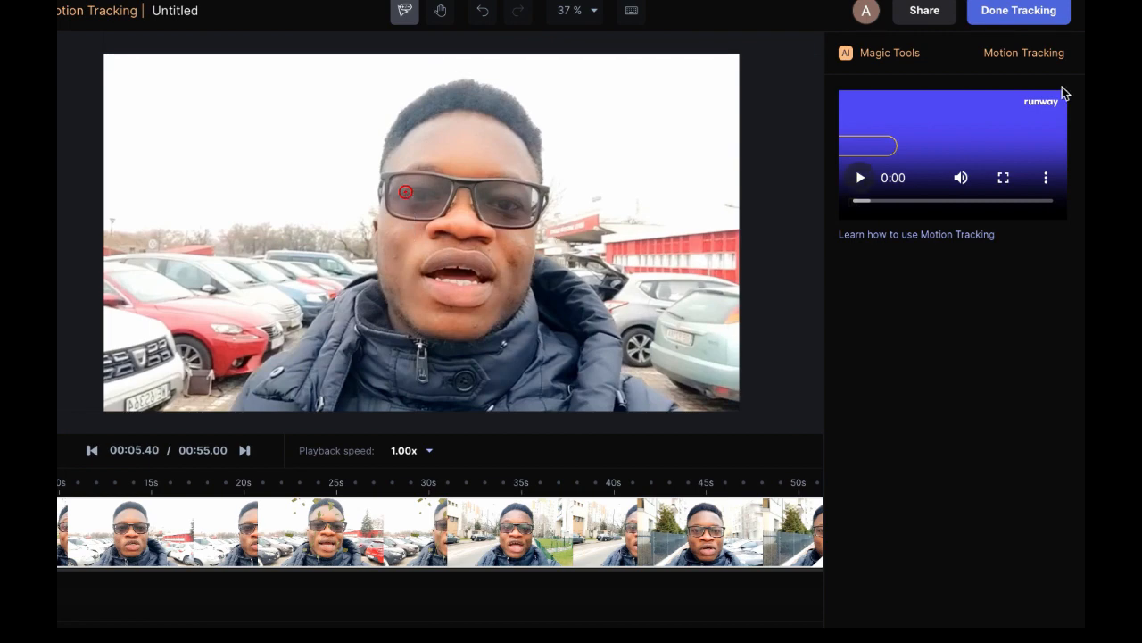
click(1019, 11)
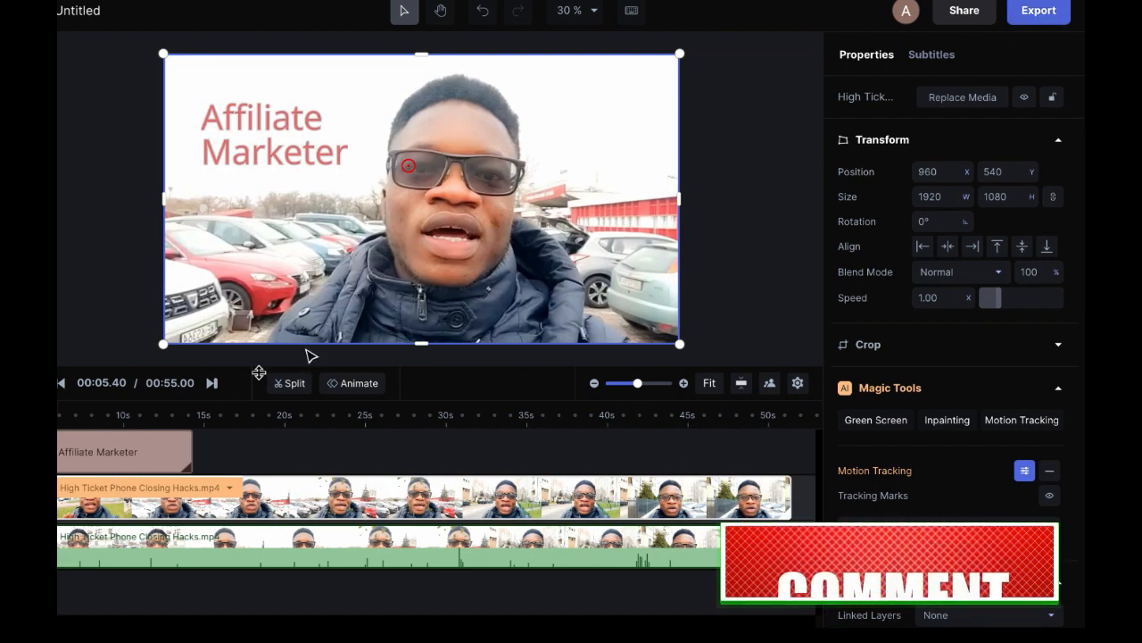
- Link the "Affiliate Marketer" text to the tracking of the High Ticket Phone Closing Hacks.mp4 clip
click(131, 463)
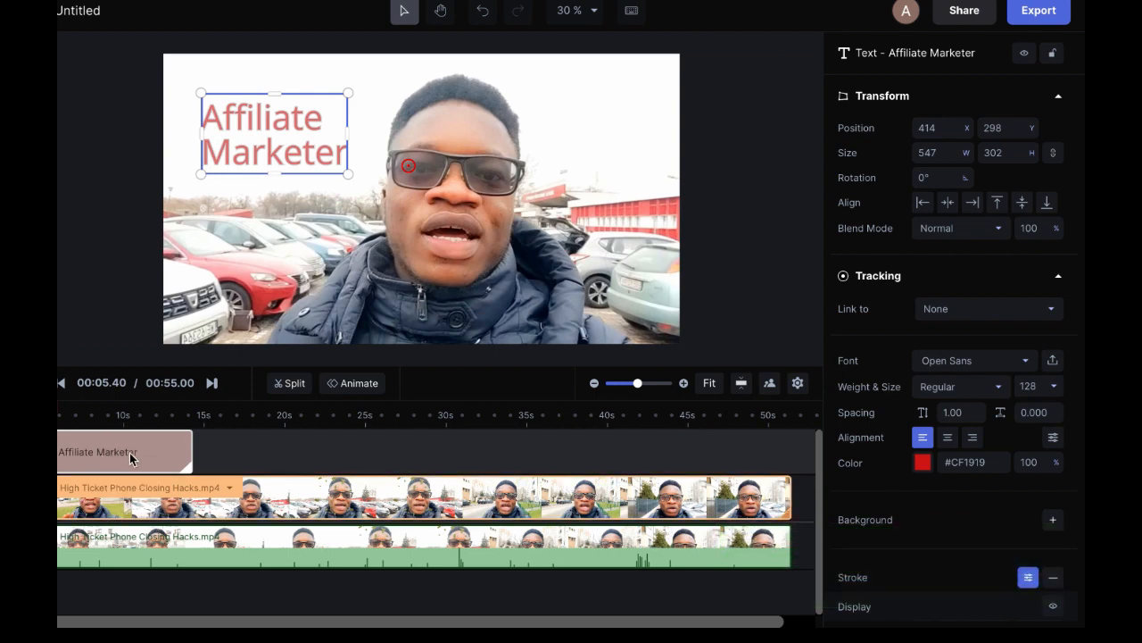
click(973, 313)
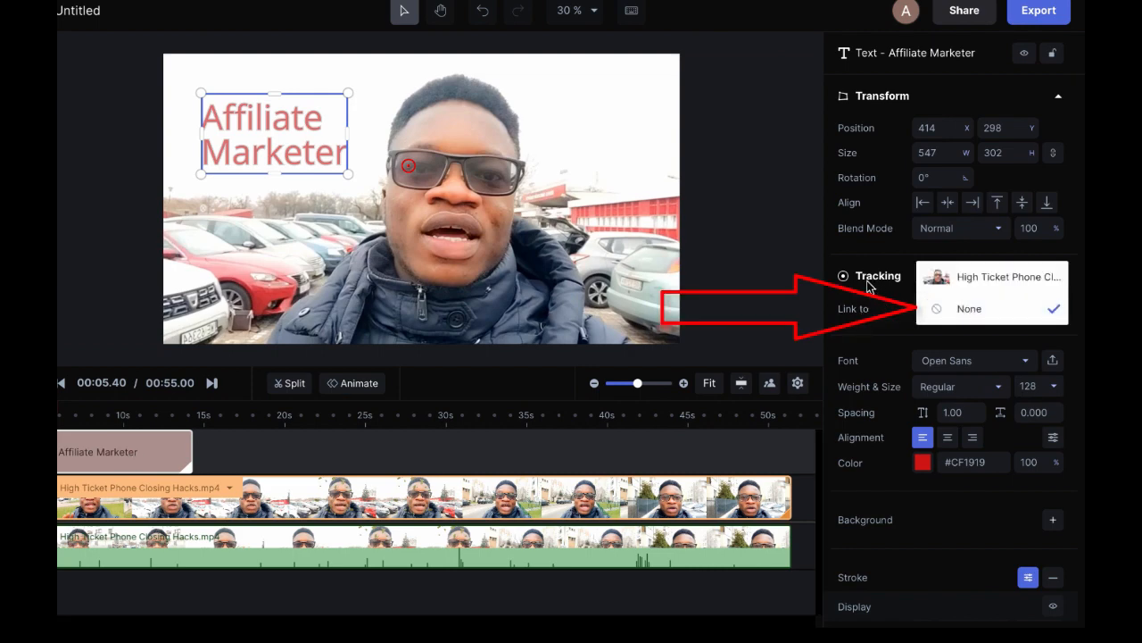
click(975, 277)
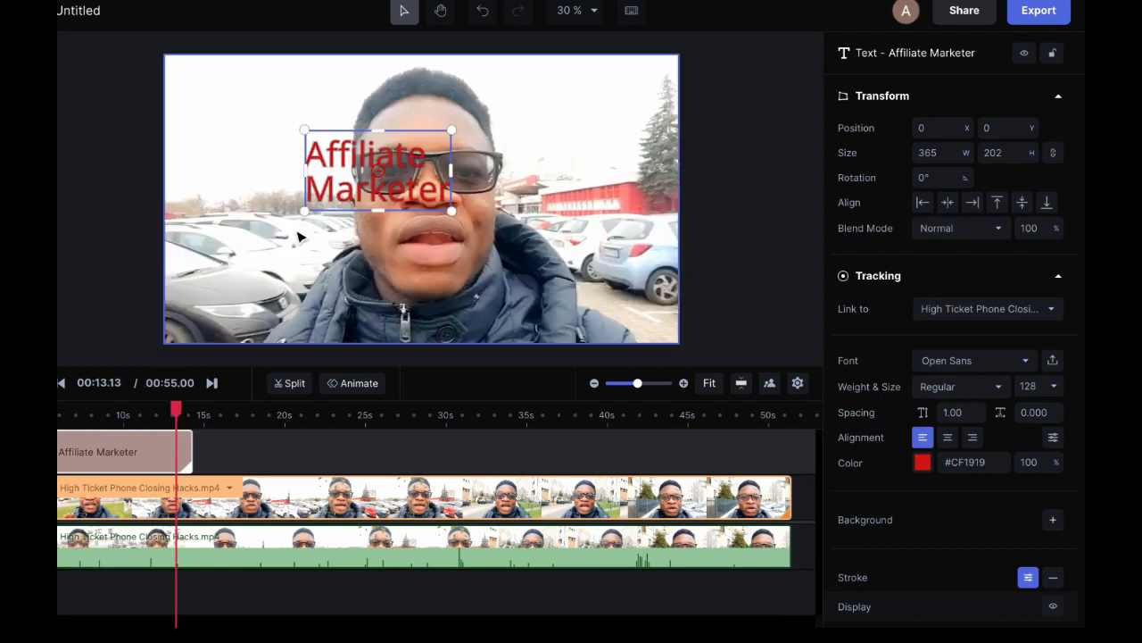
- Move the linked text off the face to position X -287, Y -108, and play the text clip from its start to review the tracking
drag(361, 159, 247, 114)
drag(247, 114, 246, 113)
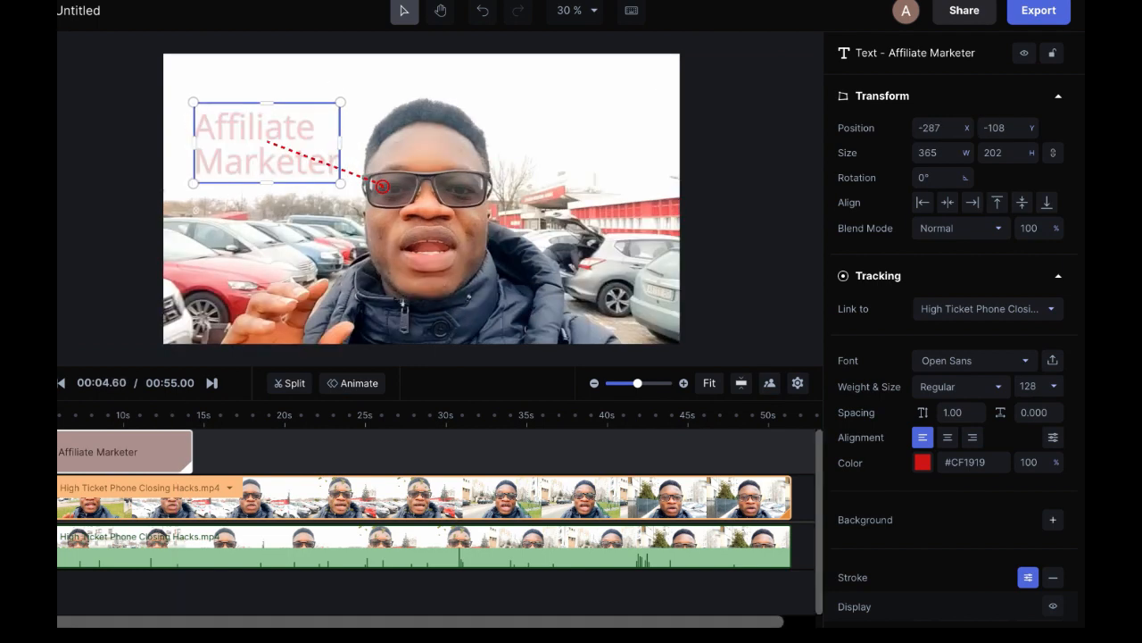
key(space)
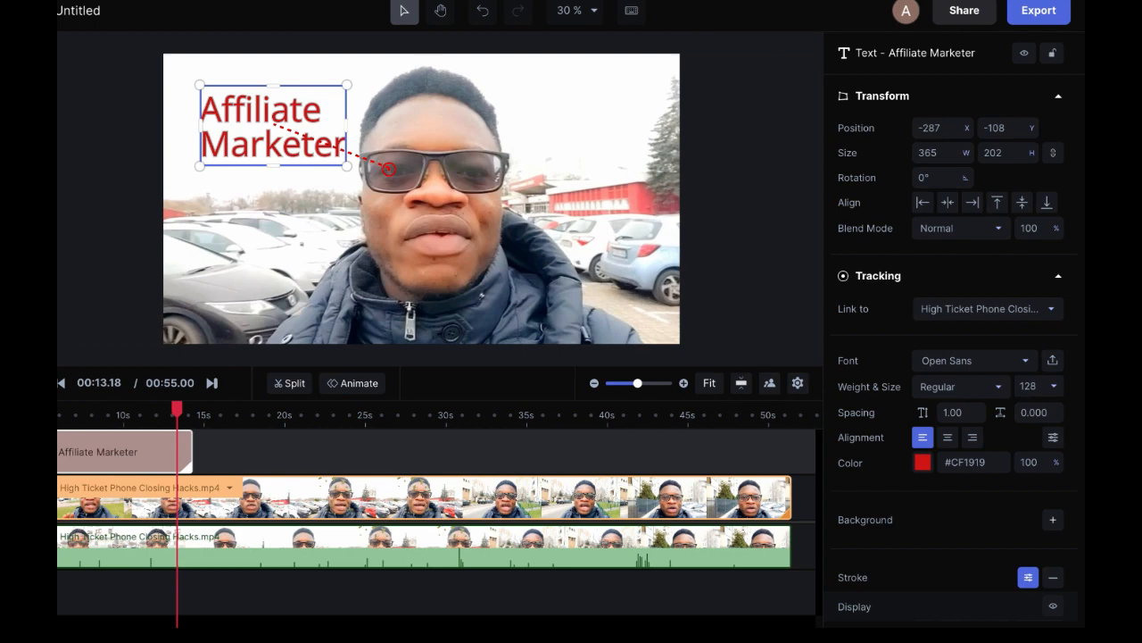
- Place the playhead at 00:26.80 in the second video segment and delete the stray solid clip above it
click(663, 482)
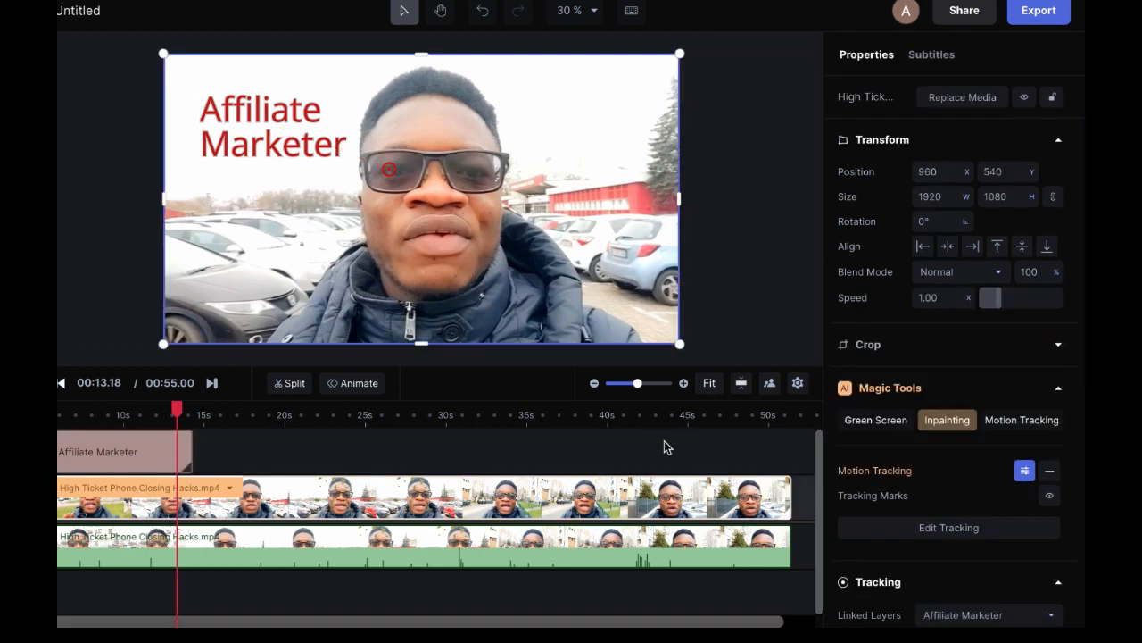
click(1022, 421)
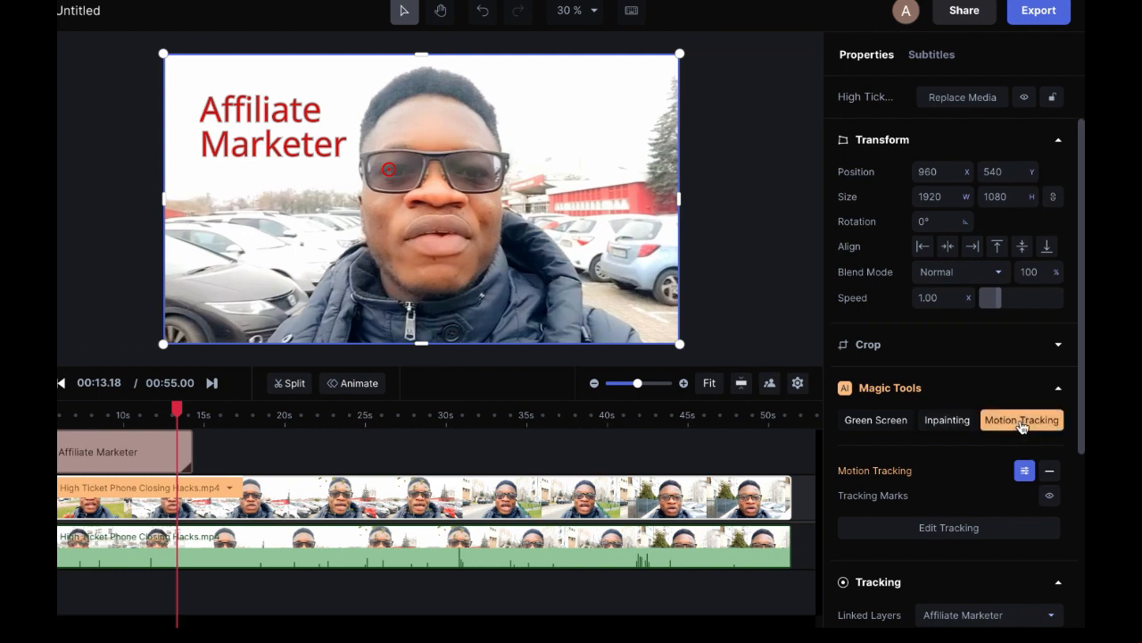
click(338, 422)
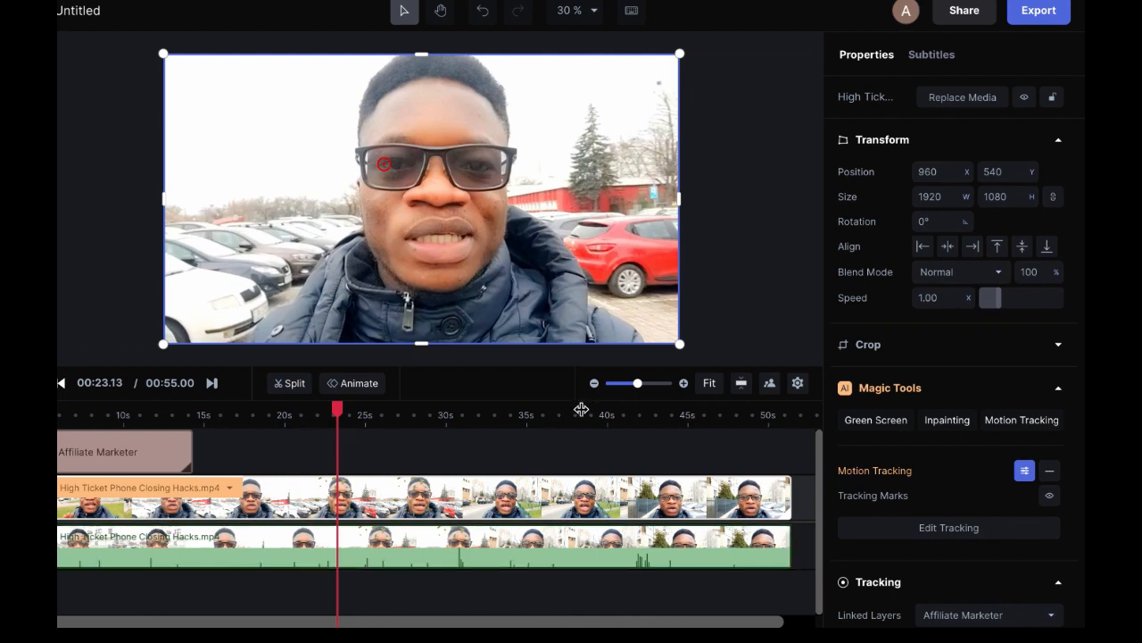
click(592, 382)
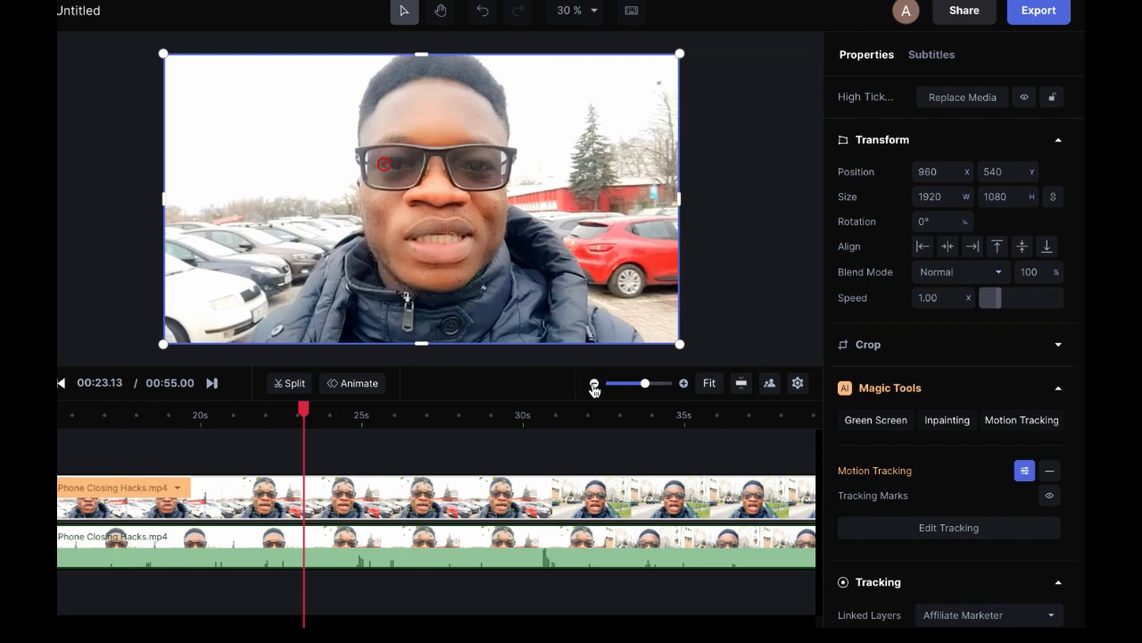
click(595, 383)
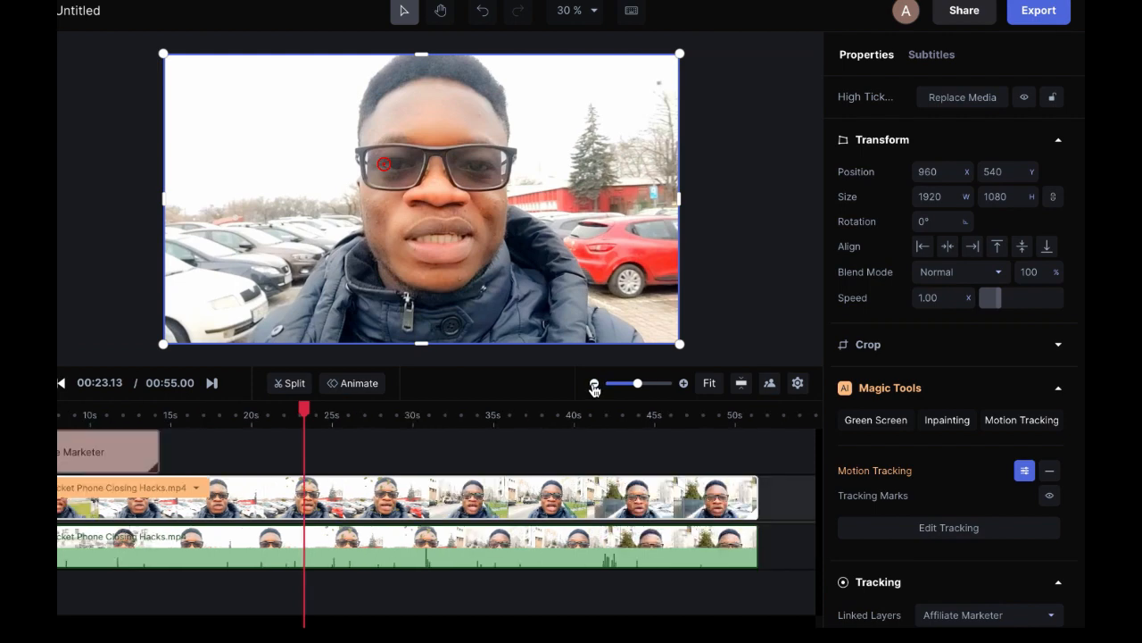
click(594, 383)
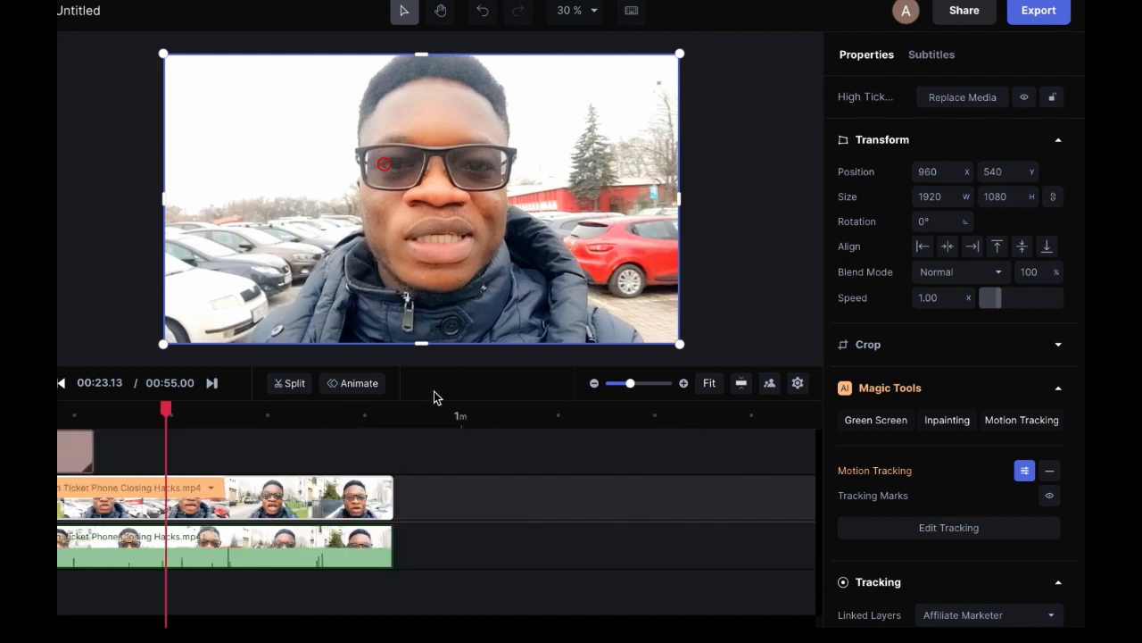
click(194, 409)
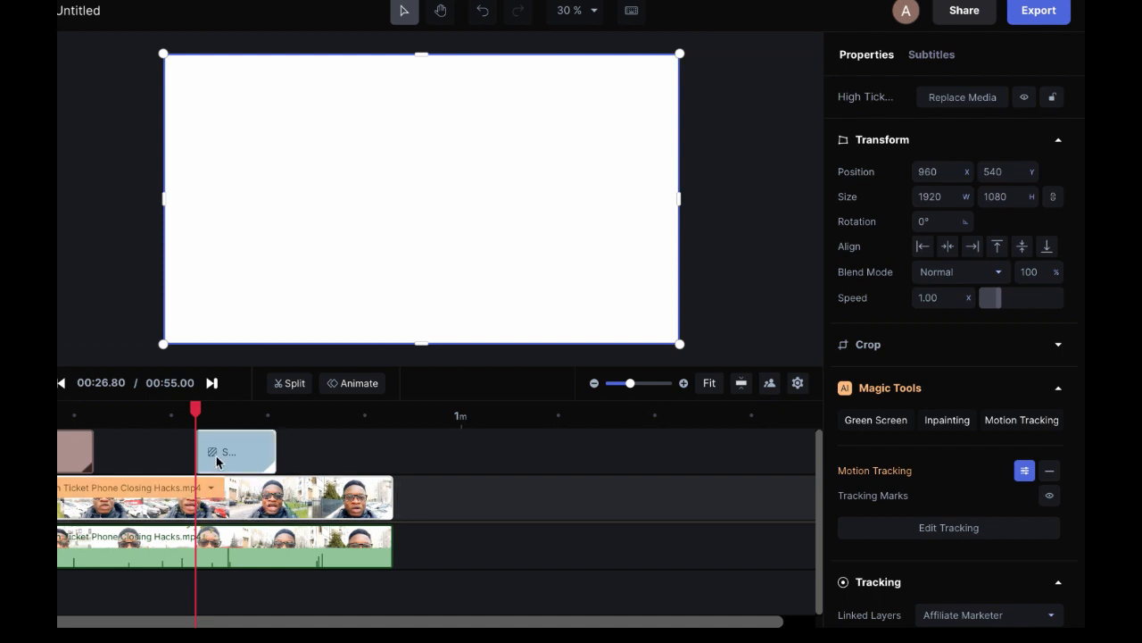
key(Delete)
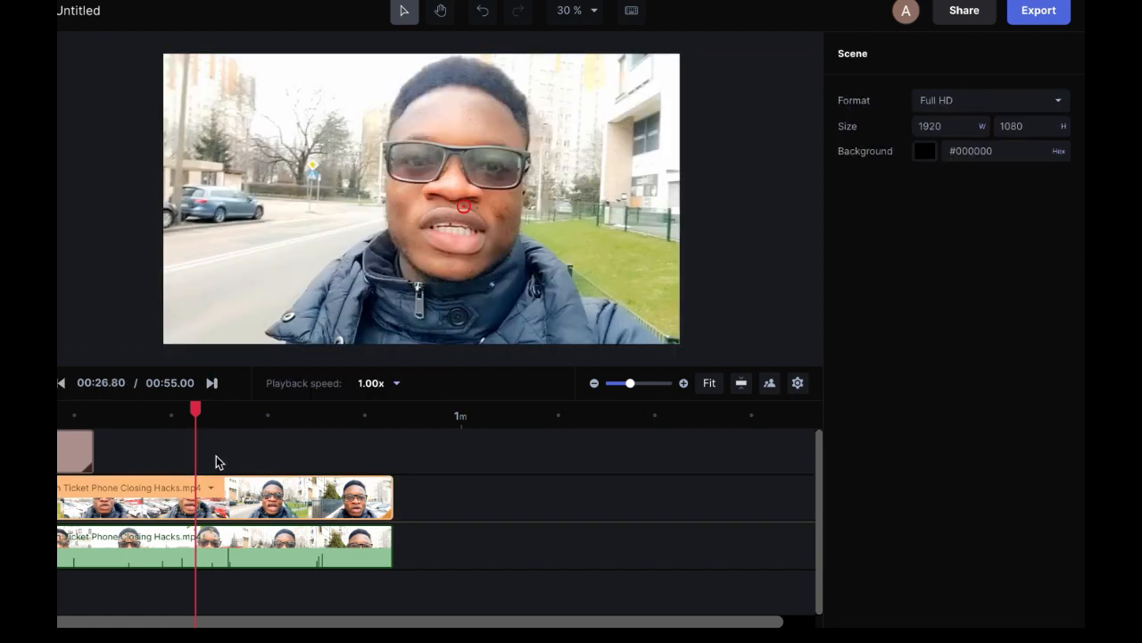
- Split the second video segment and the audio clip beneath it at 00:26.80
click(231, 506)
right_click(285, 319)
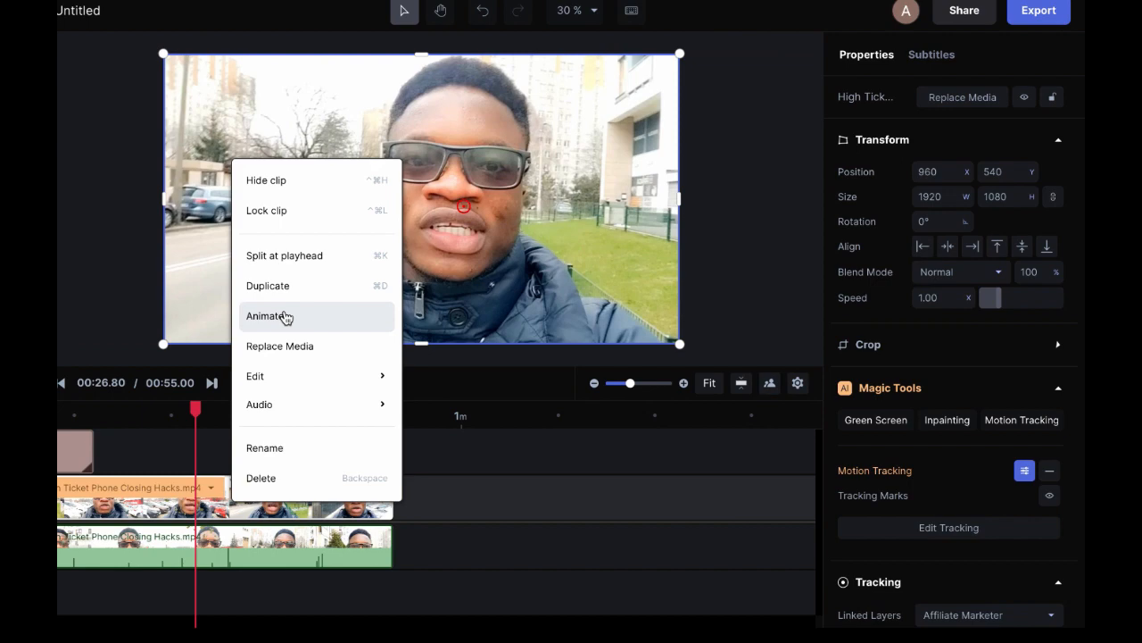
click(291, 259)
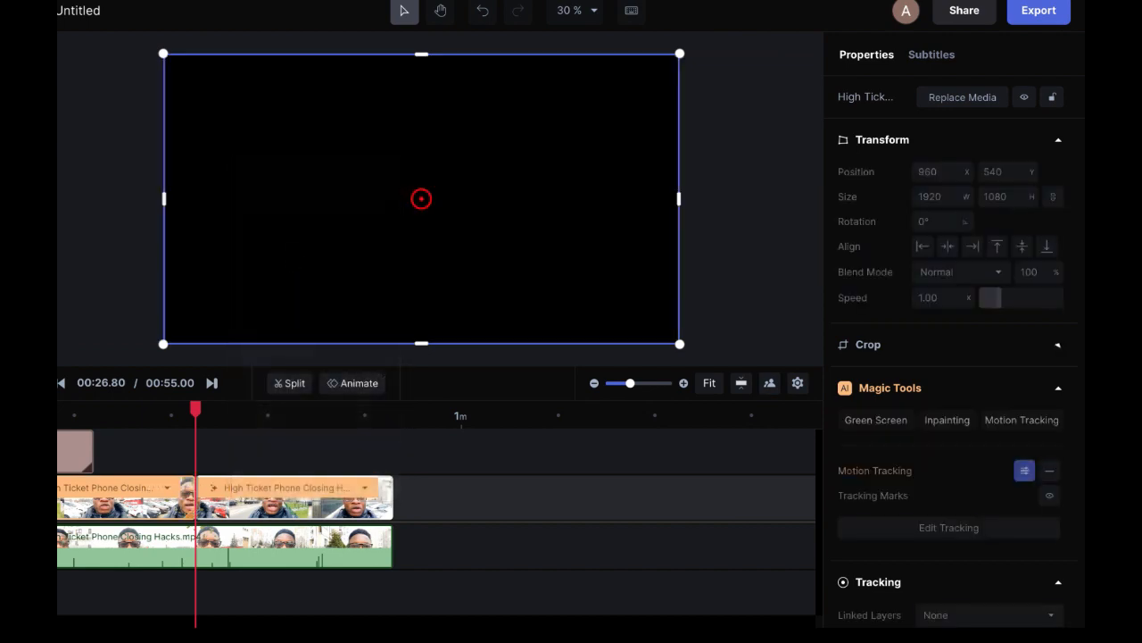
click(204, 546)
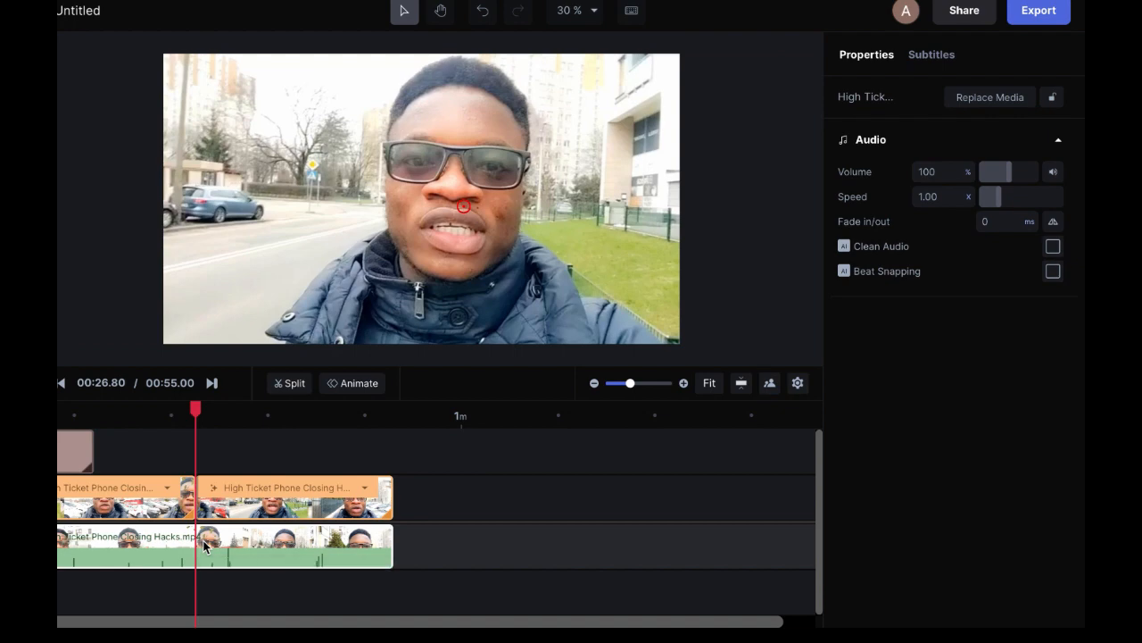
click(288, 386)
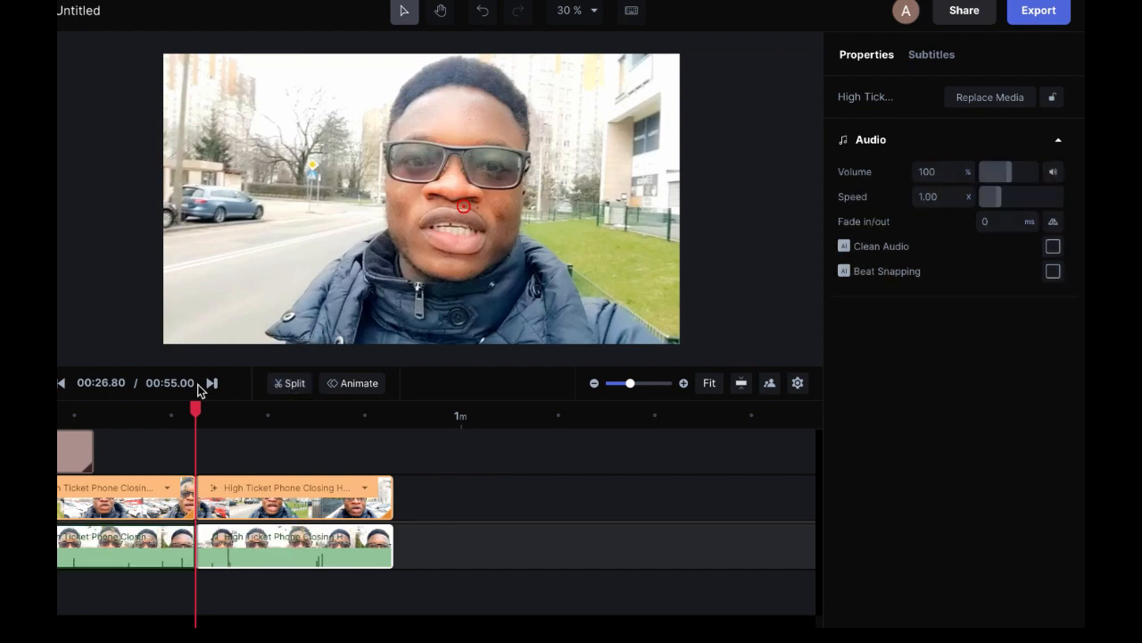
- Cut the man out of the last video segment with Green Screen at 00:28.90 and set the mask's feather to 38
drag(196, 408, 212, 408)
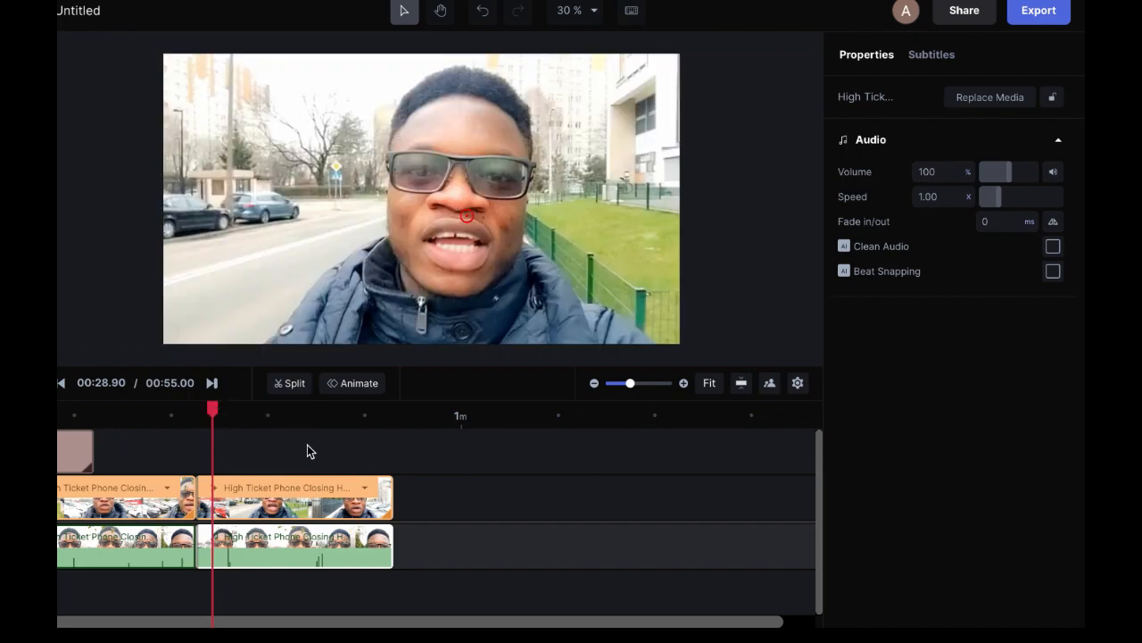
click(288, 513)
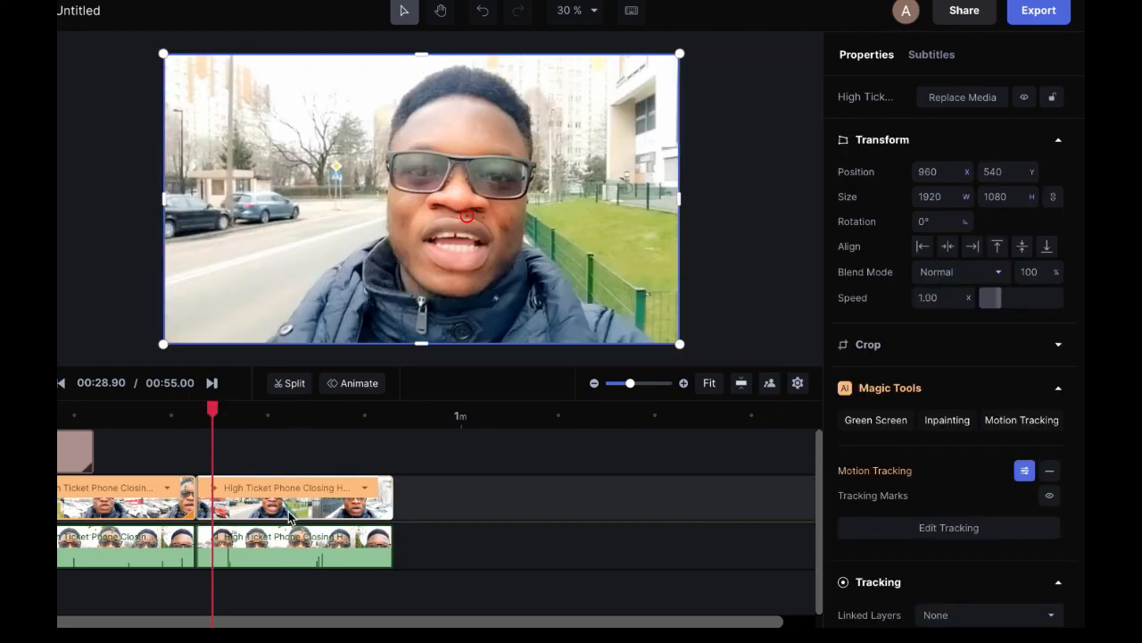
click(879, 425)
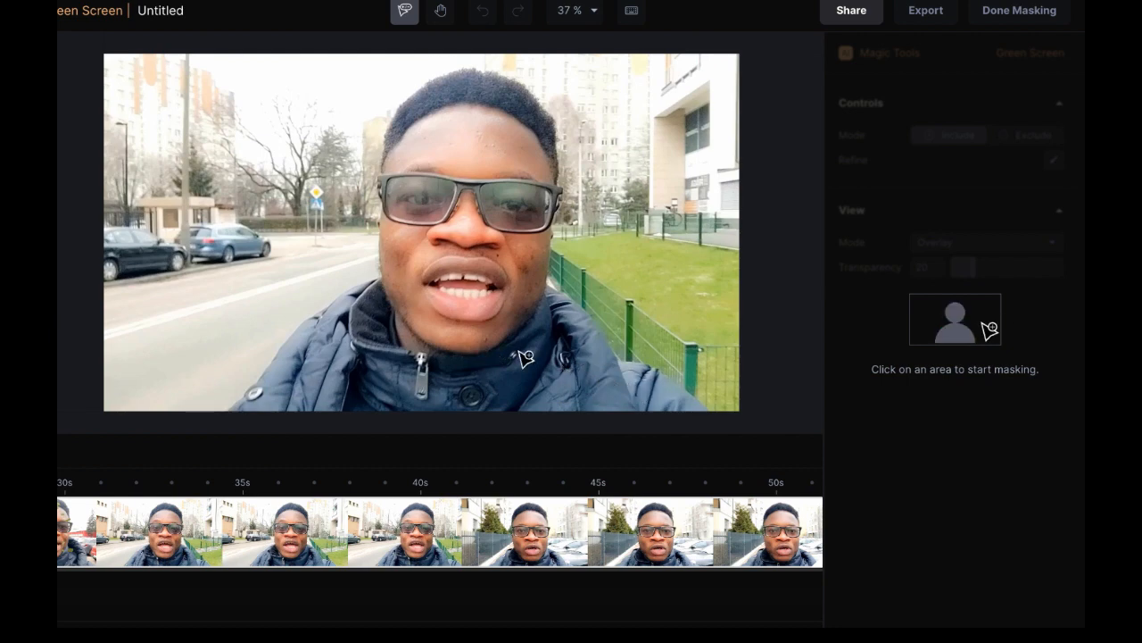
click(502, 132)
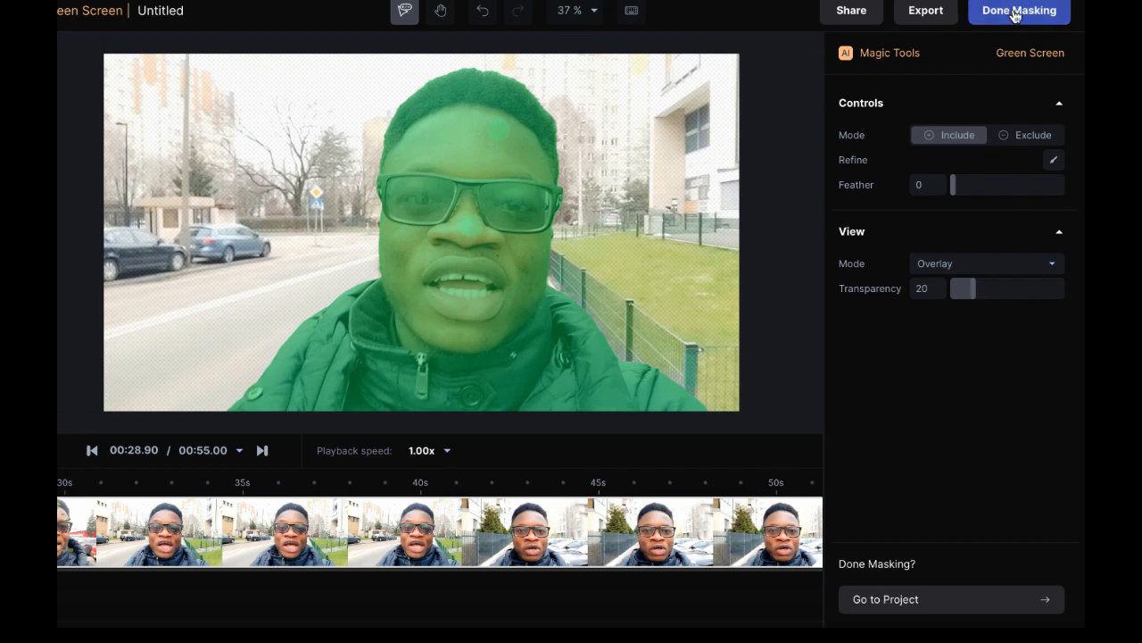
click(1016, 13)
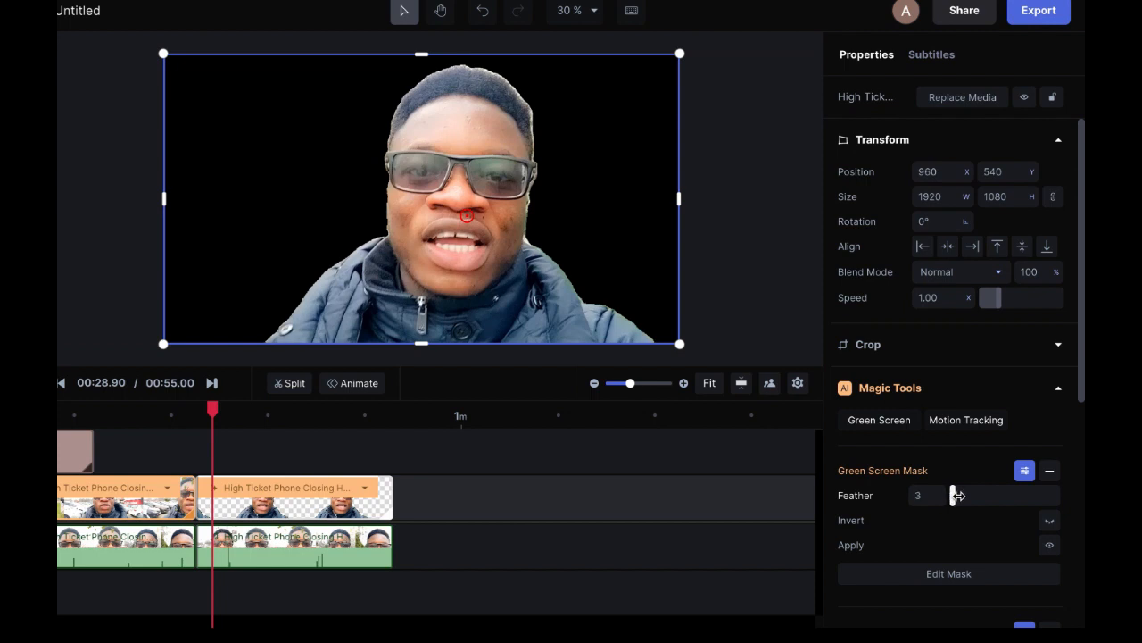
drag(957, 495, 991, 496)
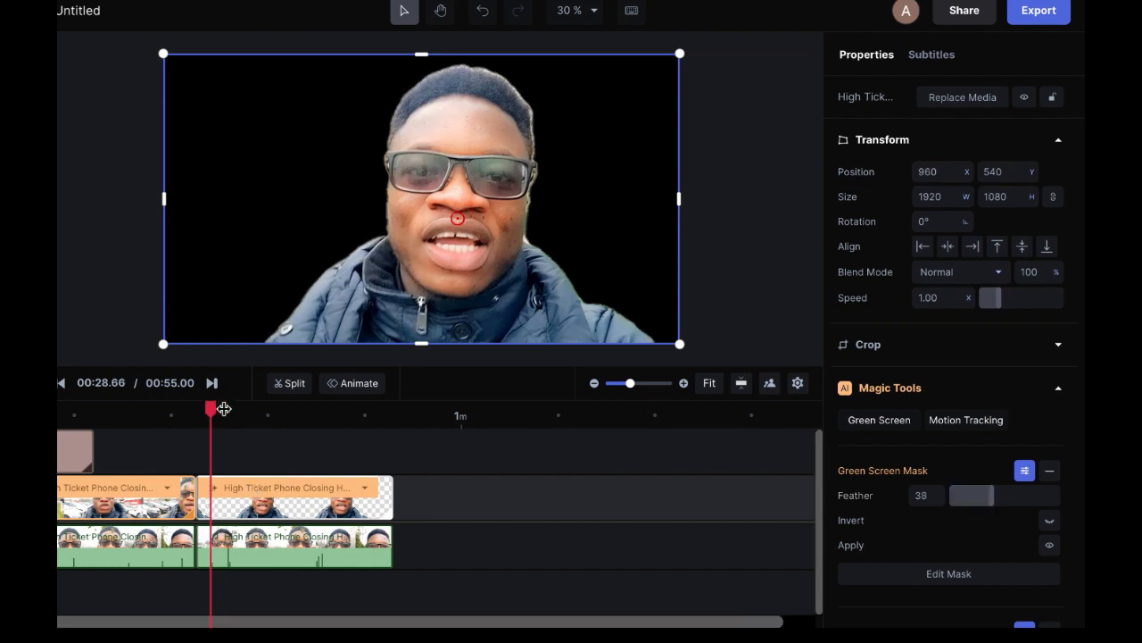
- Add BGG.png from the private assets to the timeline at 00:27.36 and send it to the back, behind the cut-out man
drag(222, 408, 235, 408)
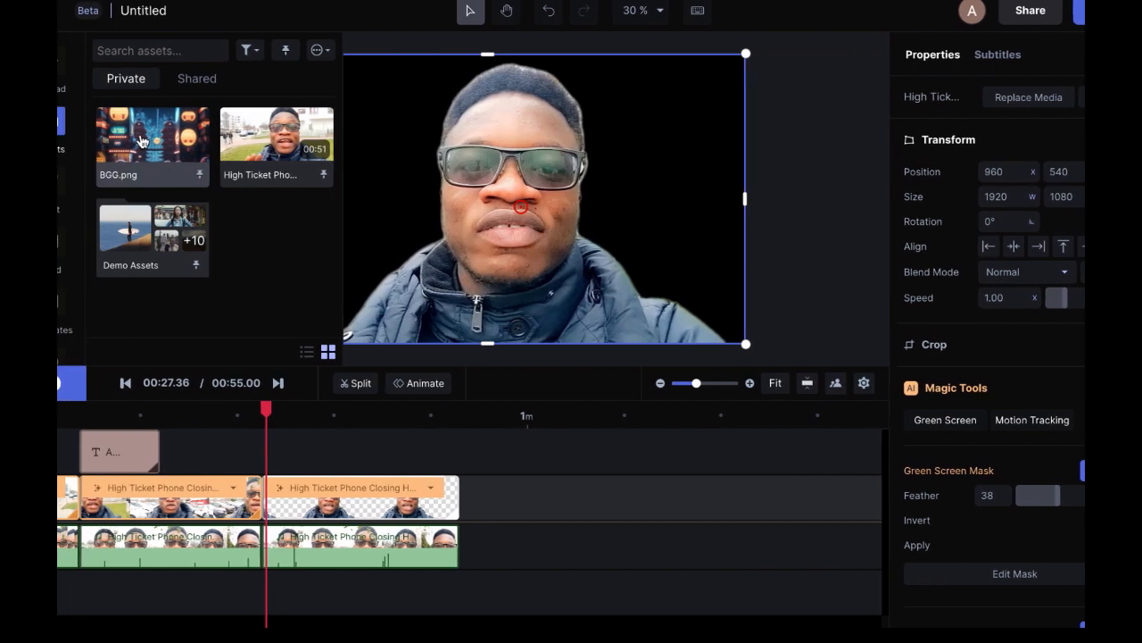
drag(180, 137, 325, 446)
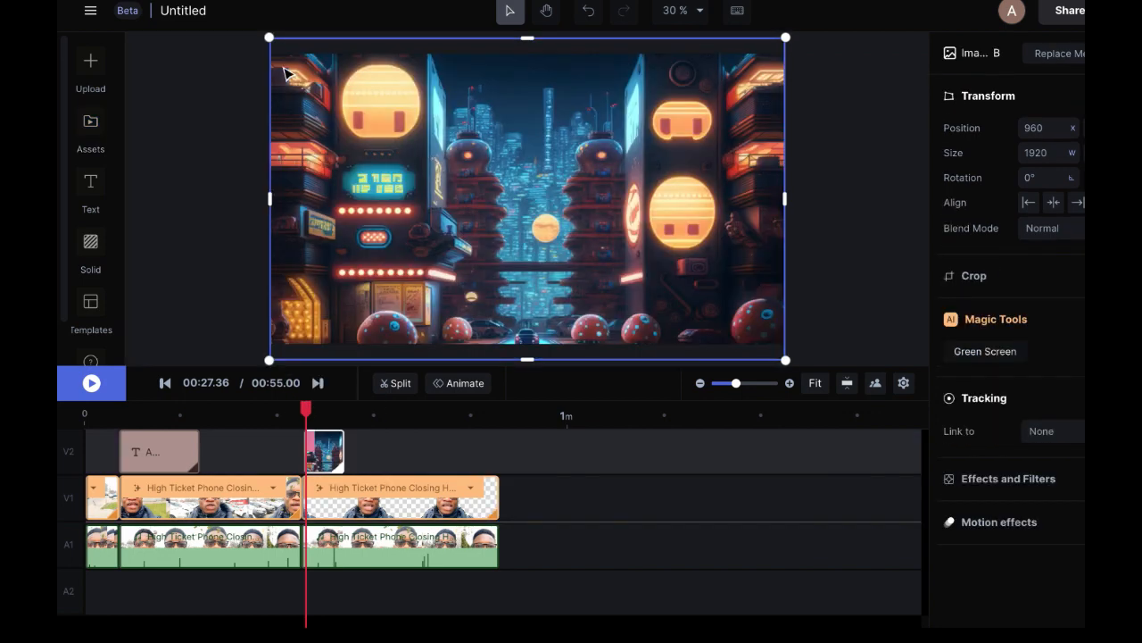
right_click(423, 177)
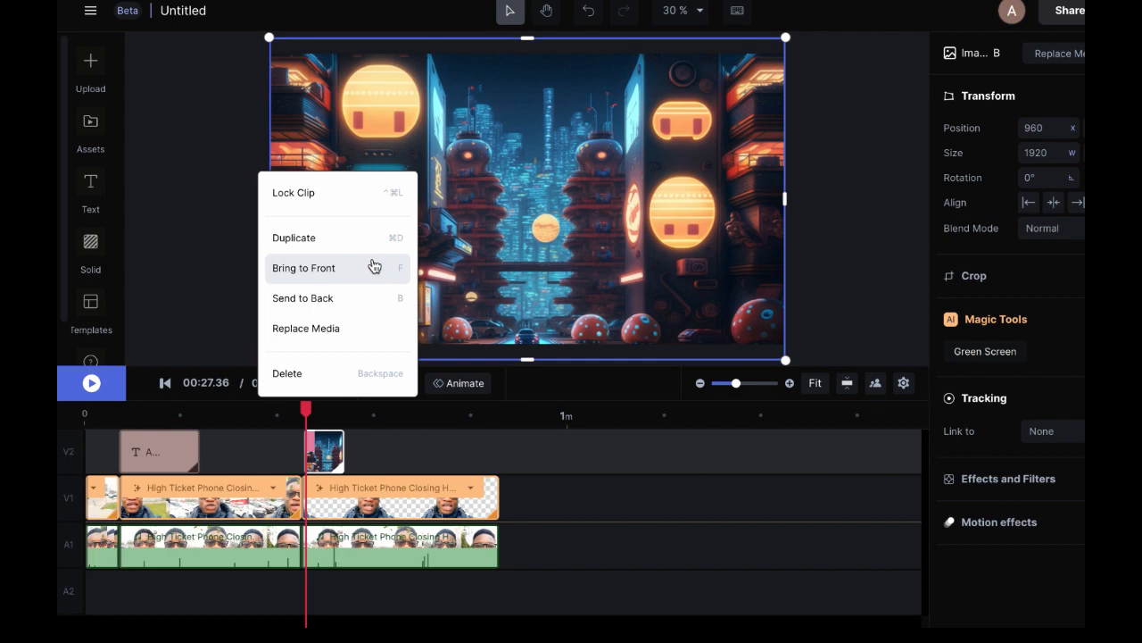
click(358, 298)
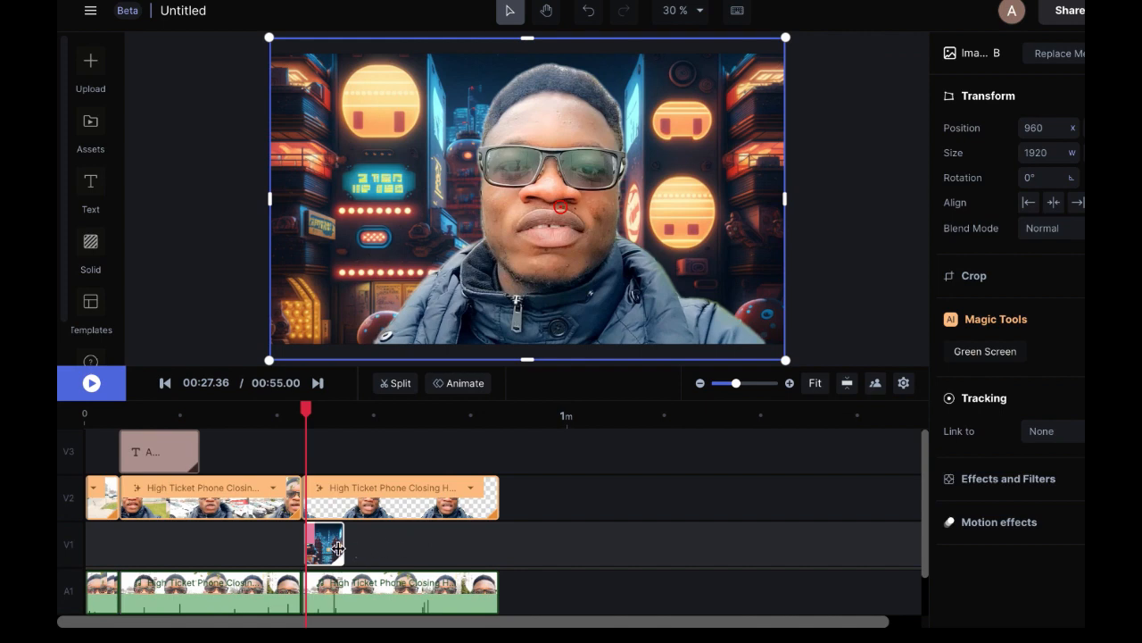
- Extend the BGG.png clip to the end of the masked video segment
drag(338, 549, 344, 549)
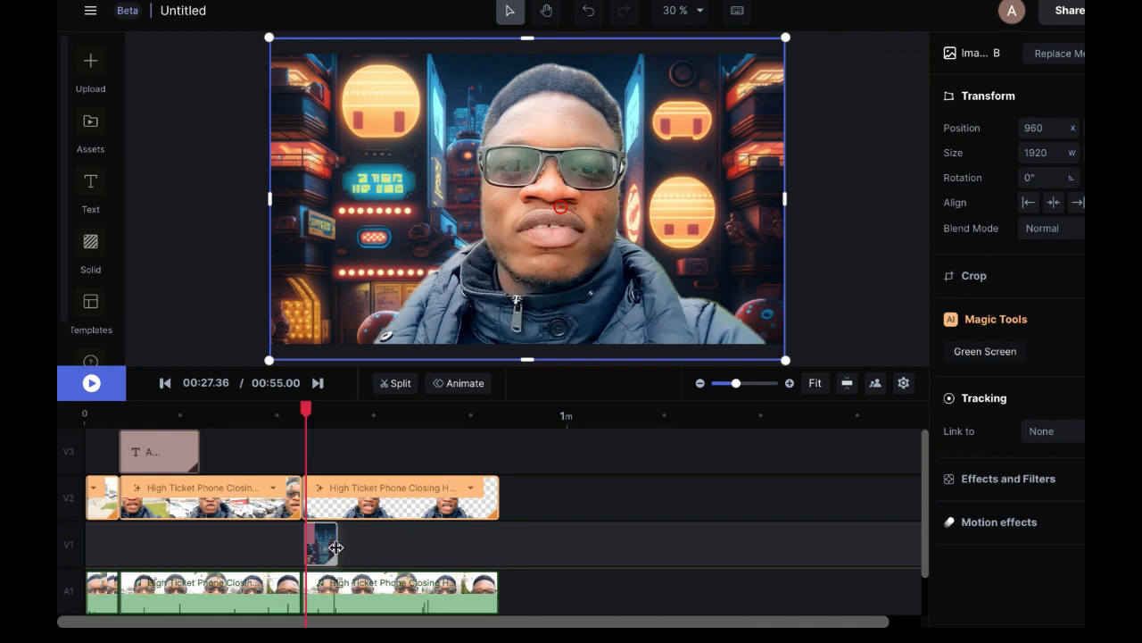
drag(338, 548, 496, 543)
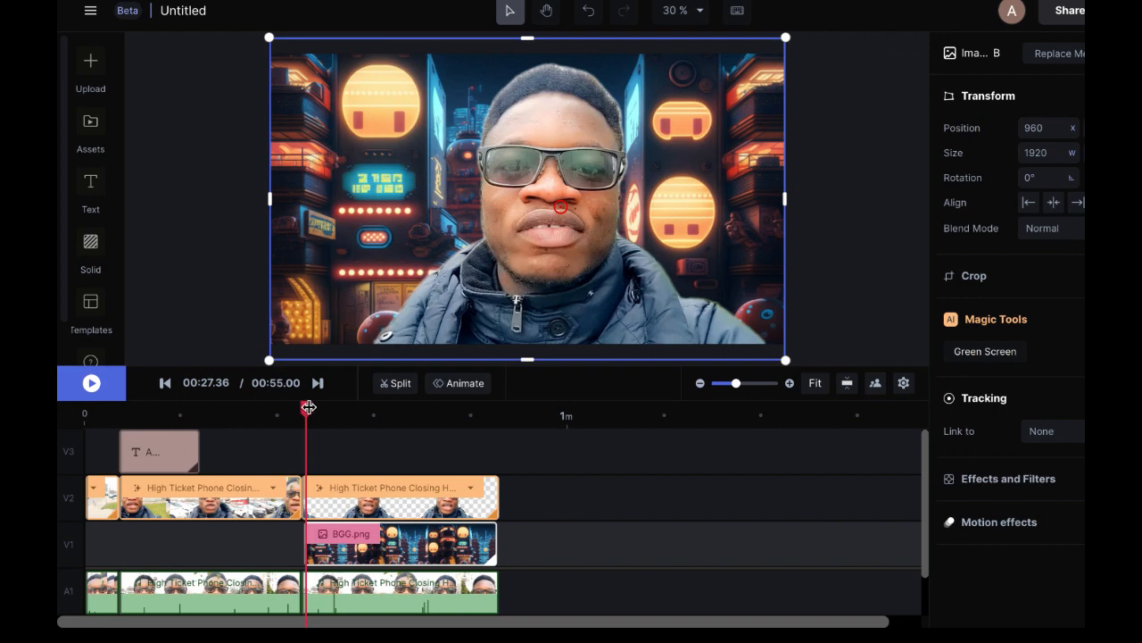
- Scrub across the change into the BGG.png background and play the composition from the start to review it
drag(305, 407, 338, 408)
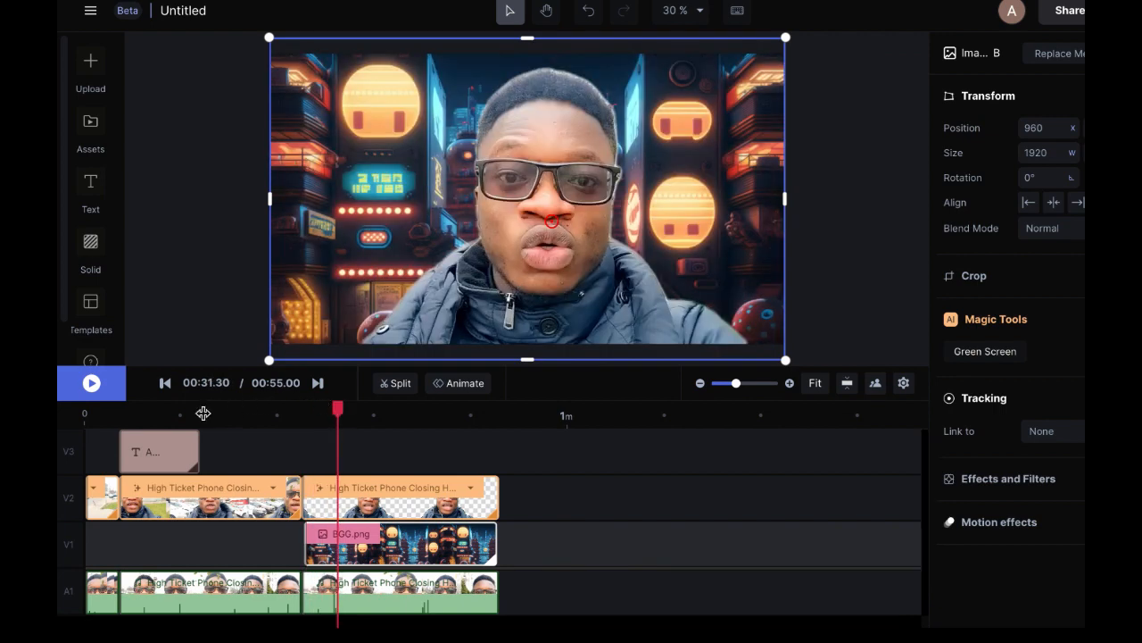
click(261, 422)
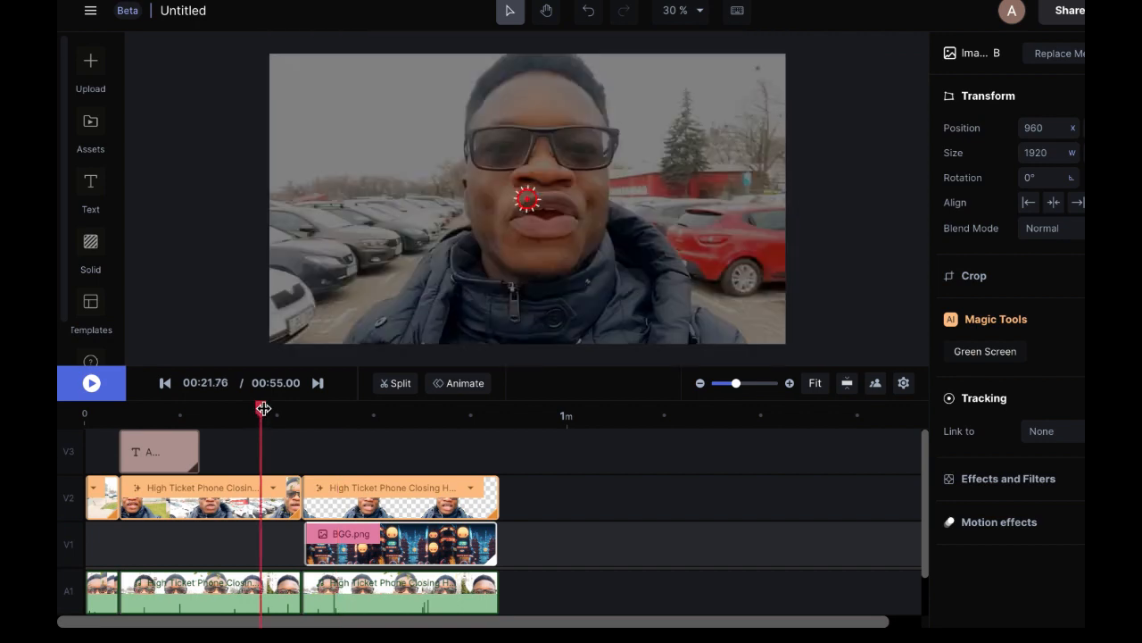
click(263, 408)
drag(305, 409, 331, 409)
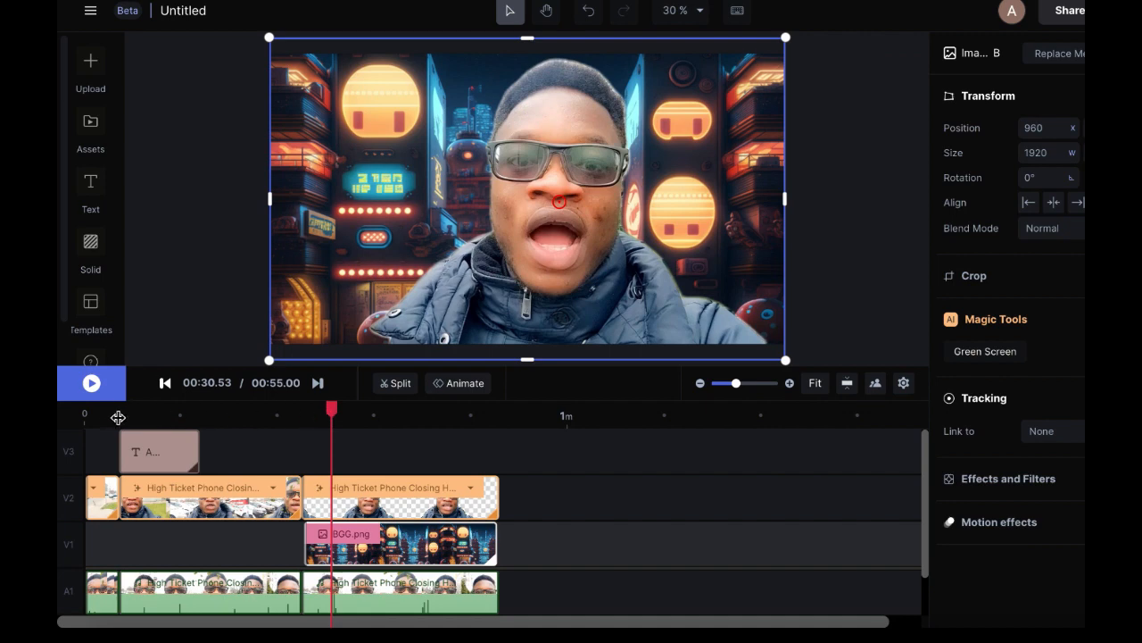
click(69, 406)
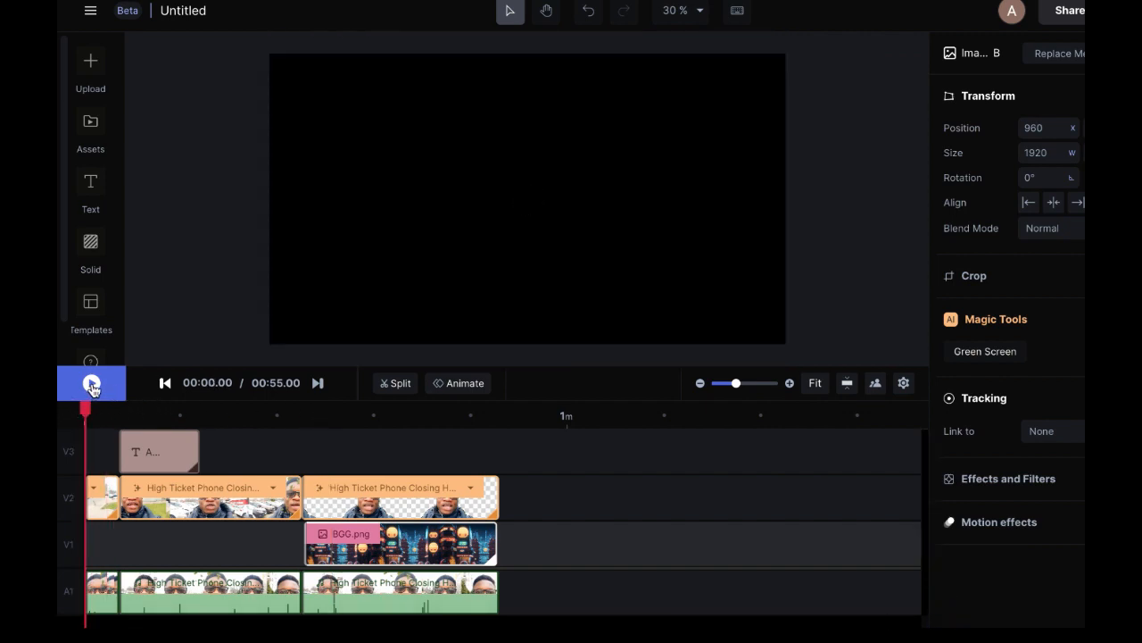
click(92, 386)
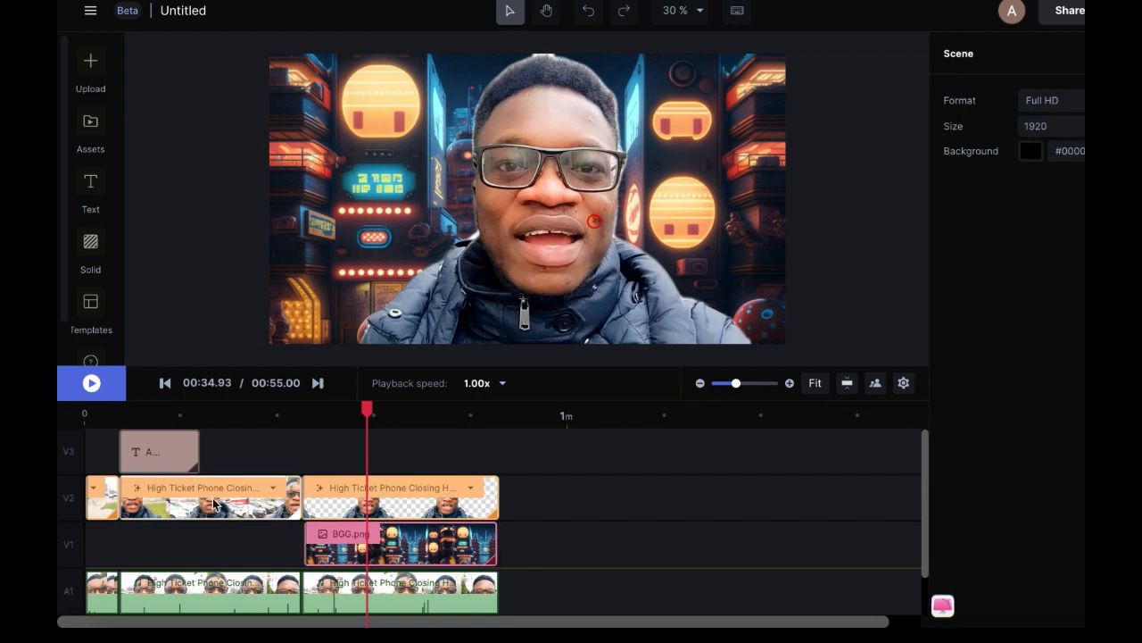
- Add a solid clip at 00:34.93 on the track above the masked video and set its fill colour to #B83030
click(89, 243)
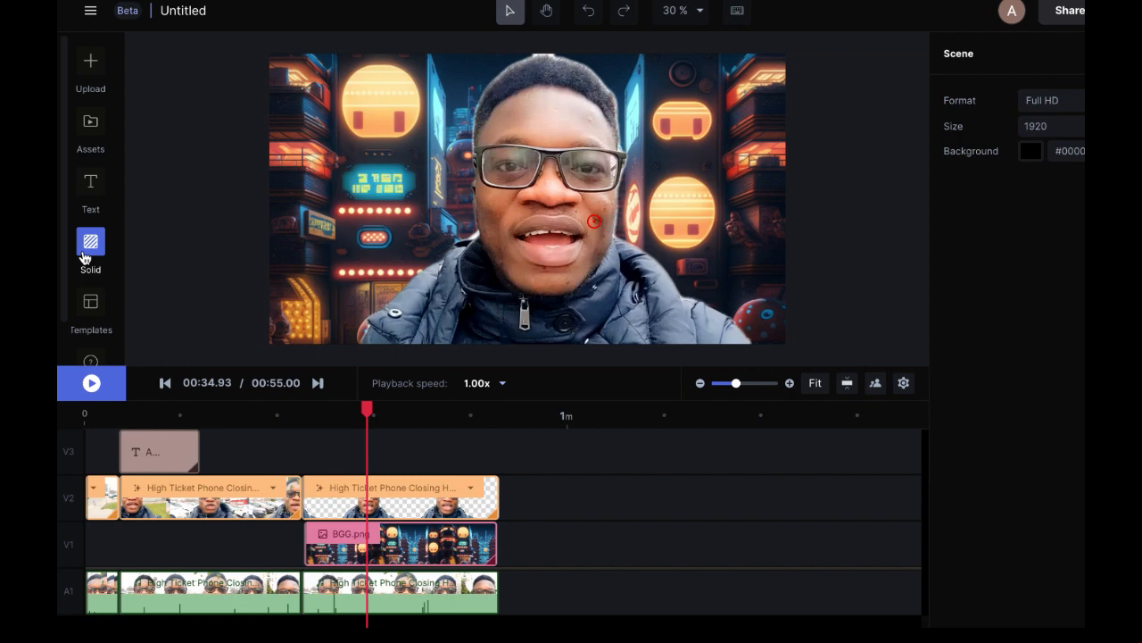
click(85, 255)
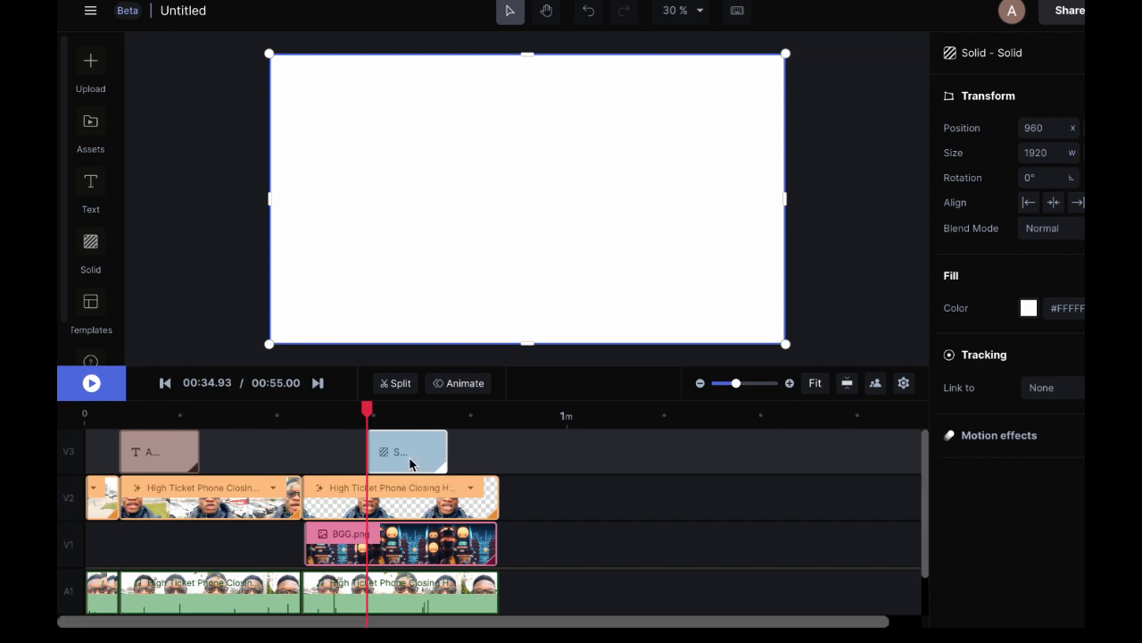
click(1043, 309)
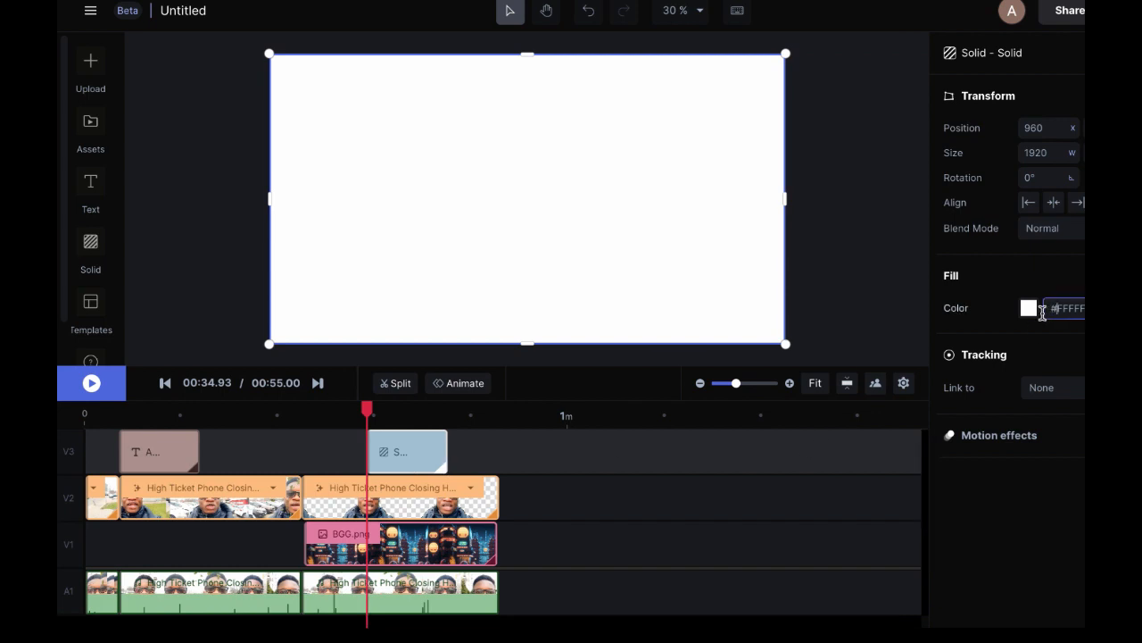
click(1029, 308)
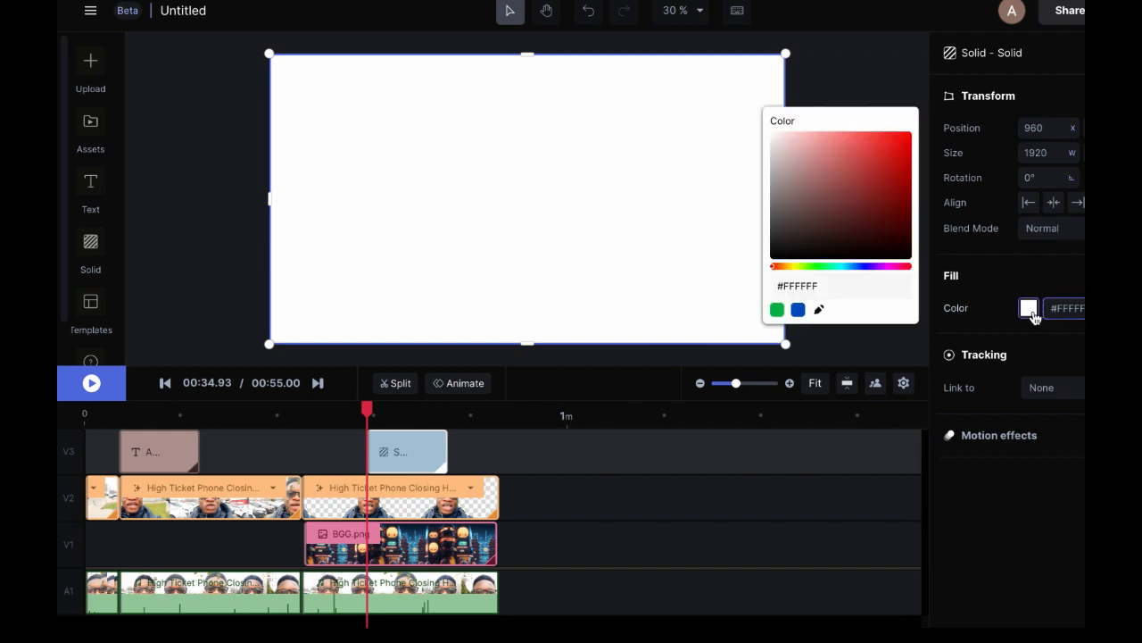
click(876, 170)
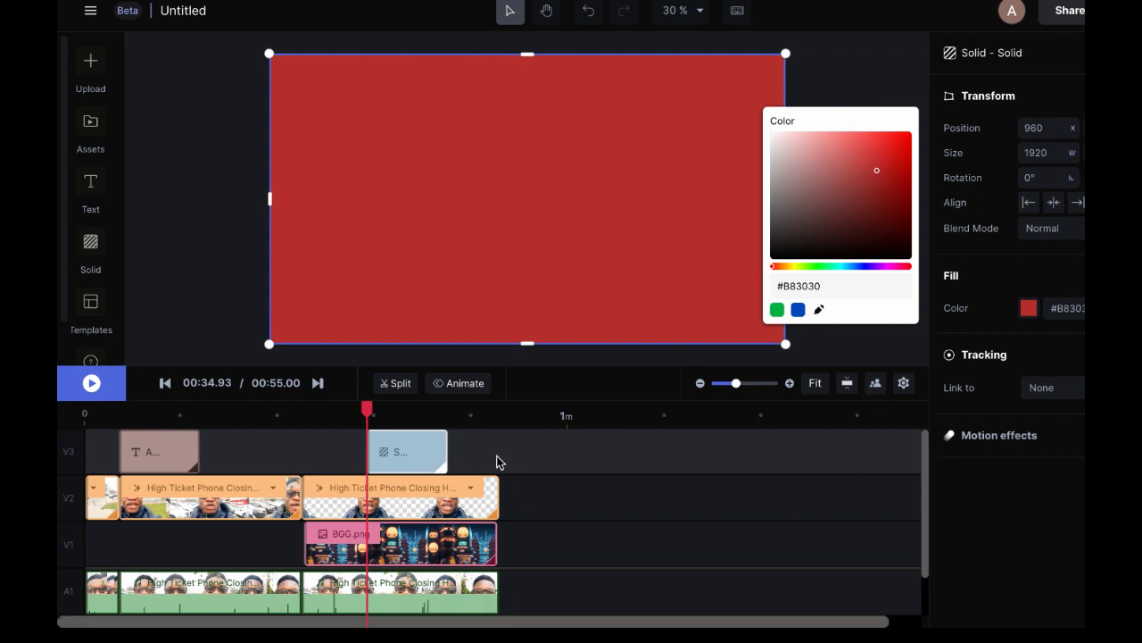
click(395, 383)
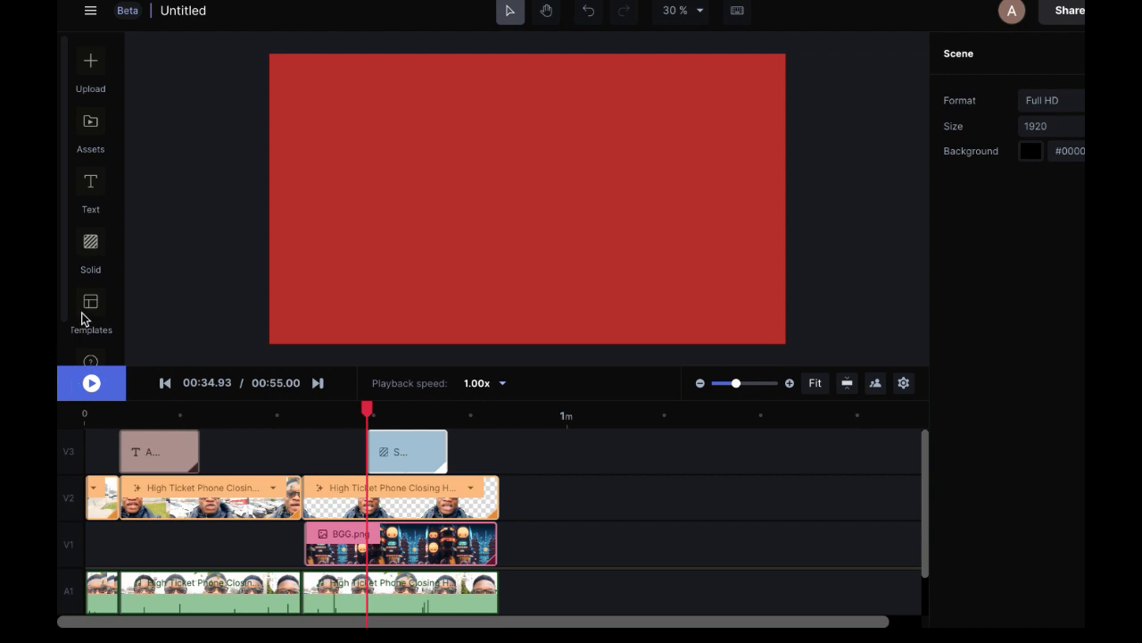
- Delete the red solid clip at 00:34.93 and browse the video template library
key(Delete)
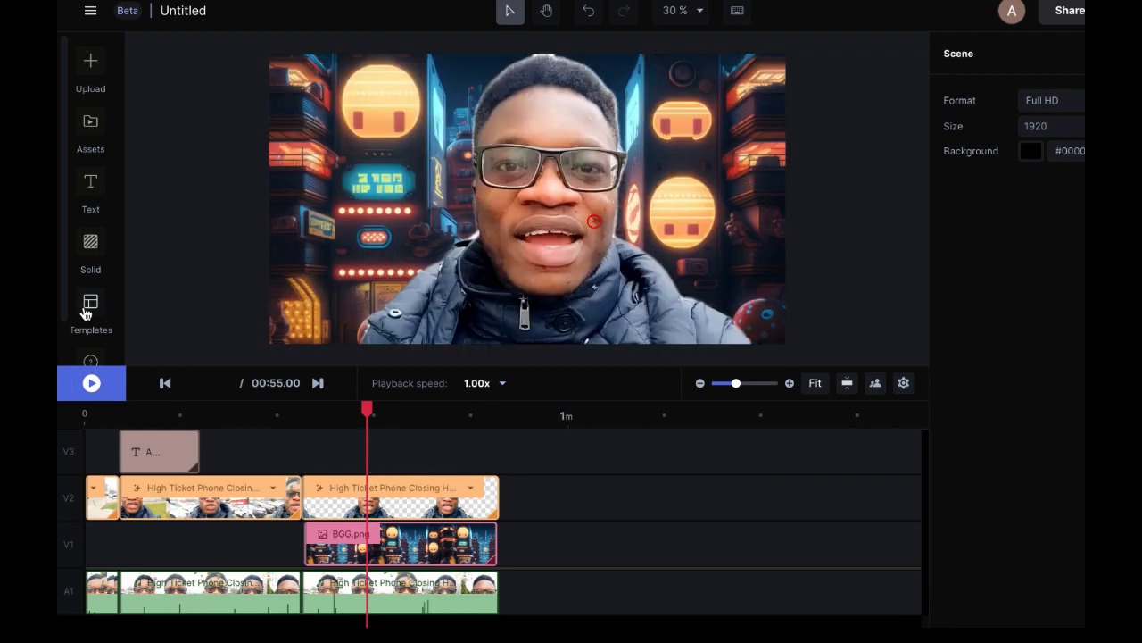
click(89, 305)
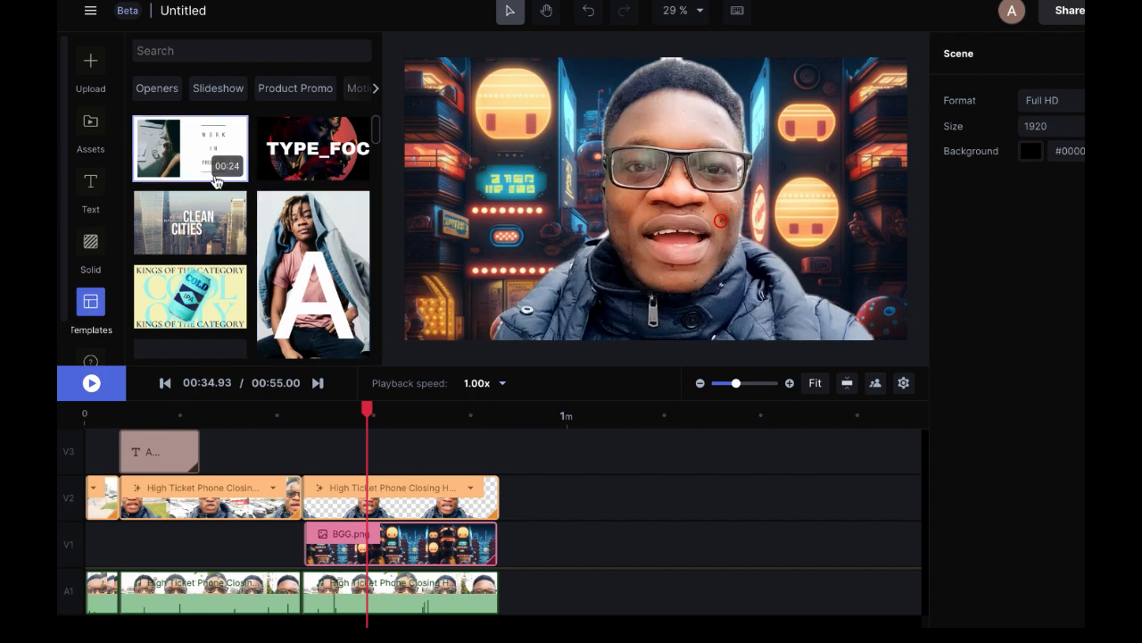
scroll(219, 187, down, 1)
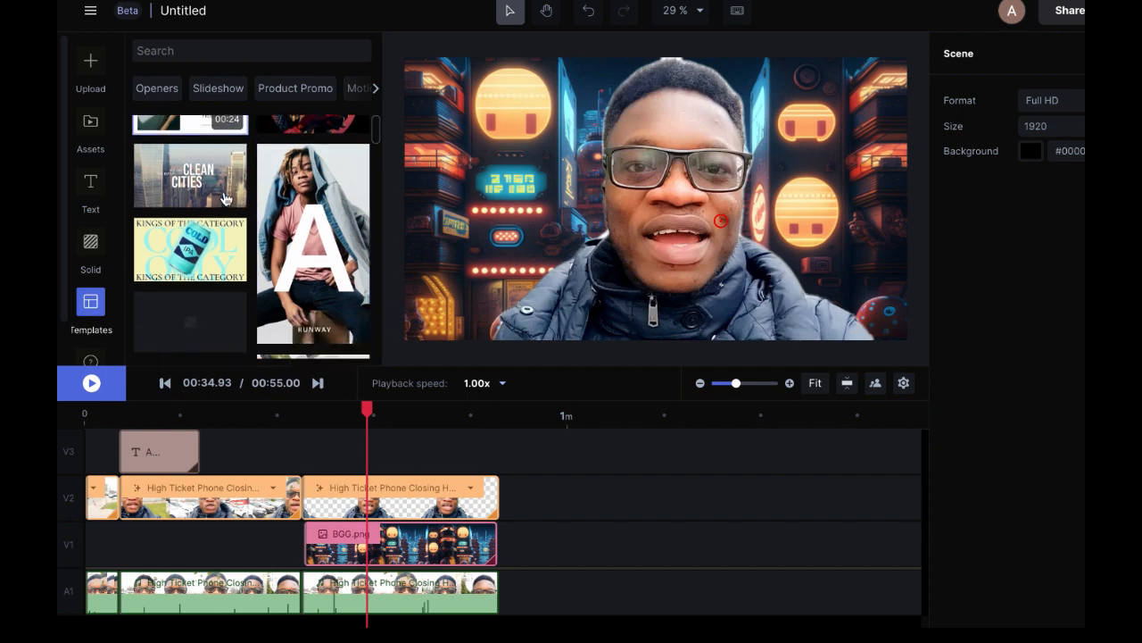
scroll(235, 154, down, 3)
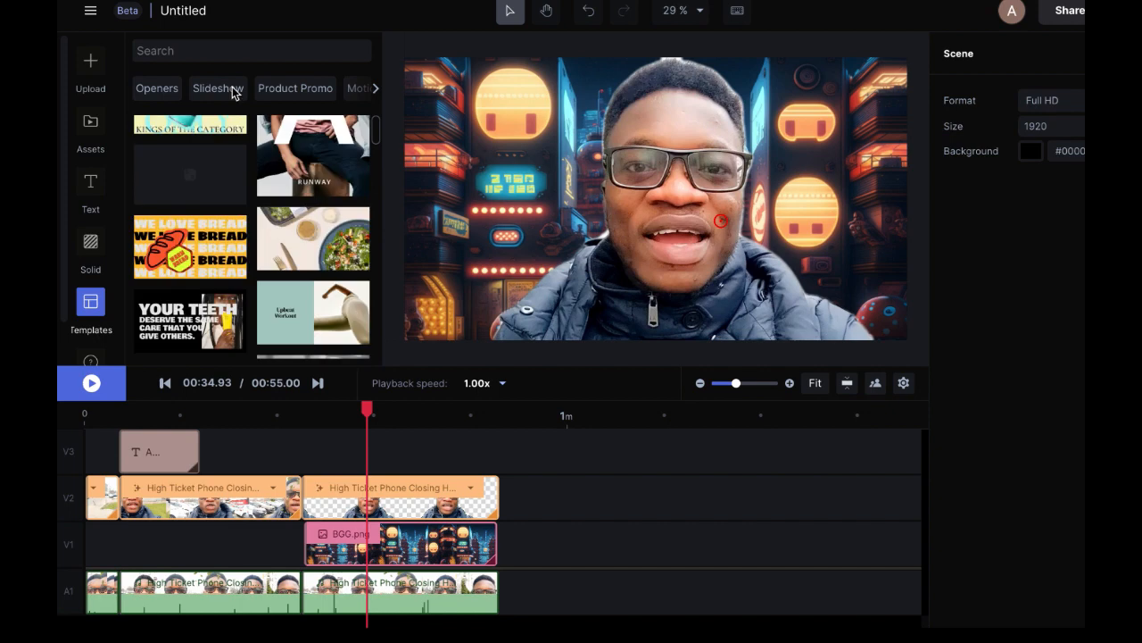
scroll(232, 93, up, 4)
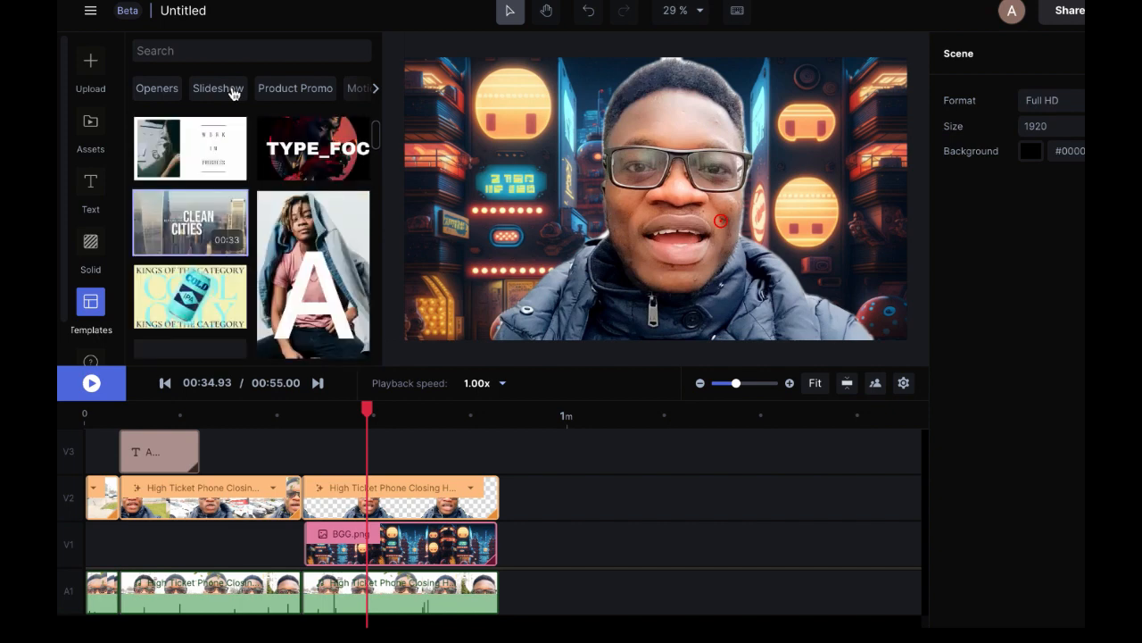
- Try the Openers and Slideshow template filters, and look through the Product Promo templates
click(158, 88)
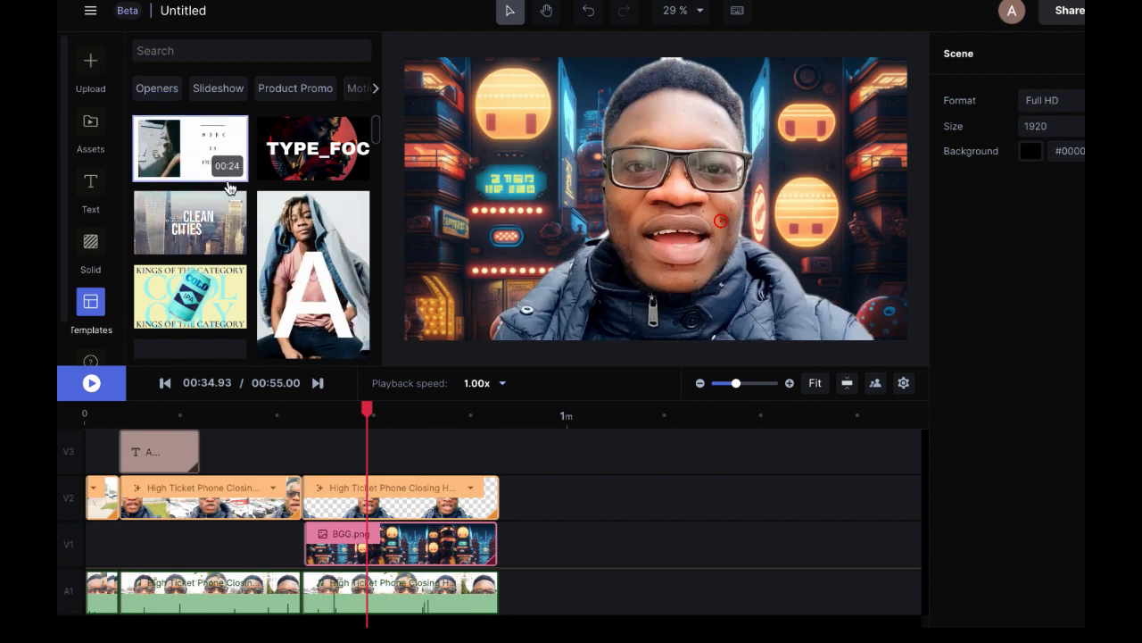
scroll(230, 178, down, 5)
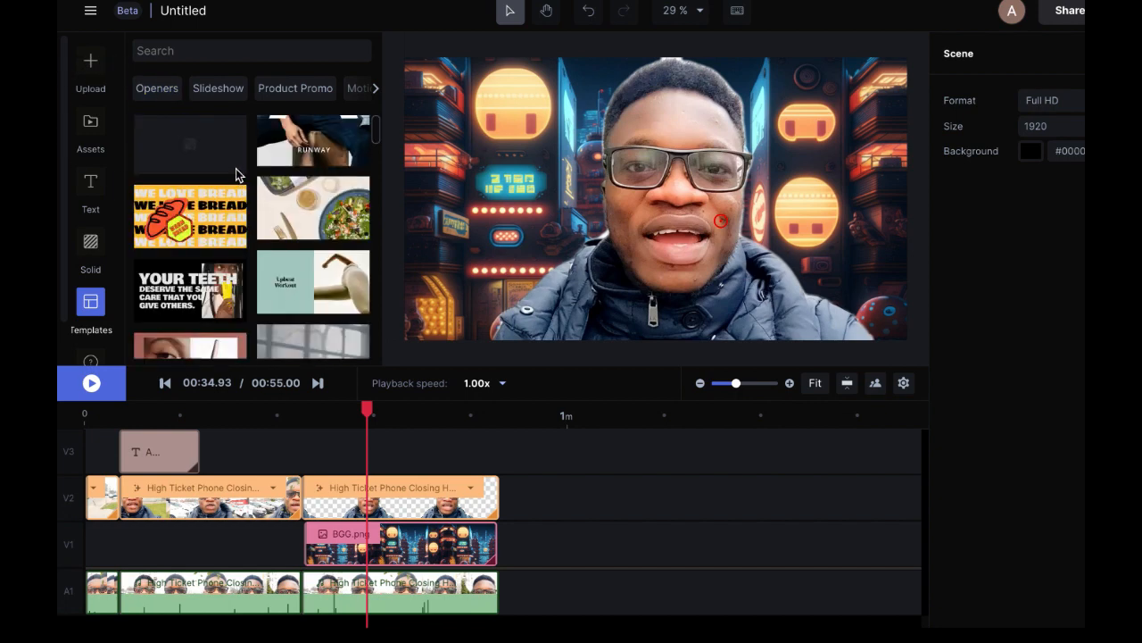
click(215, 90)
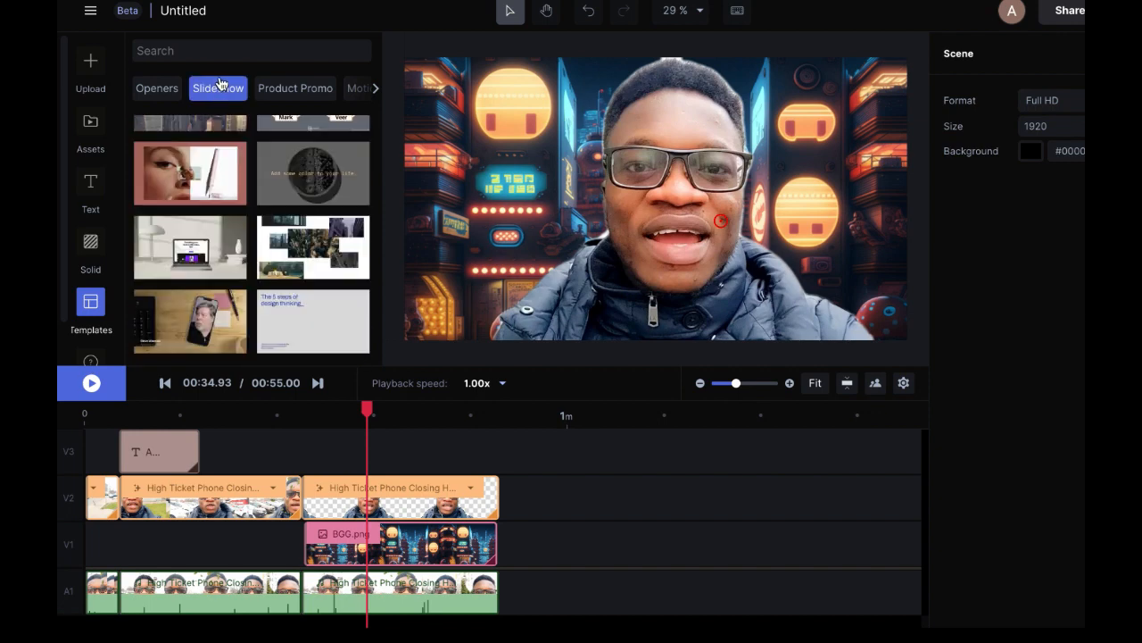
click(156, 92)
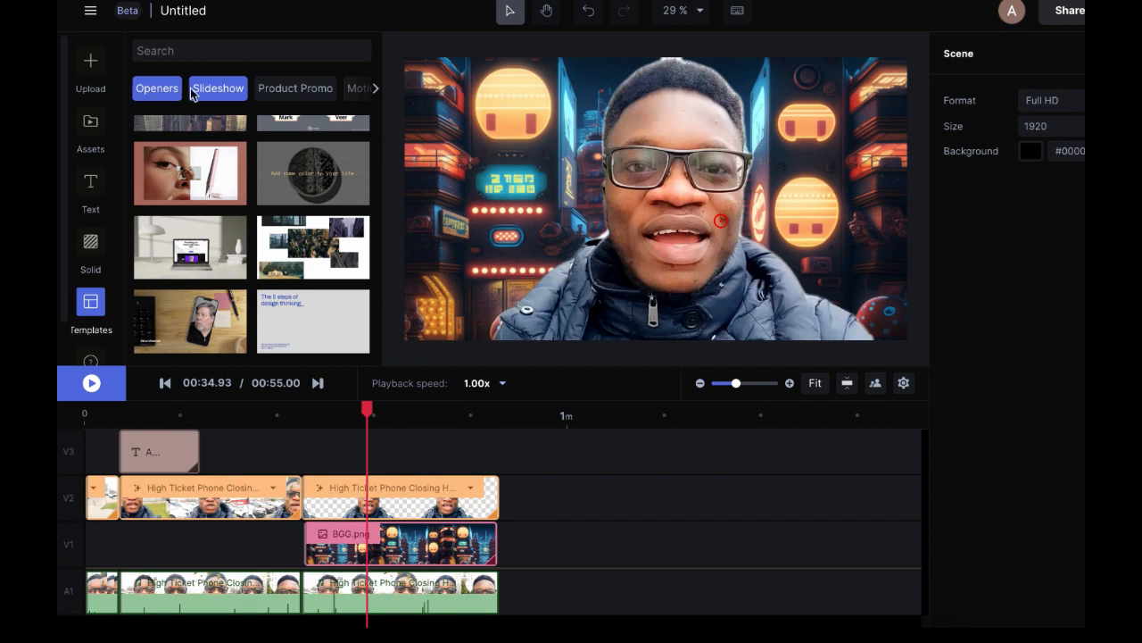
click(294, 88)
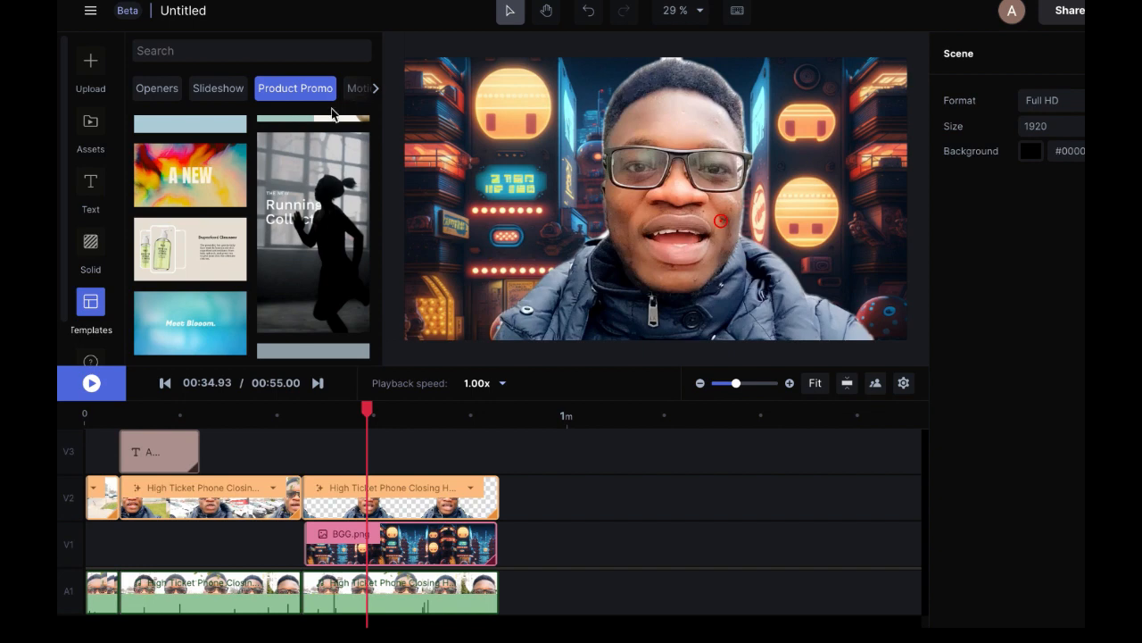
scroll(313, 124, down, 10)
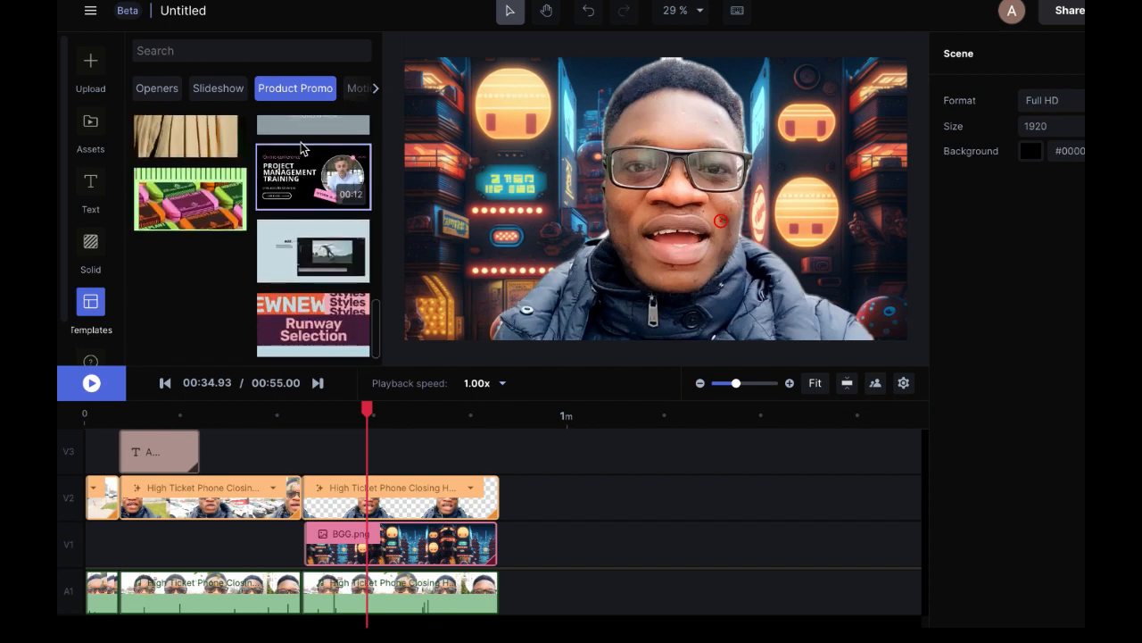
scroll(301, 154, up, 10)
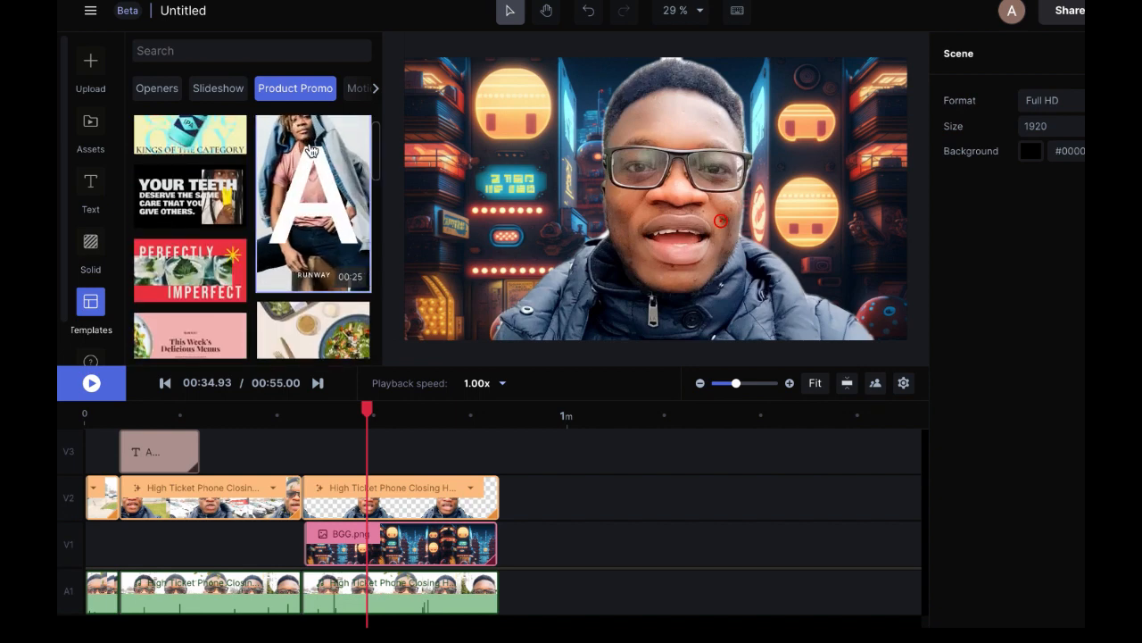
scroll(310, 151, down, 3)
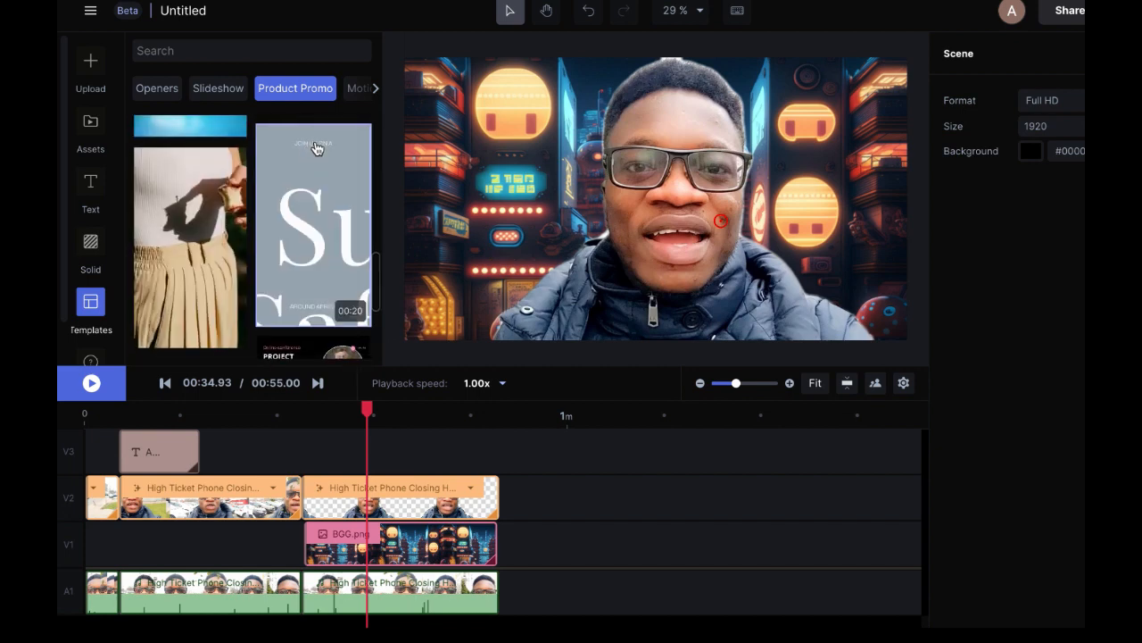
scroll(312, 150, down, 1)
scroll(314, 150, down, 3)
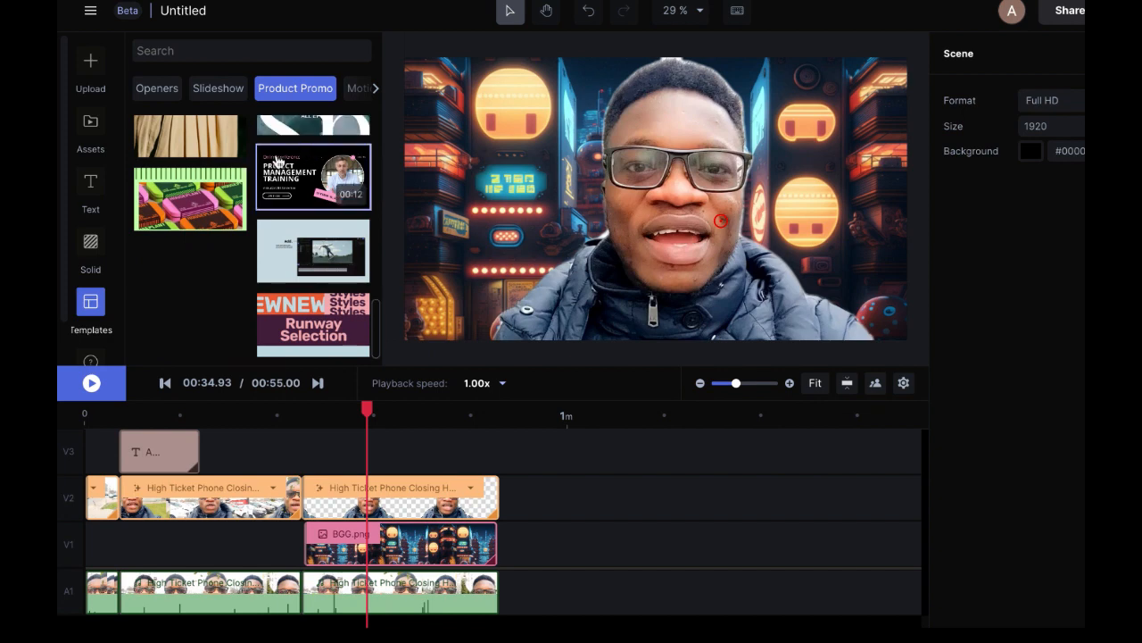
scroll(65, 176, down, 1)
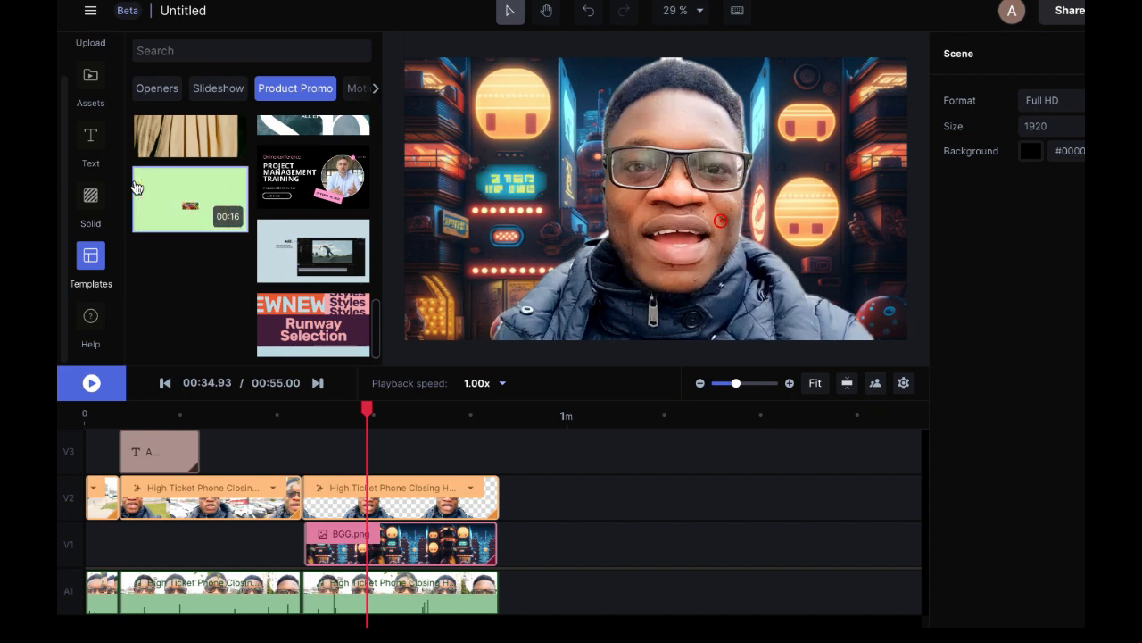
drag(135, 186, 136, 188)
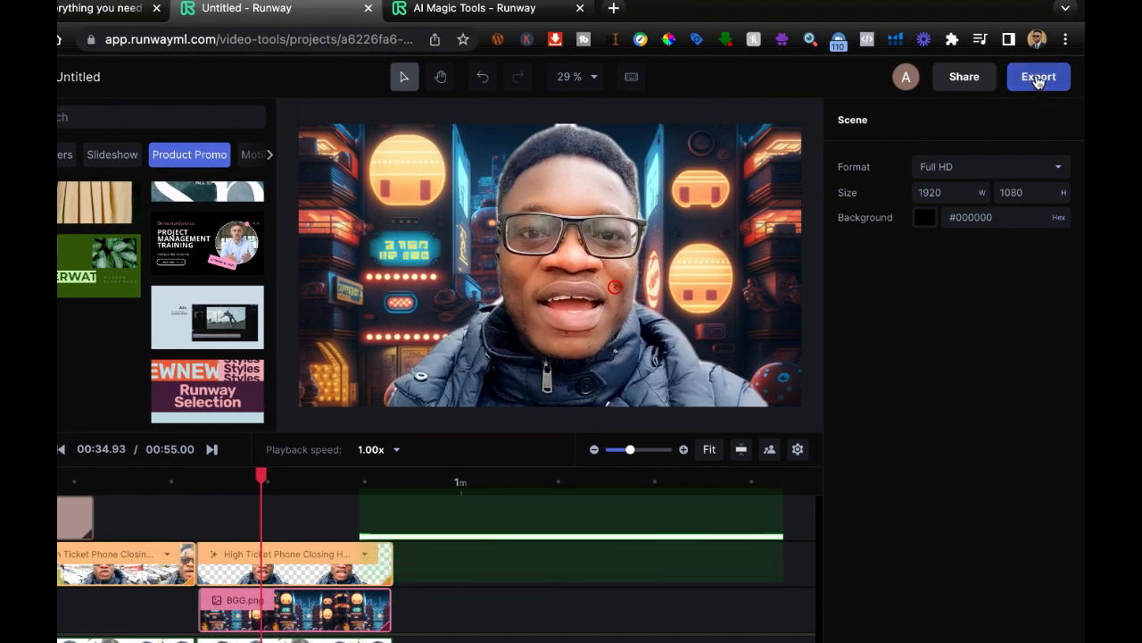
- Open the export settings and name the exported video Demo Video, leaving 720p resolution and MP4 format selected
click(1039, 81)
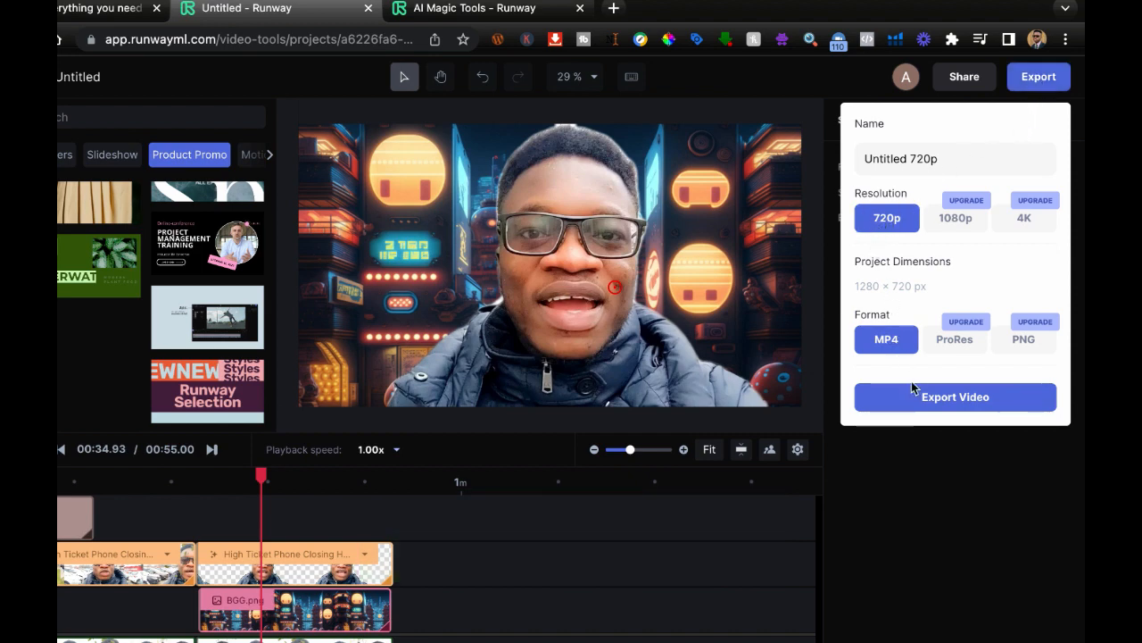
click(928, 164)
text(Demo Video)
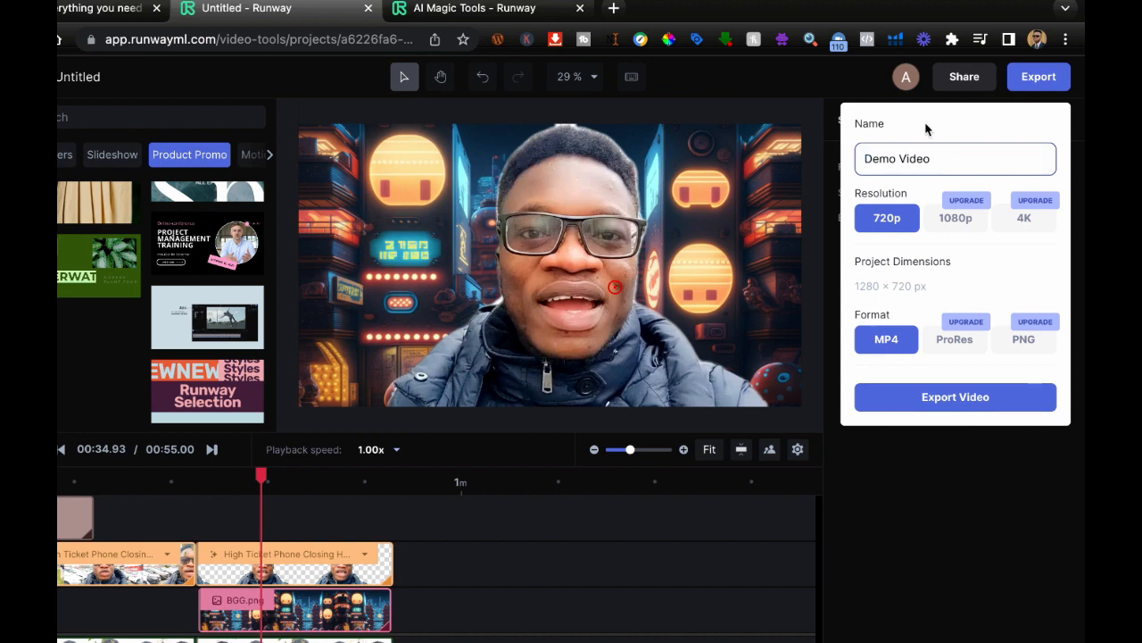
click(947, 124)
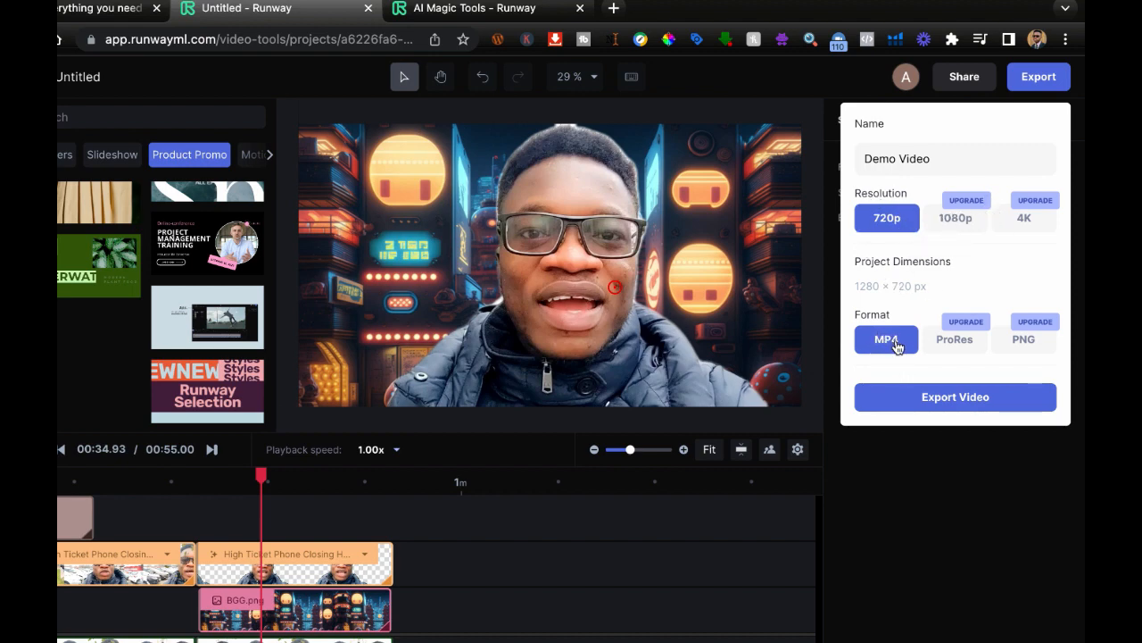
- Compare the Free, Standard and Pro plans offered for 1080p export, close them and move the playhead to 00:21.96
click(957, 202)
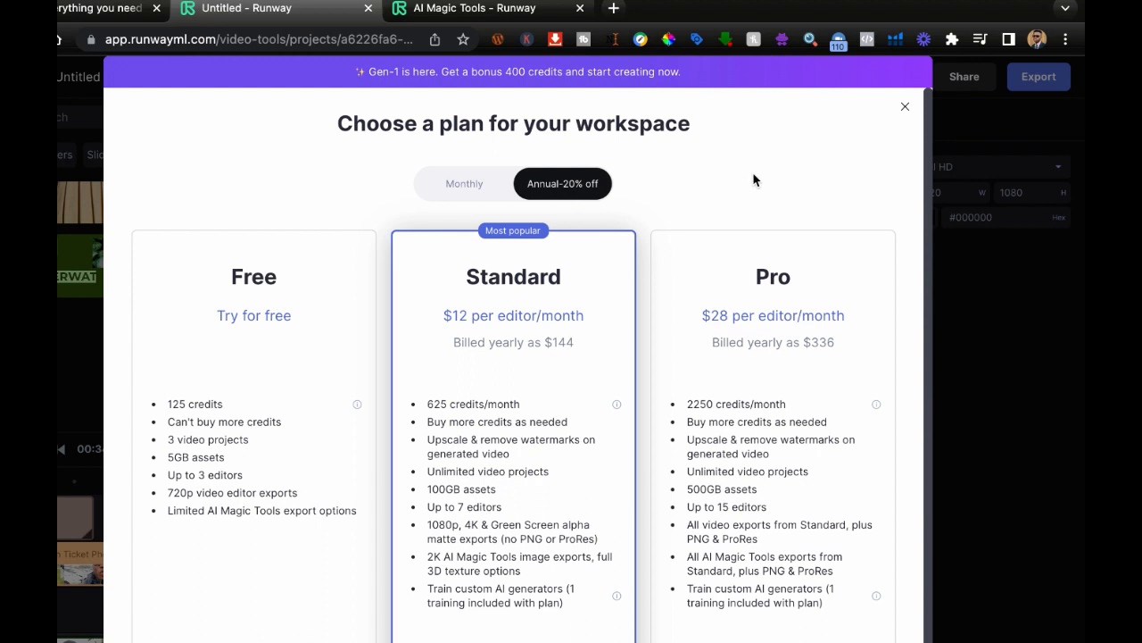
scroll(755, 179, down, 1)
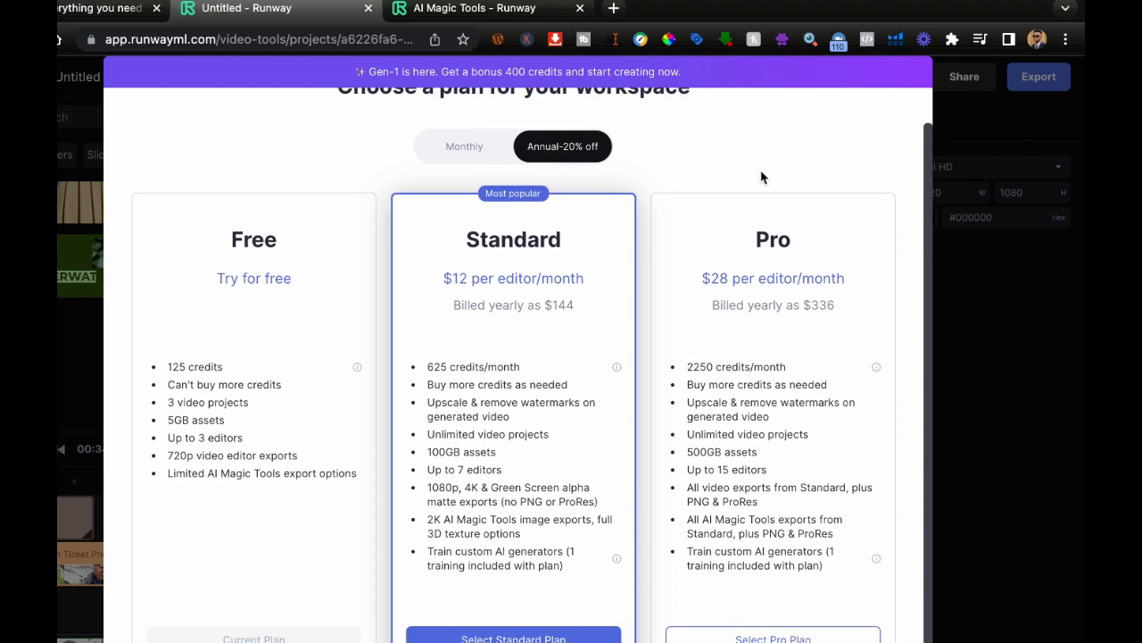
scroll(762, 178, up, 1)
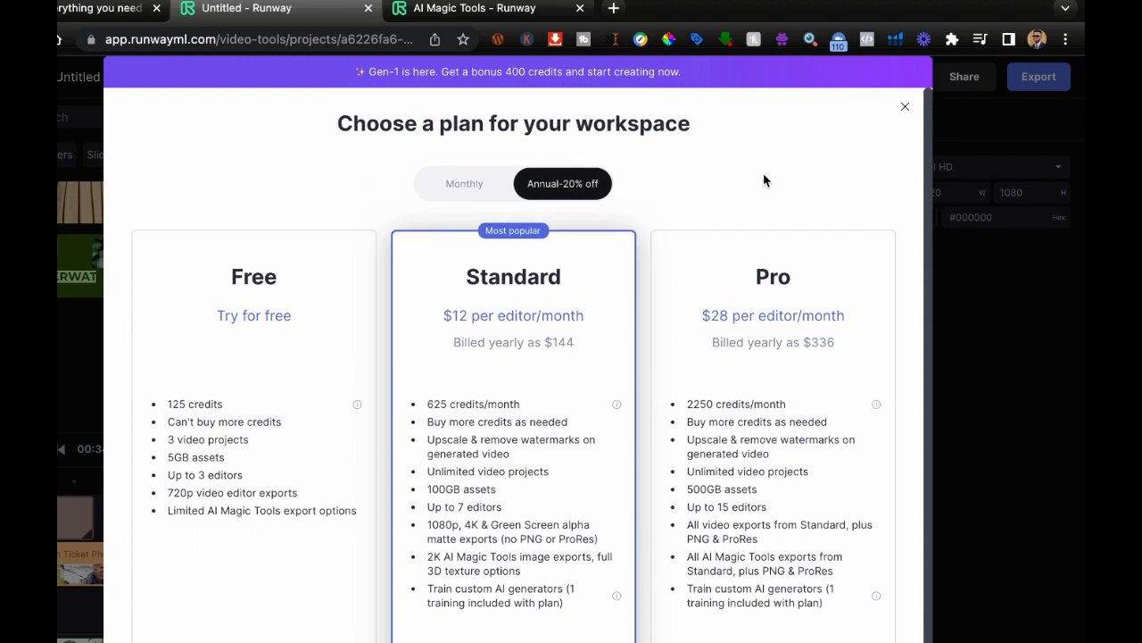
scroll(762, 179, down, 1)
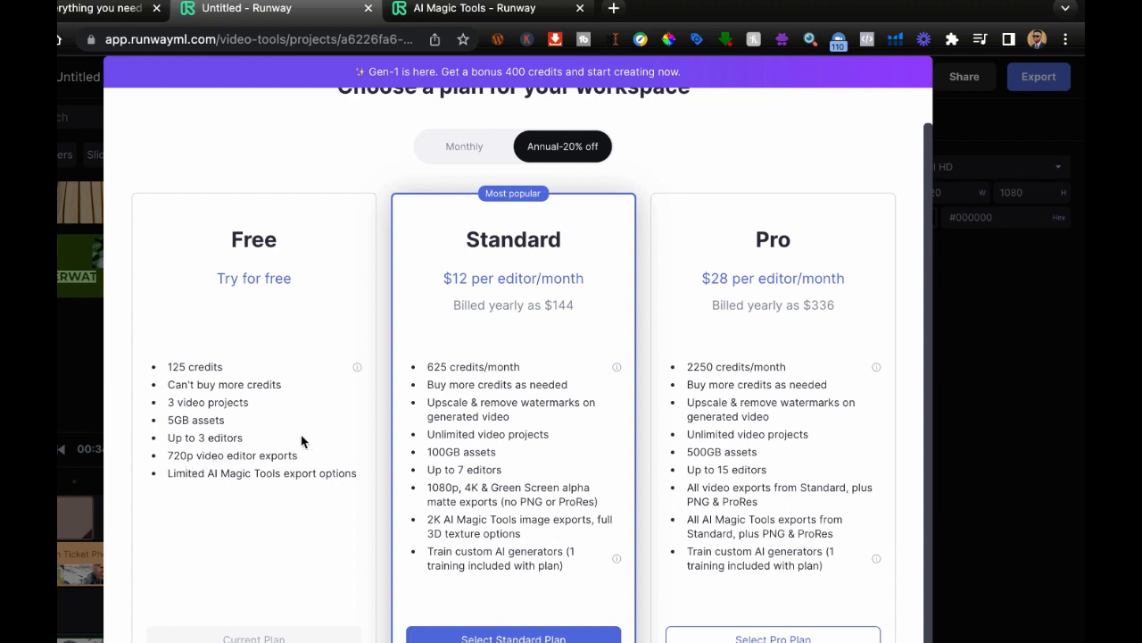
click(995, 329)
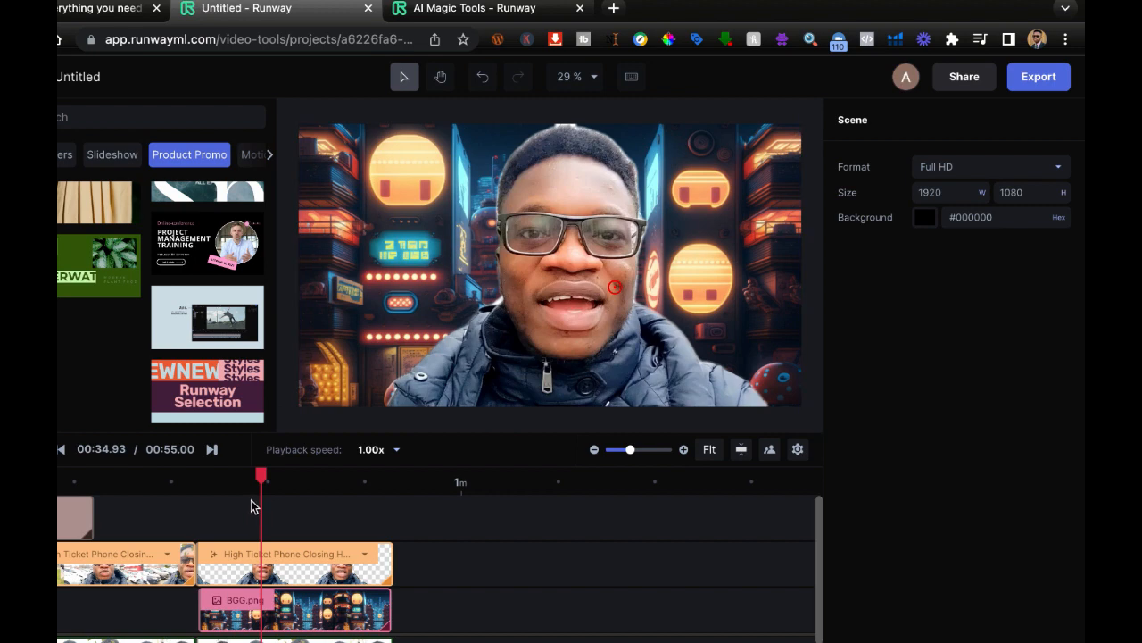
click(157, 482)
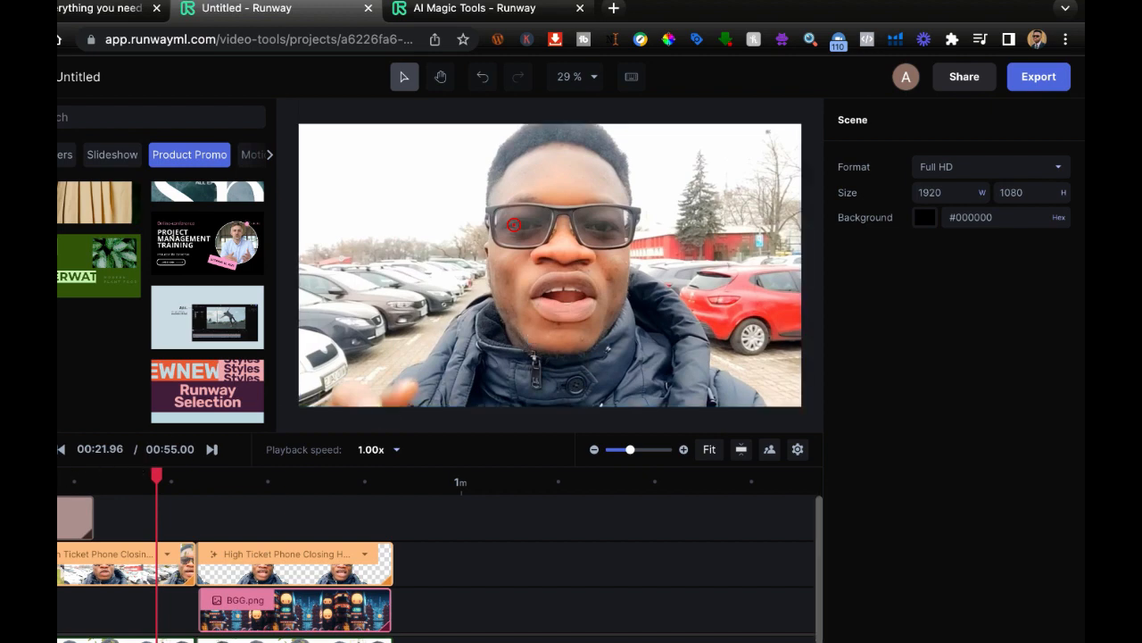
- Switch to the AI Magic Tools page and examine the popular tools and the full list, including Remove Background, Clean Audio and Motion Tracking
scroll(1083, 323, down, 3)
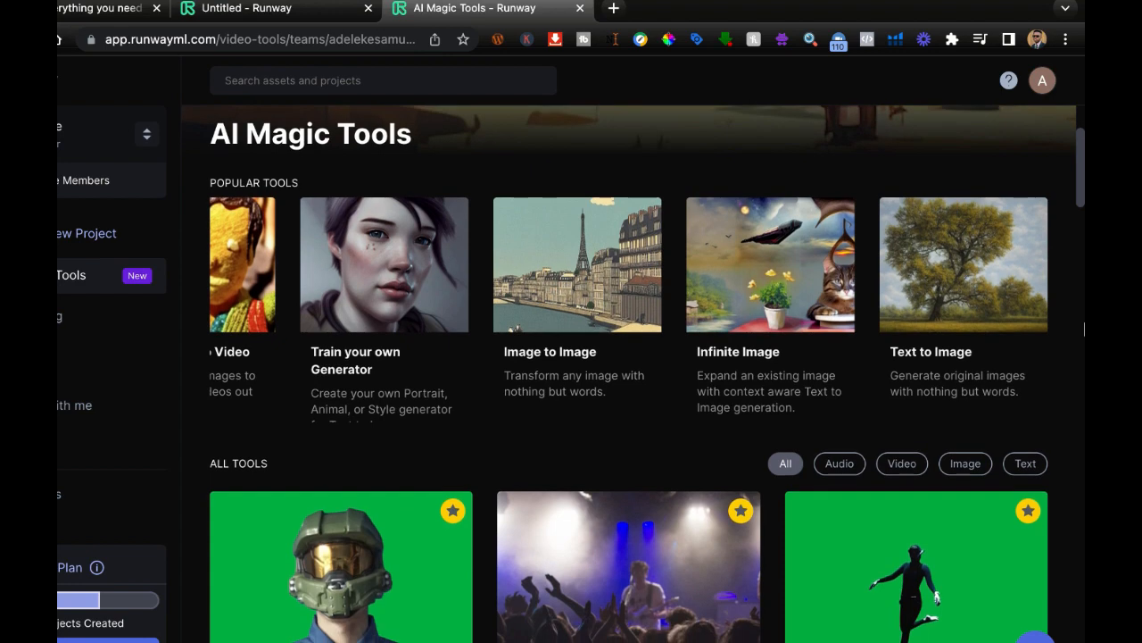
scroll(1084, 329, down, 1)
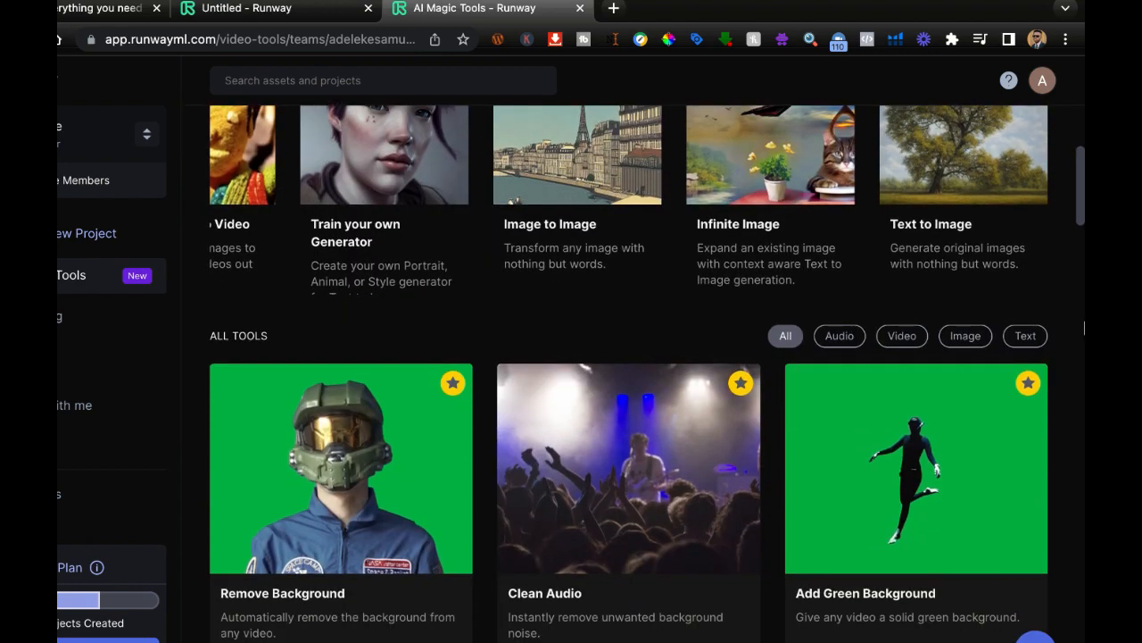
scroll(1085, 328, down, 3)
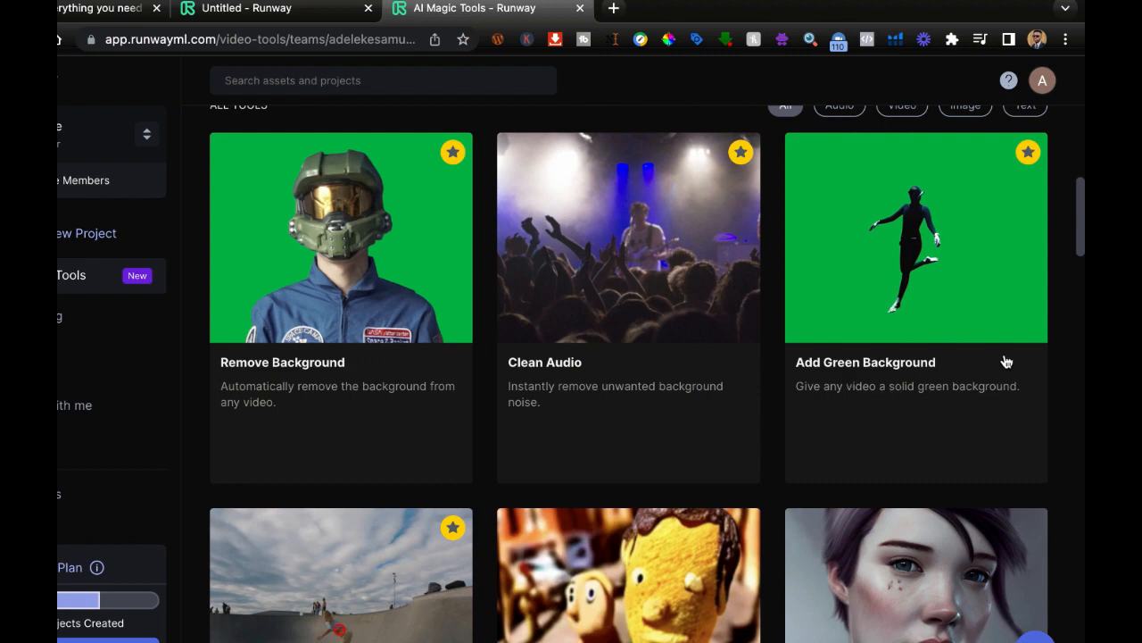
scroll(1081, 345, down, 1)
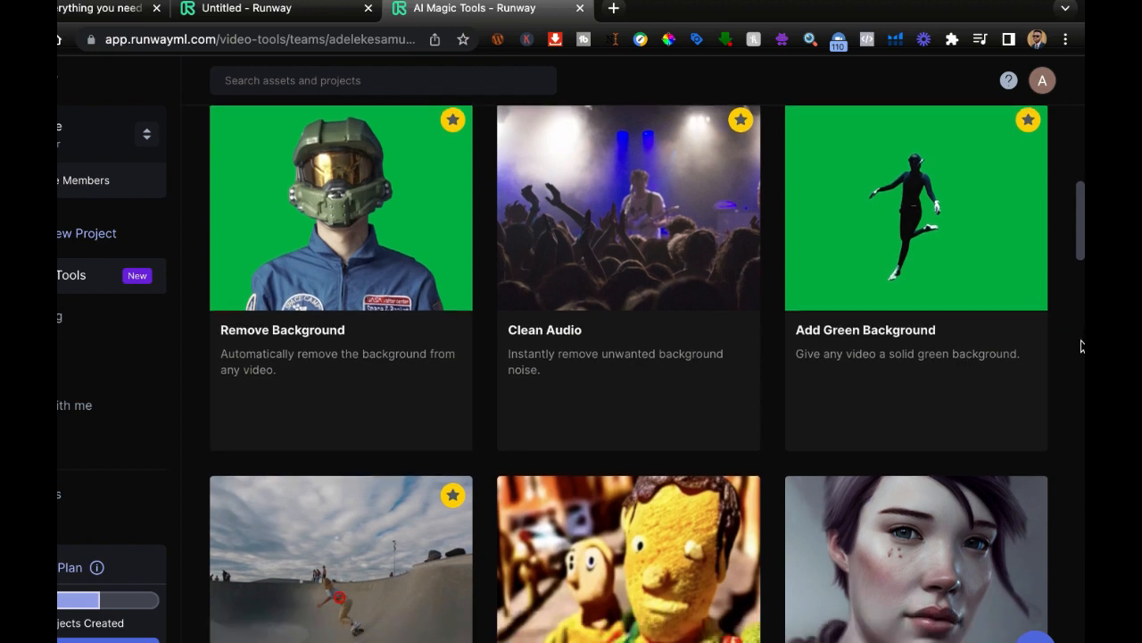
scroll(1081, 346, down, 4)
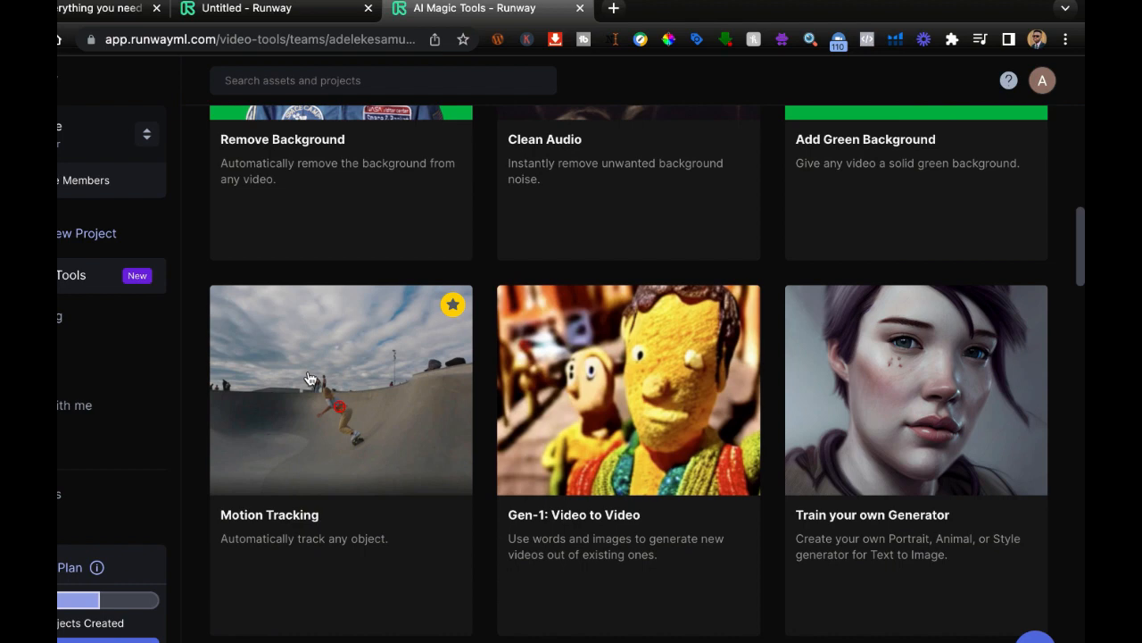
scroll(311, 377, up, 5)
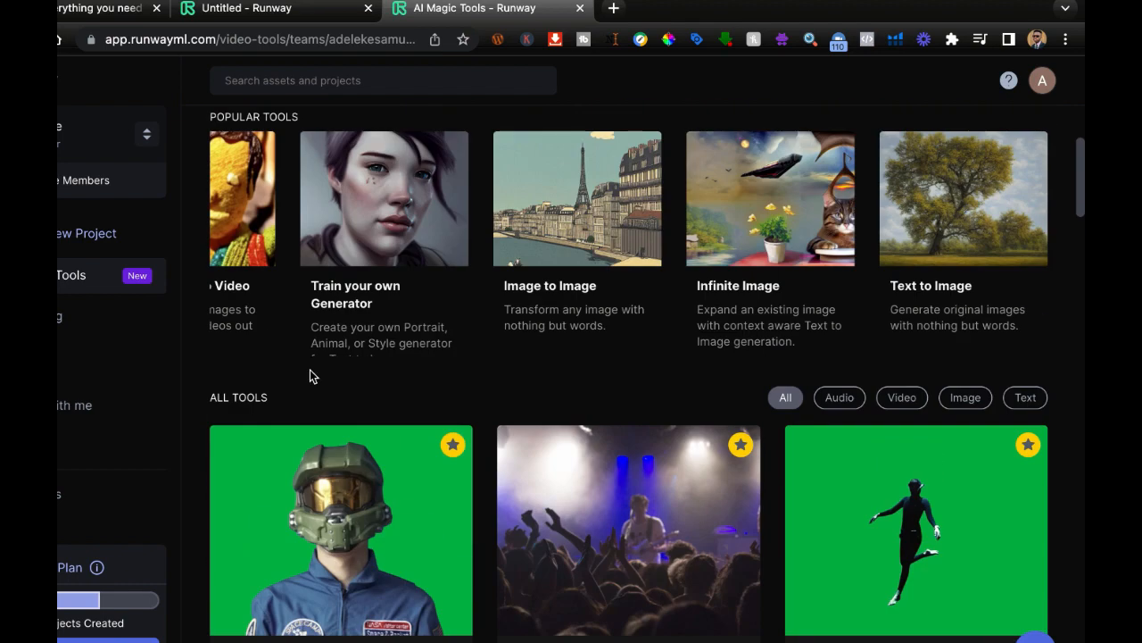
mouse_move(313, 366)
scroll(431, 377, down, 2)
scroll(435, 388, down, 3)
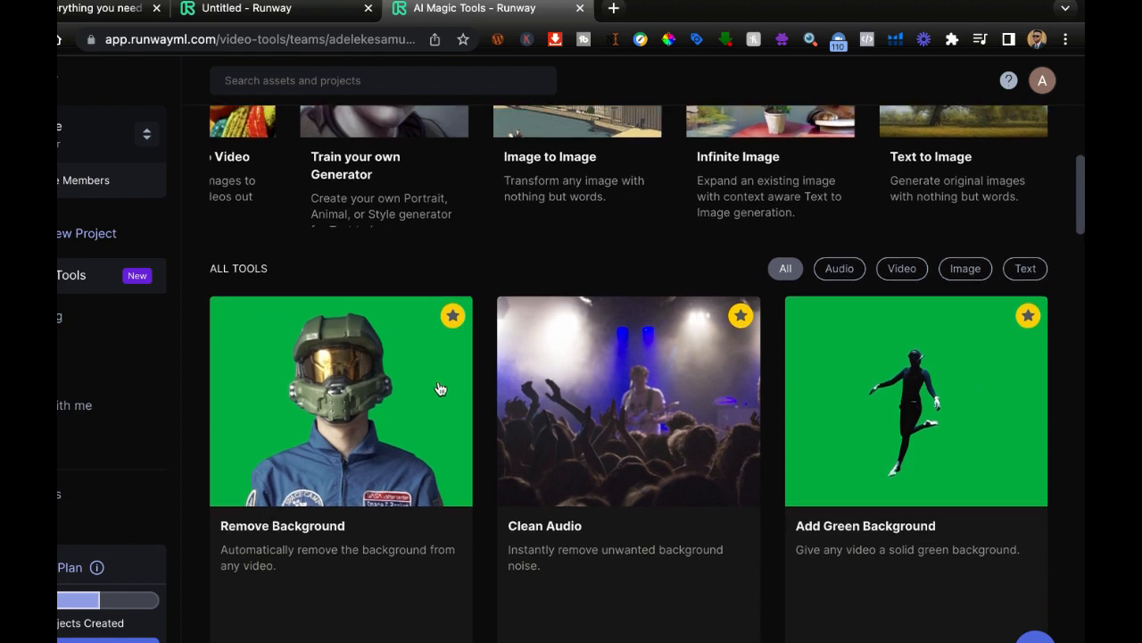
scroll(416, 454, down, 2)
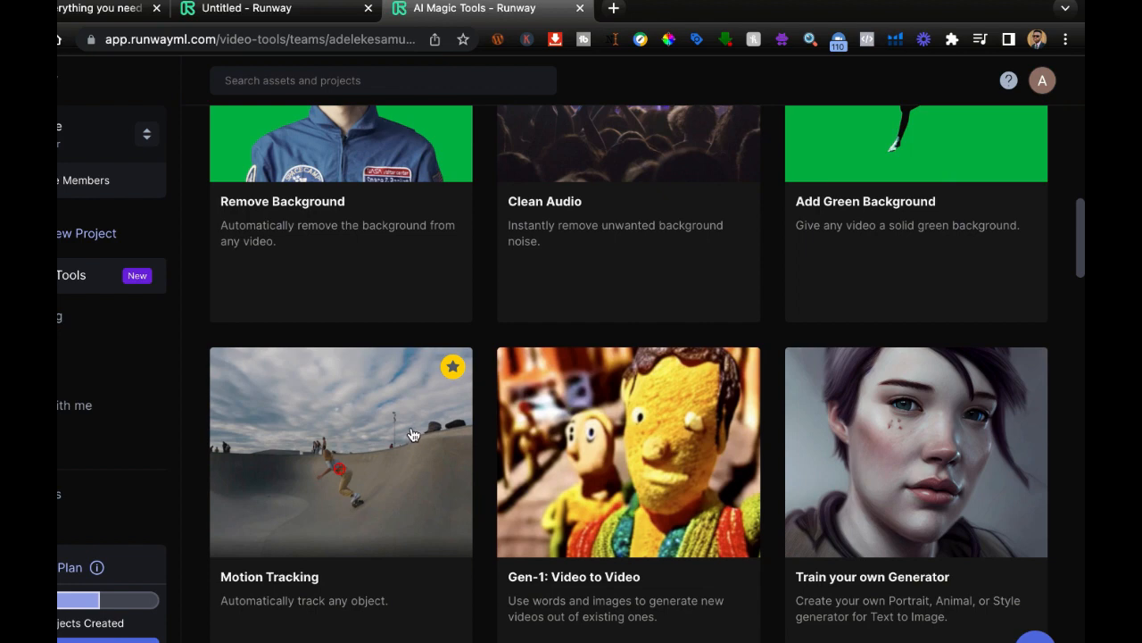
scroll(412, 435, down, 3)
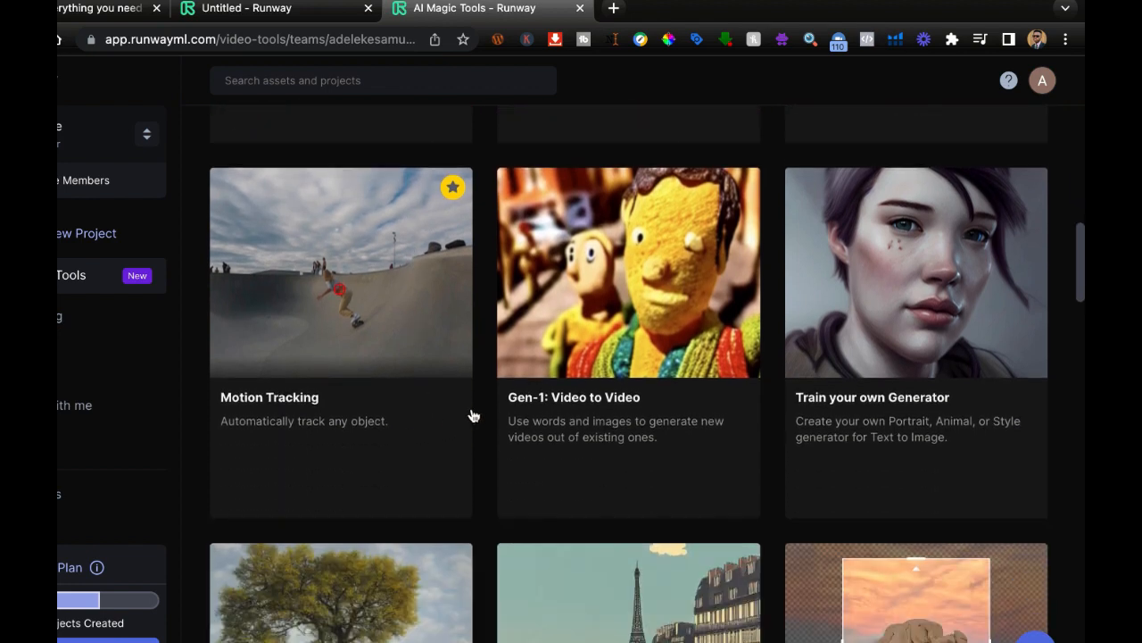
scroll(732, 419, up, 1)
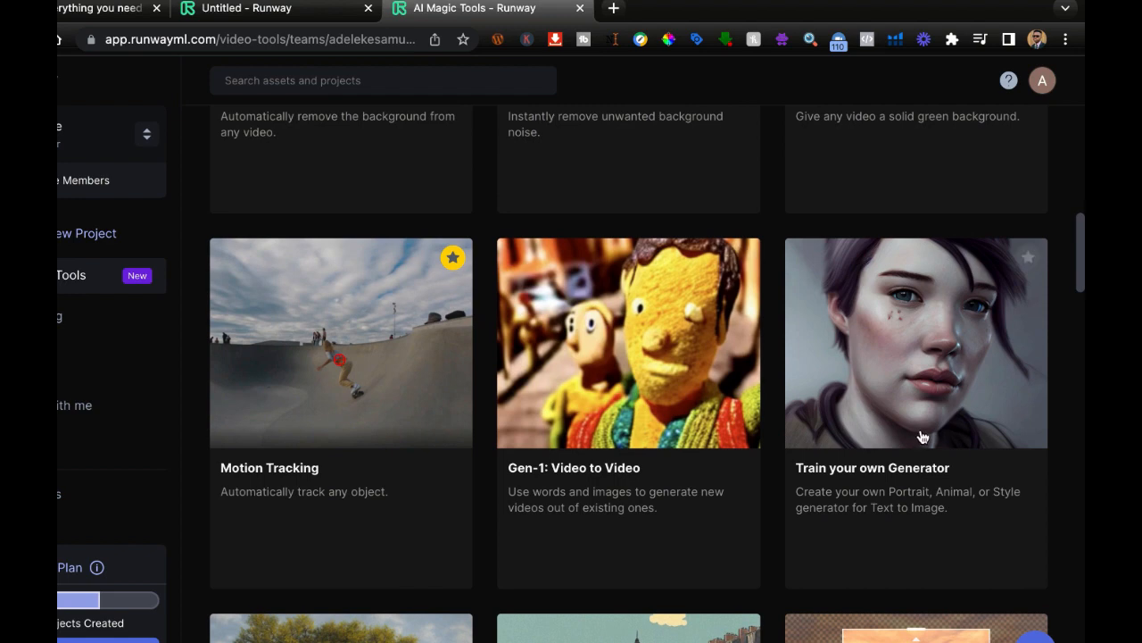
- Examine the remaining AI Magic Tools, including Expand Image, Erase and Replace, Remove Silence, Generate Subtitles, Colorize and Upscale Image
scroll(922, 437, down, 1)
scroll(922, 437, down, 6)
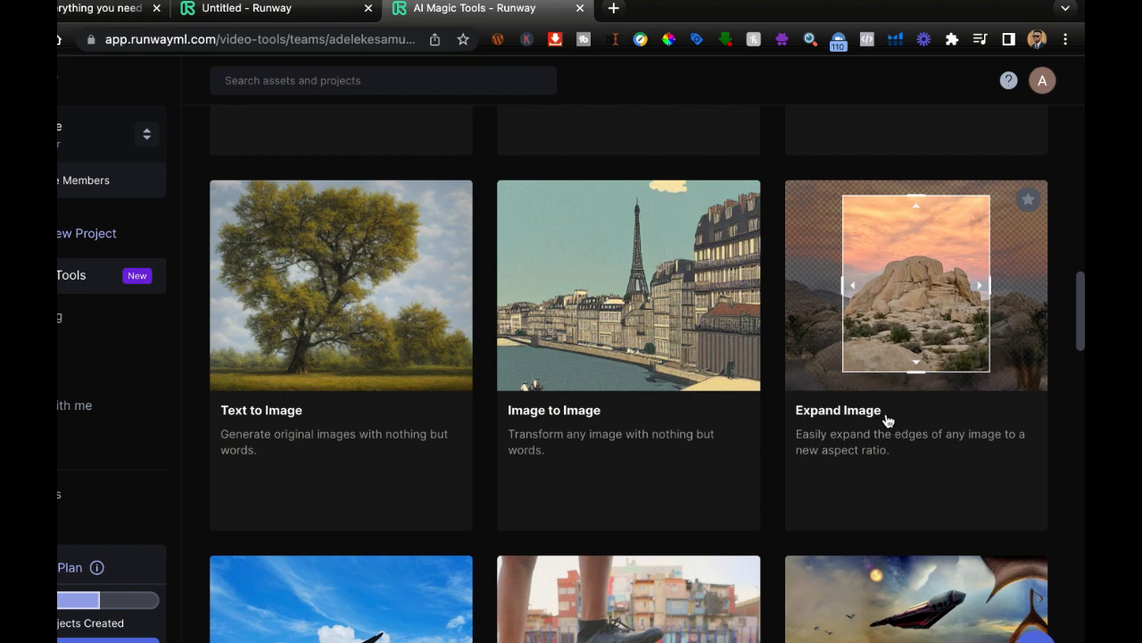
scroll(922, 416, down, 1)
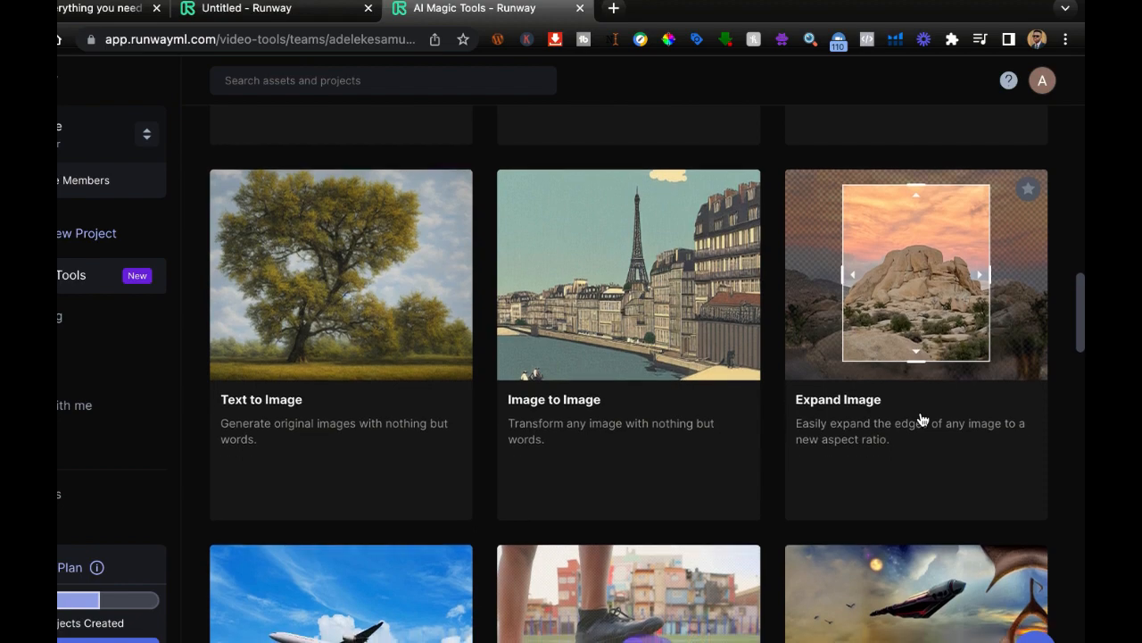
scroll(664, 304, down, 3)
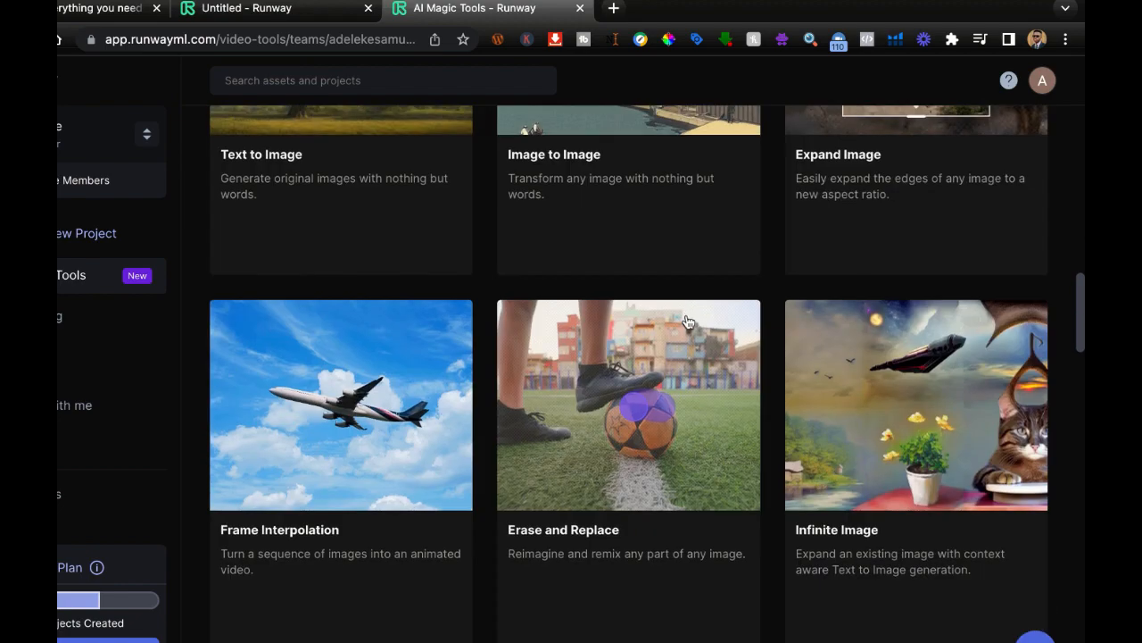
scroll(334, 453, down, 1)
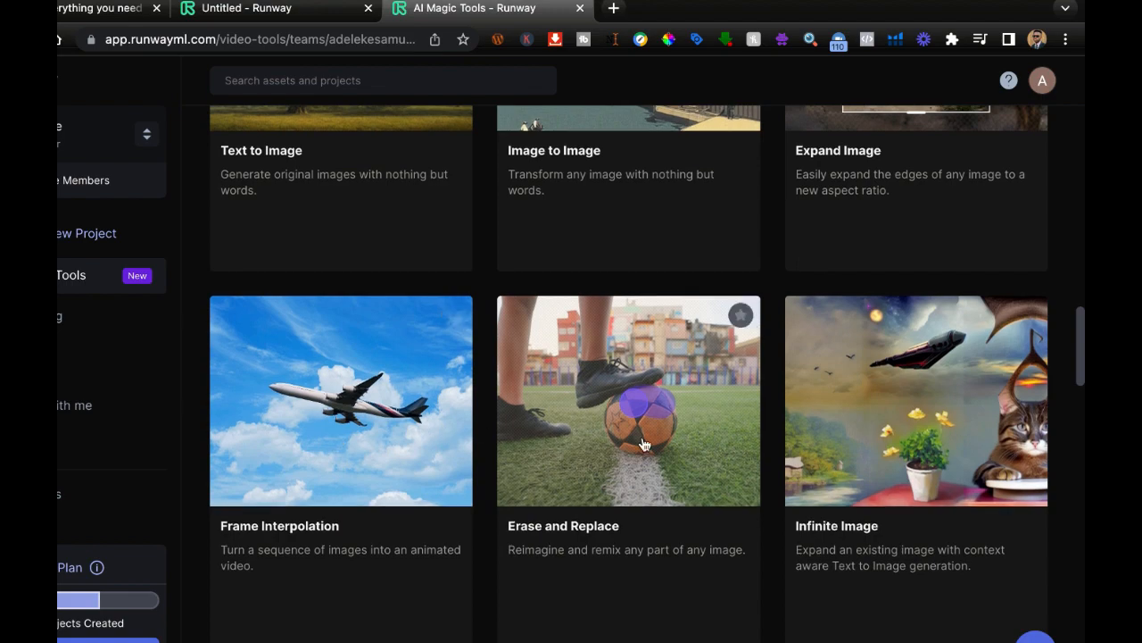
scroll(642, 437, down, 10)
scroll(1079, 383, down, 3)
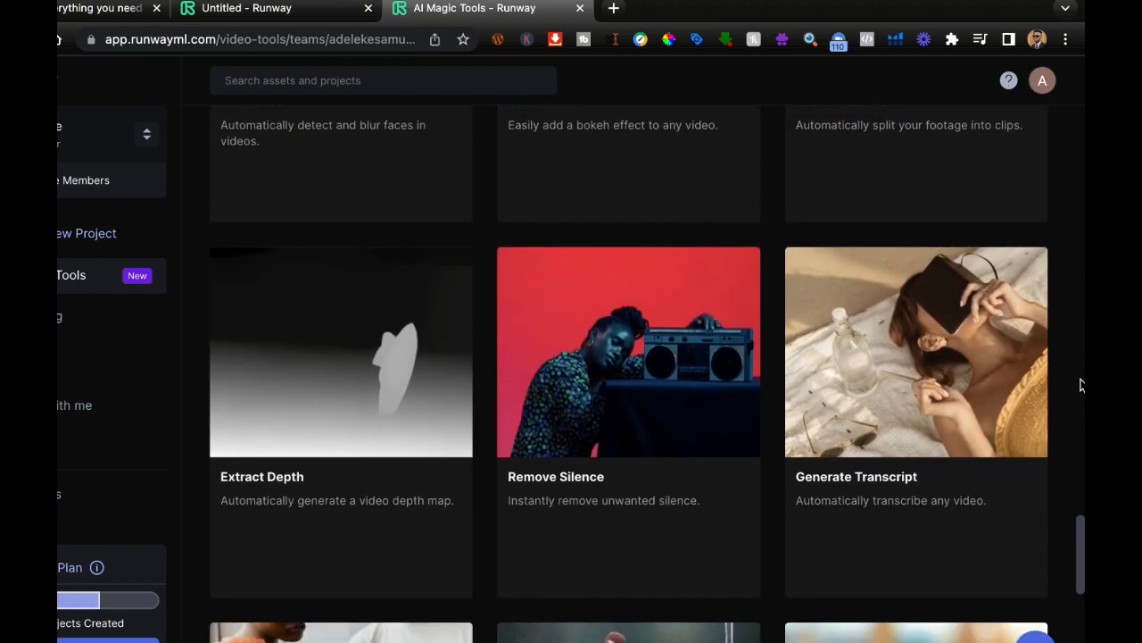
scroll(1080, 384, down, 1)
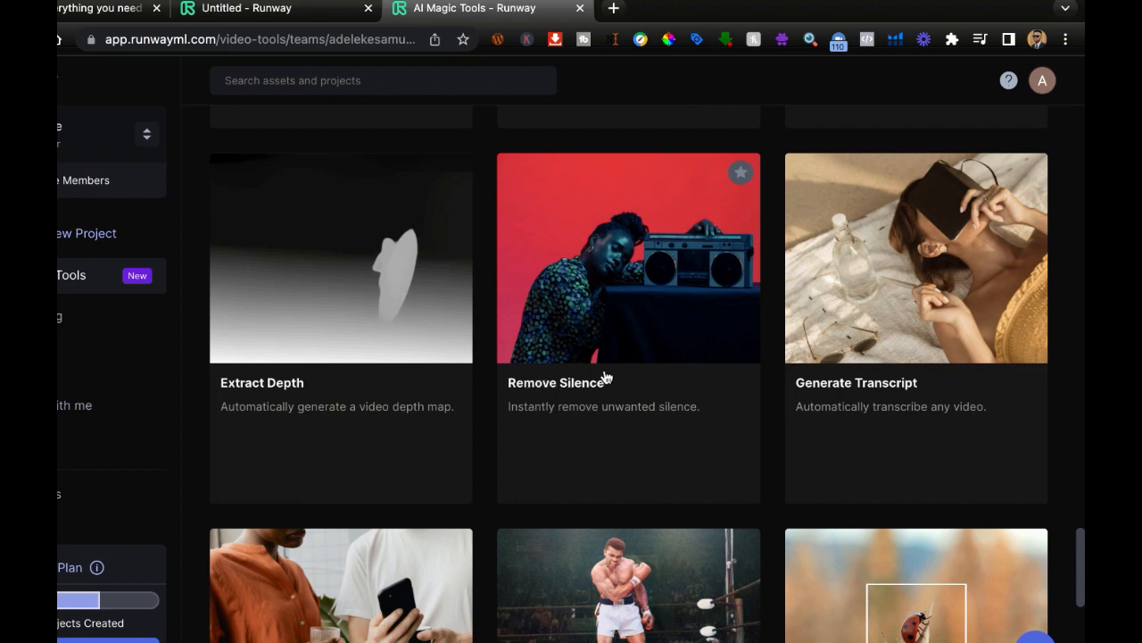
scroll(1005, 388, down, 3)
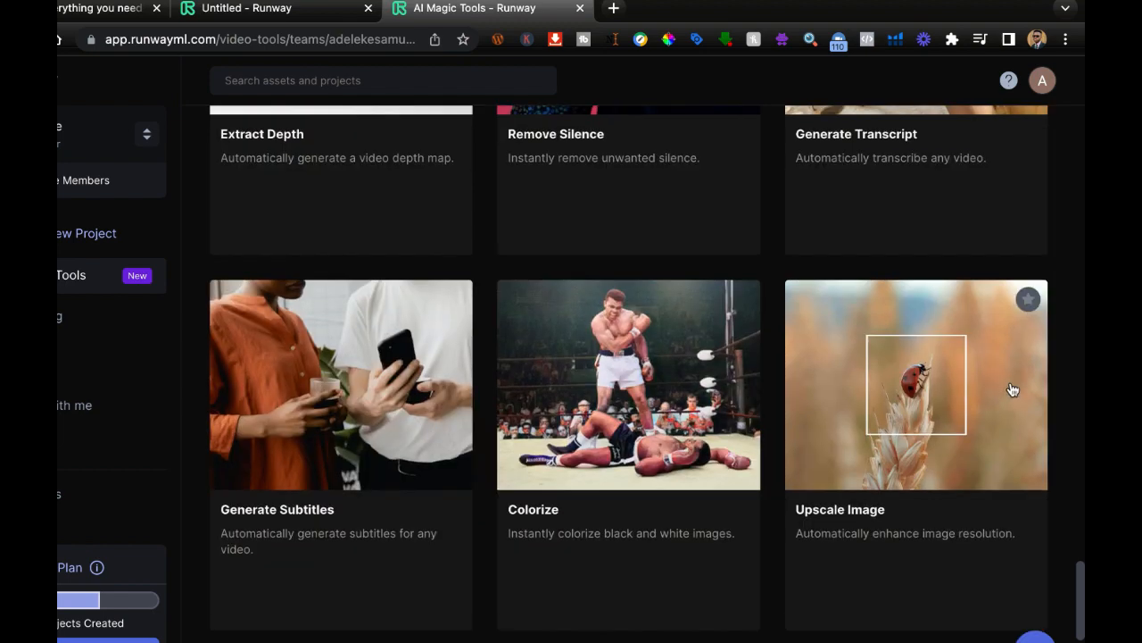
scroll(1012, 390, down, 1)
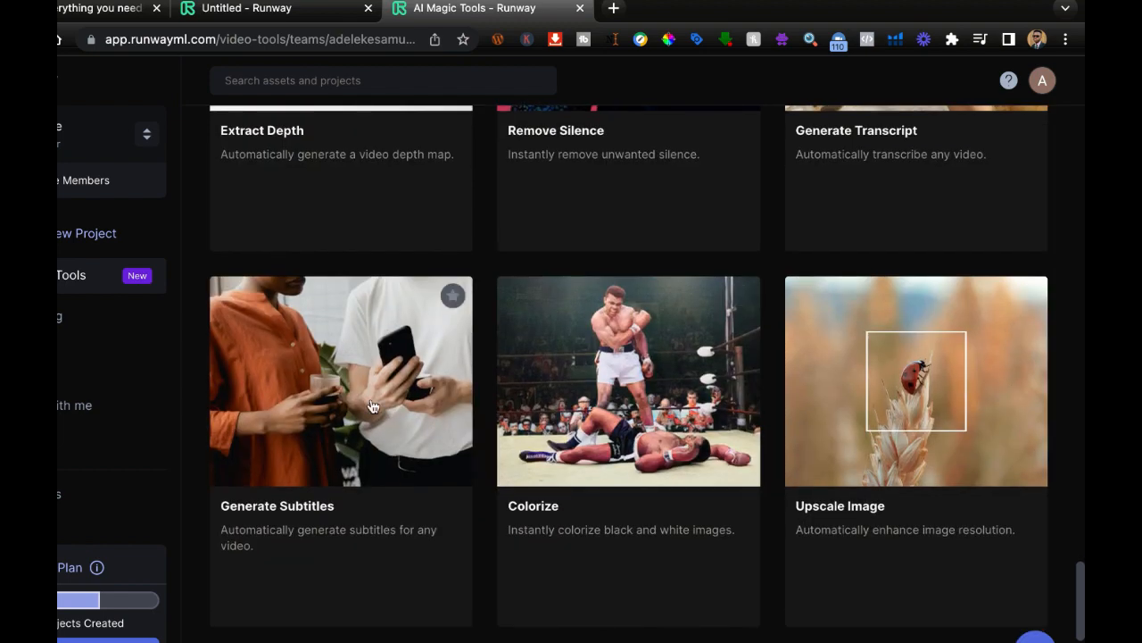
scroll(364, 410, up, 1)
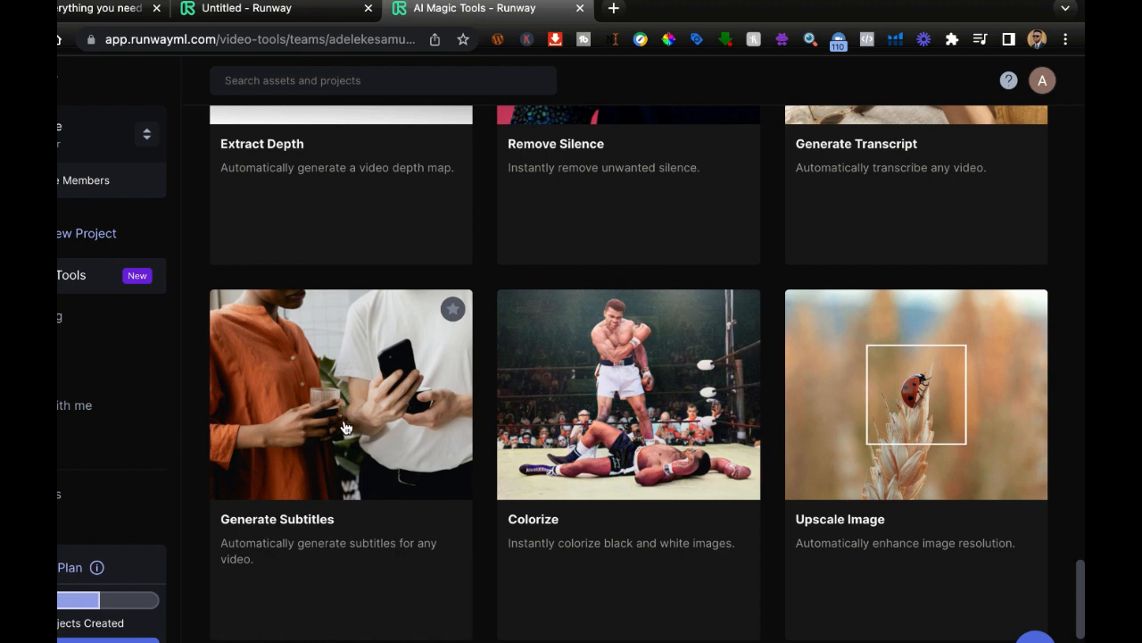
- Open the Generate Subtitles tool, load the High Ticket Phone Closing video from the assets and generate its subtitles in English
click(347, 427)
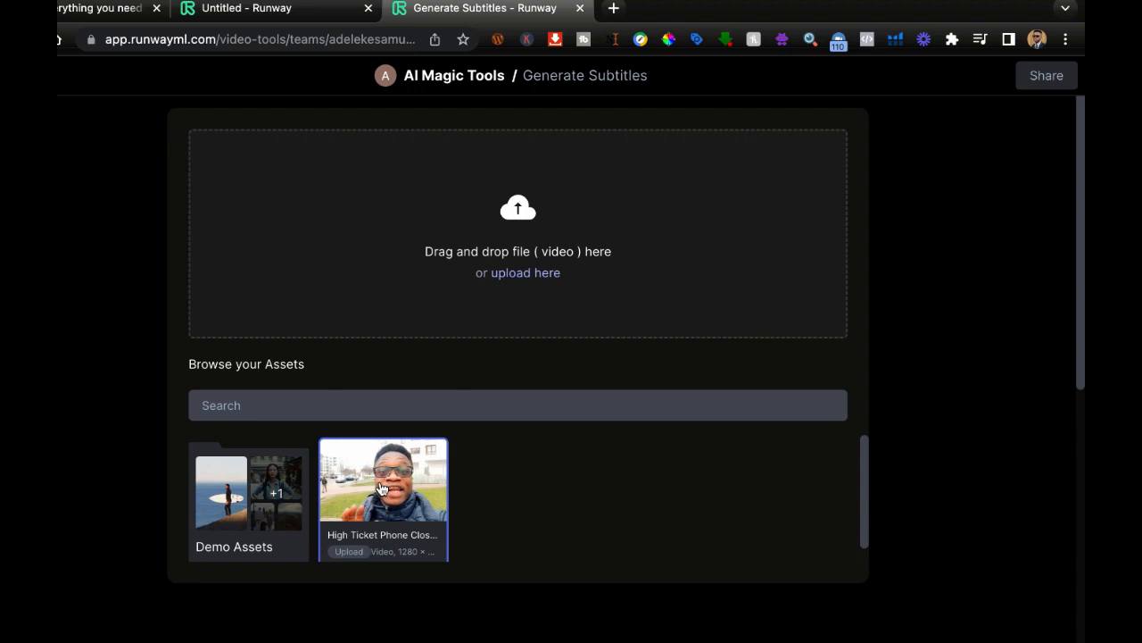
drag(381, 488, 392, 265)
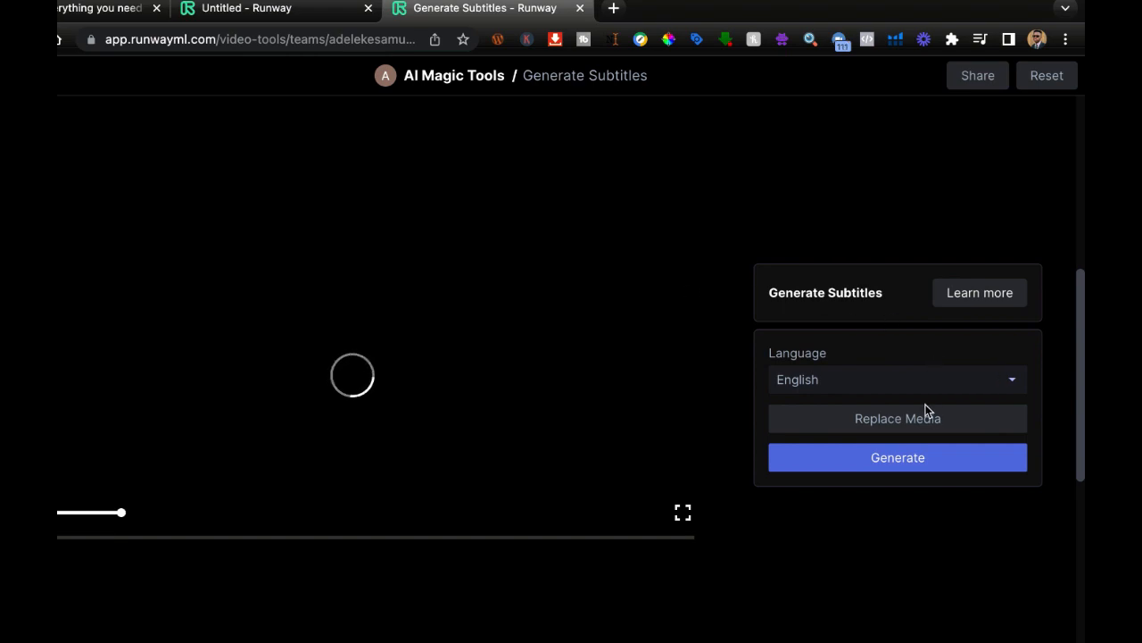
click(871, 391)
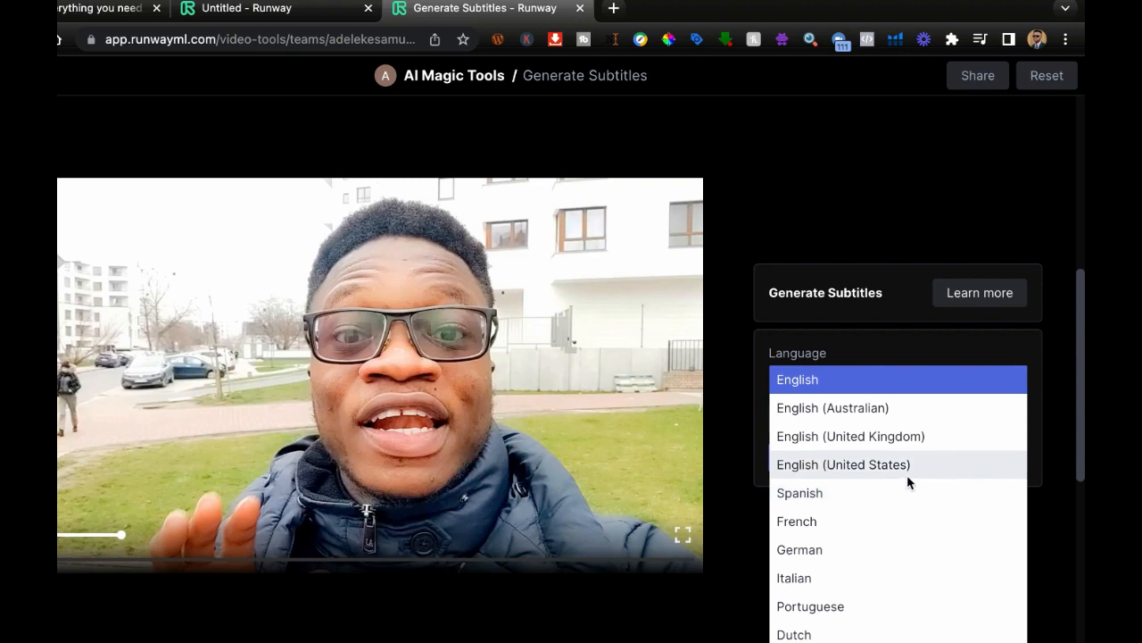
click(874, 343)
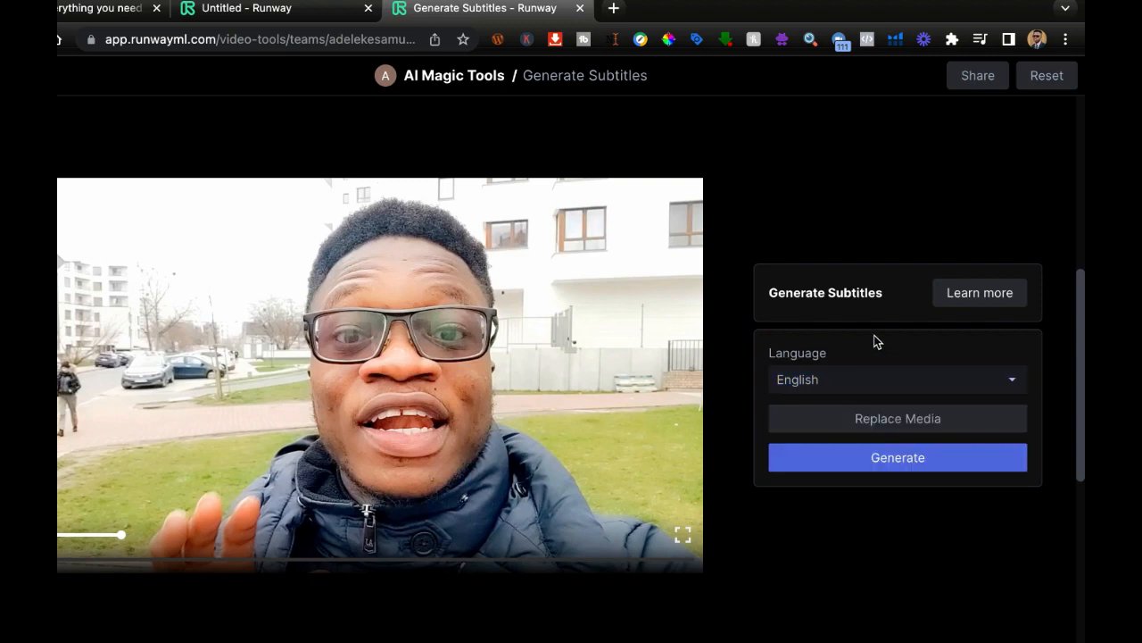
click(892, 463)
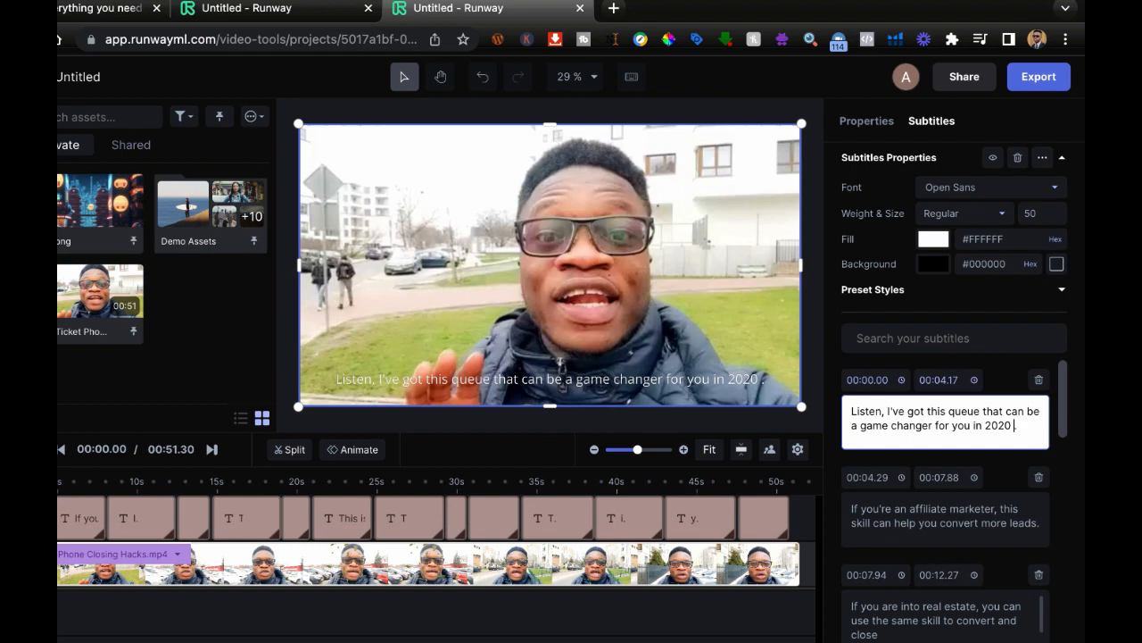
- Play the opening seconds of the subtitled video to check the first subtitle against the speech
key(space)
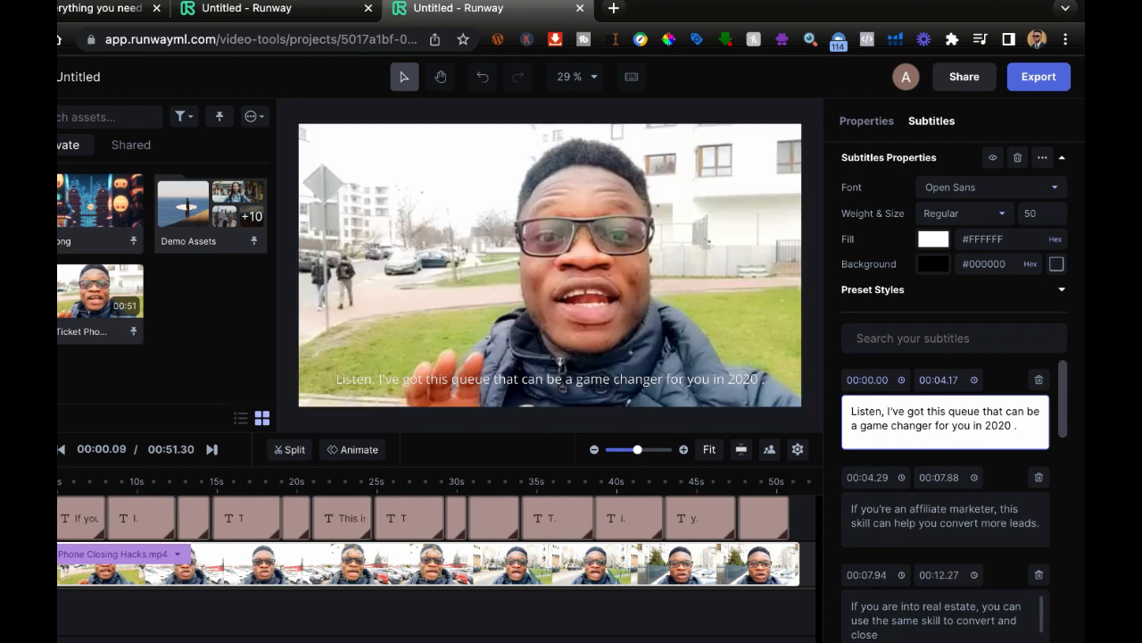
key(space)
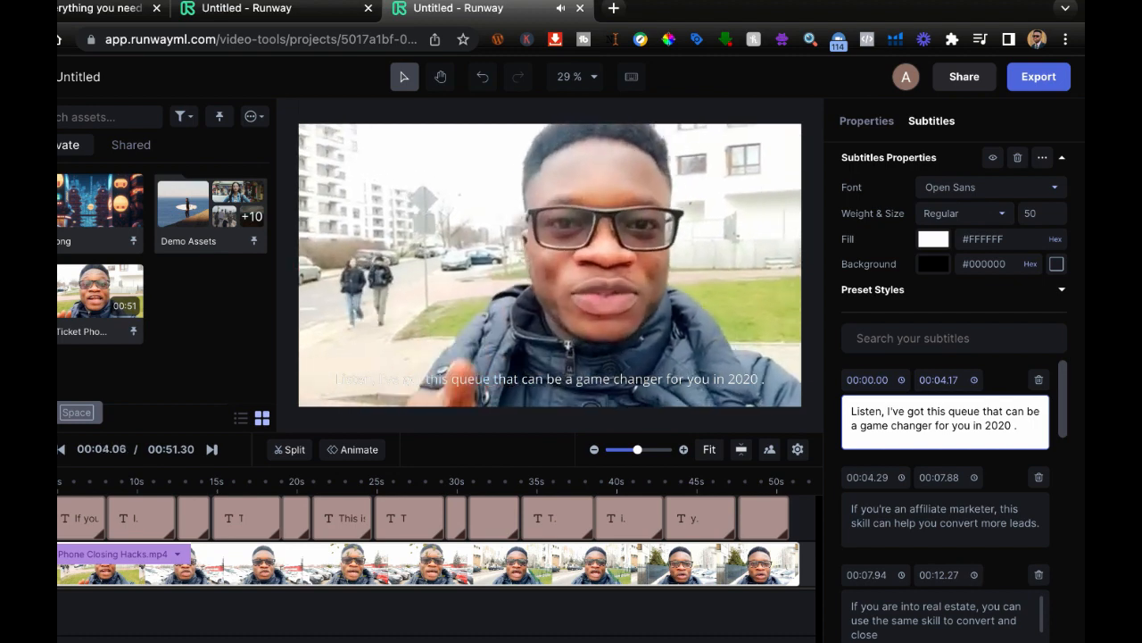
key(space)
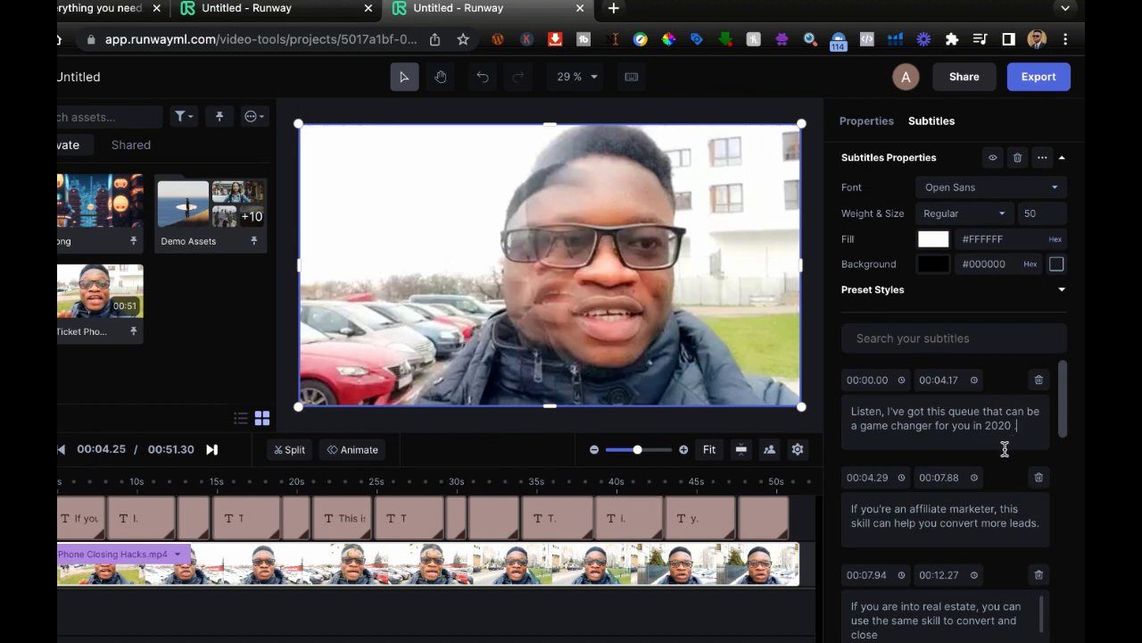
- Change the year in the first subtitle to 2023 and open the subtitles' fill colour value for editing
click(1005, 448)
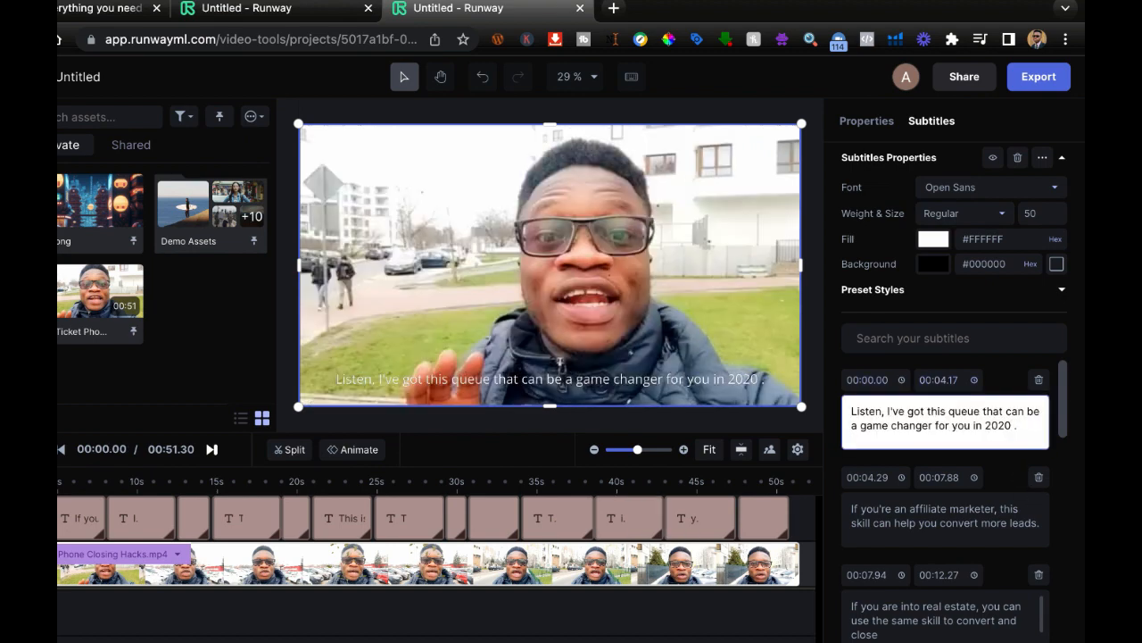
key(BackSpace)
text(3)
click(1009, 241)
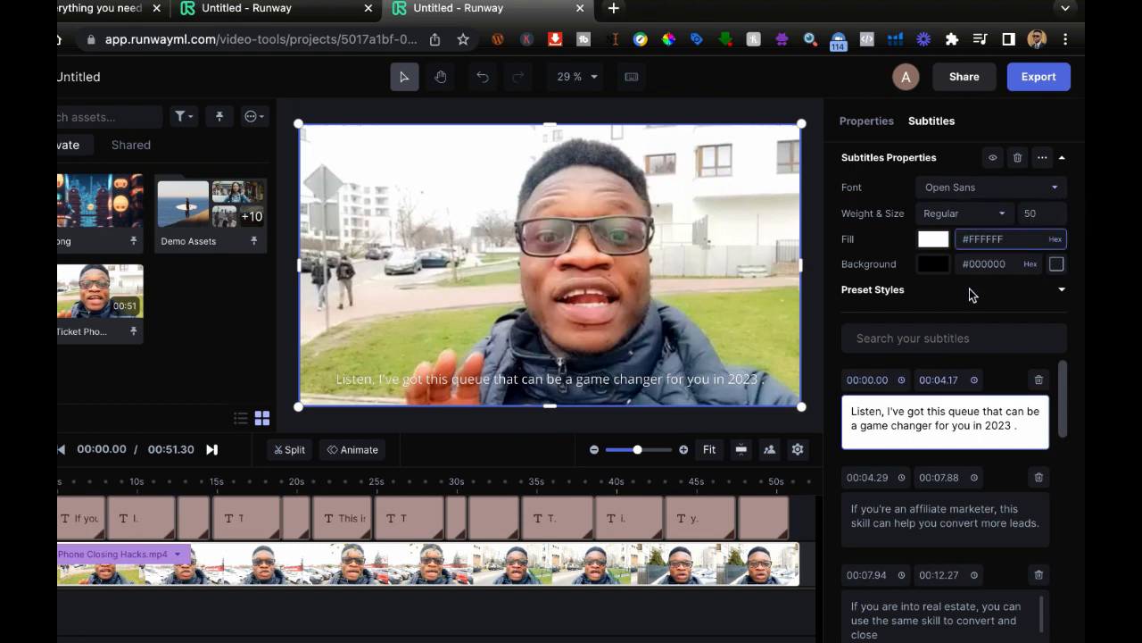
click(862, 191)
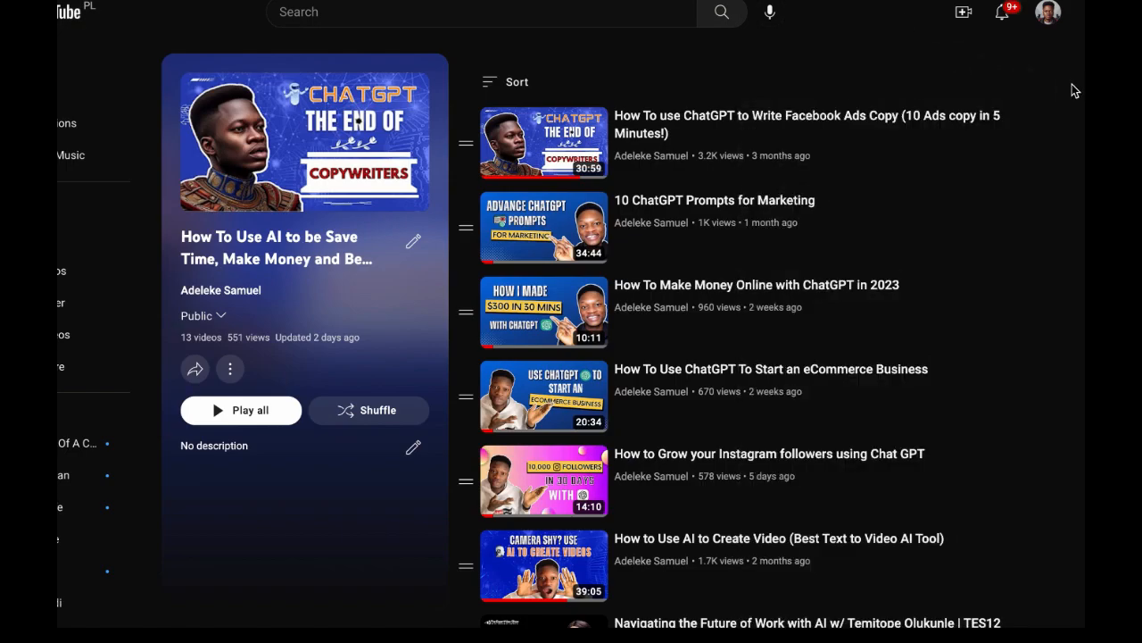
- Look through the videos in the YouTube playlist about using AI to save time and make money
scroll(1073, 83, down, 1)
scroll(1070, 121, down, 1)
scroll(1069, 122, up, 1)
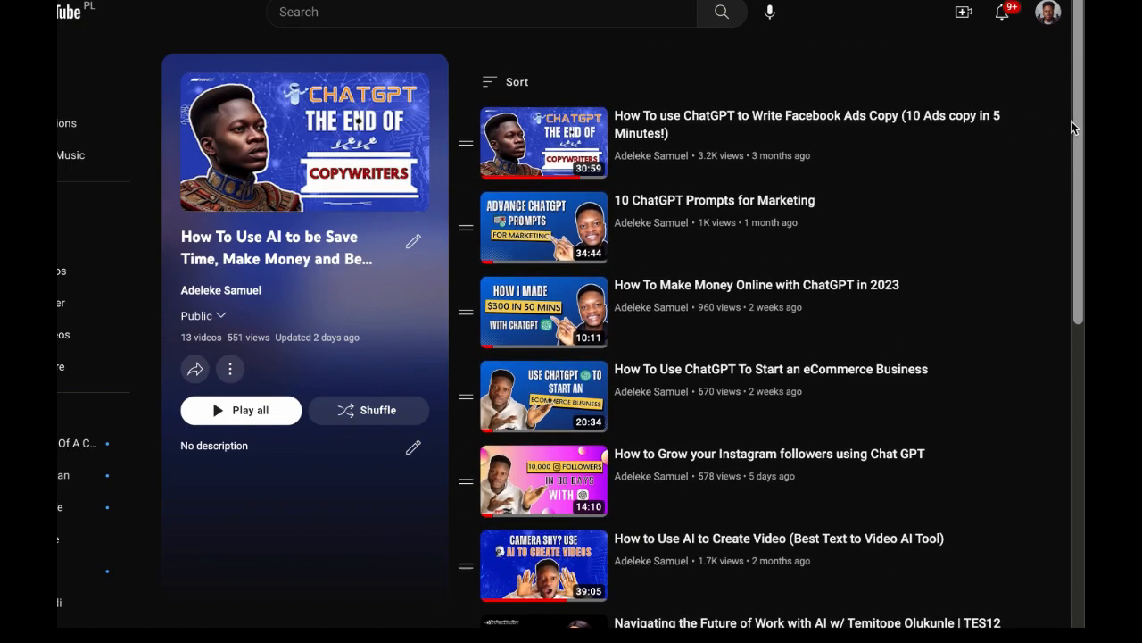
scroll(1072, 120, down, 6)
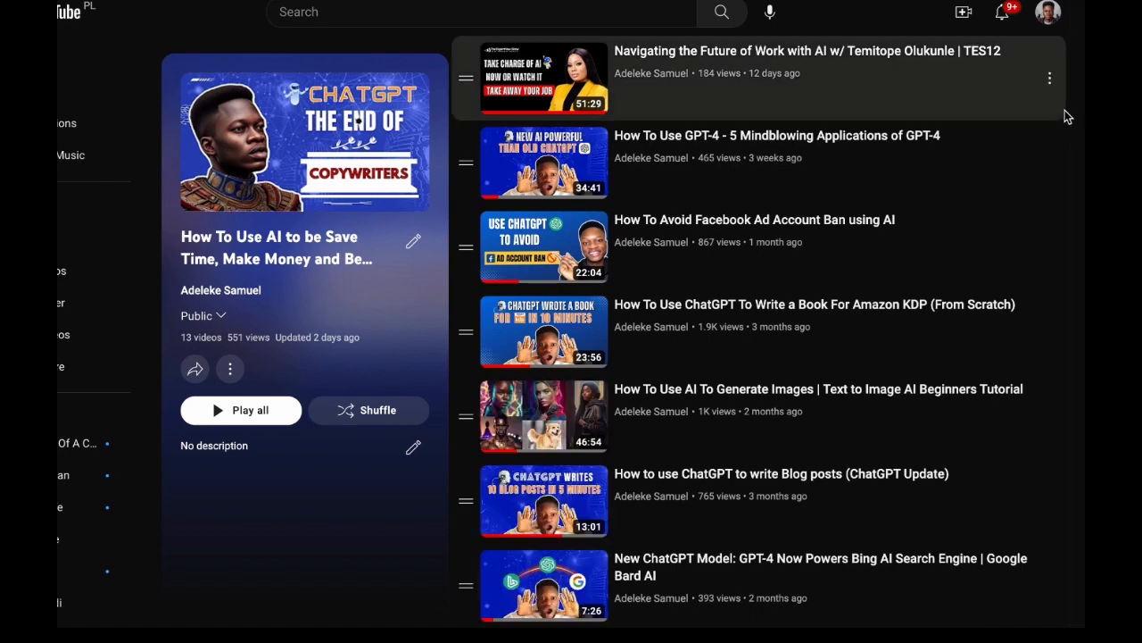
scroll(1080, 141, up, 6)
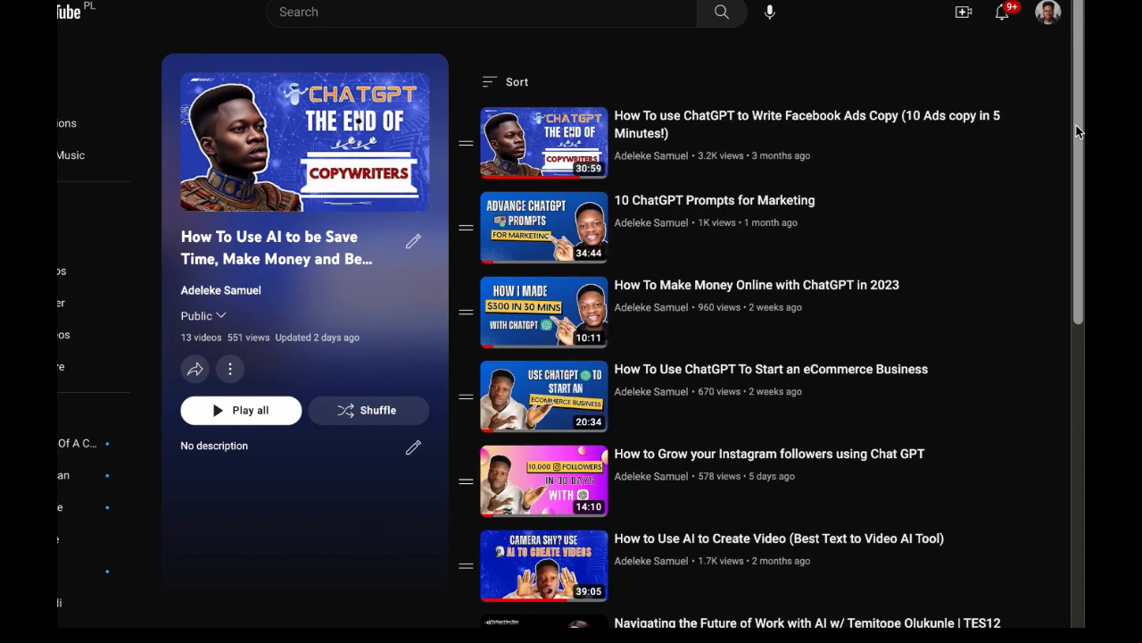